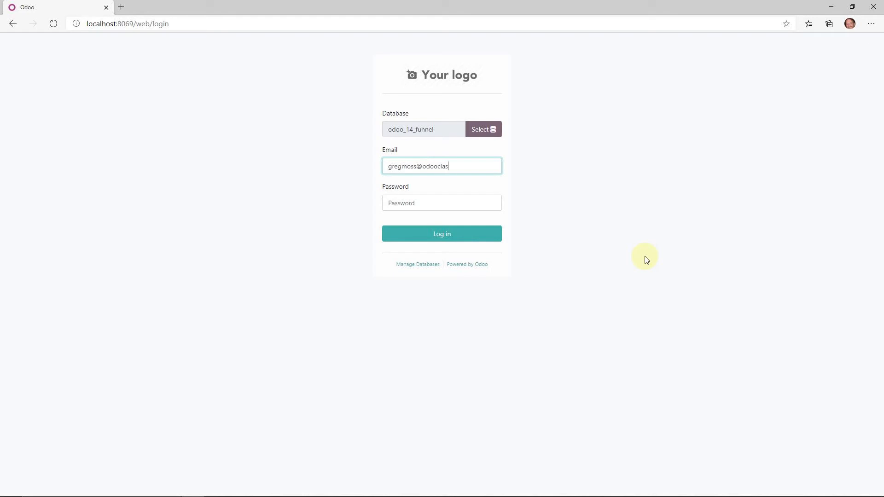
- Finish the login email, enter the password to sign in, and start installing the Website app
{"action": "type", "text": "com"}
{"action": "key", "text": "Tab"}
{"action": "type", "text": "admi"}
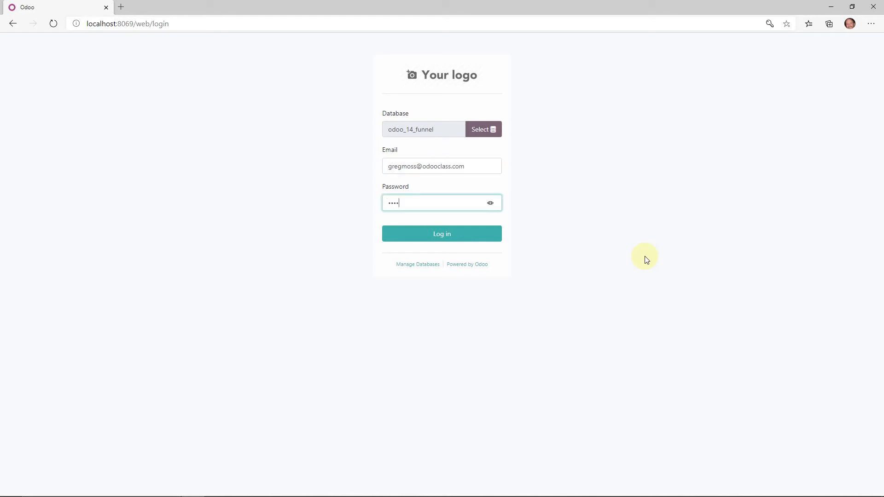
{"action": "type", "text": "n"}
{"action": "key", "text": "Return"}
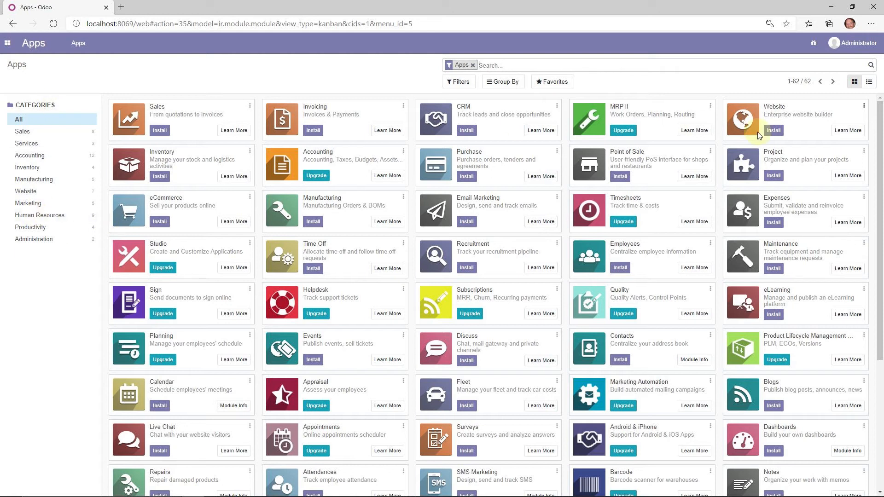
{"action": "left_click", "coordinate": [774, 132]}
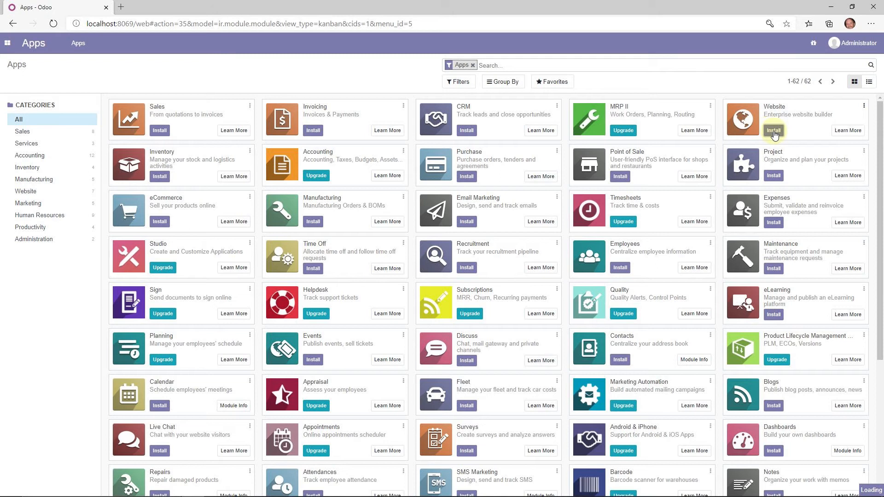
- Open the Odoo Apps Store (apps.odoo.com) in a new browser tab
{"action": "left_click", "coordinate": [122, 7]}
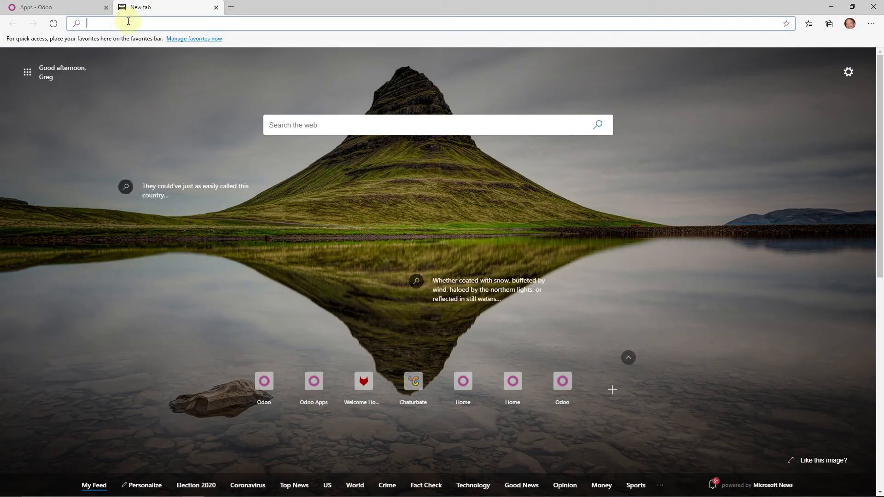
{"action": "type", "text": "app"}
{"action": "key", "text": "Return"}
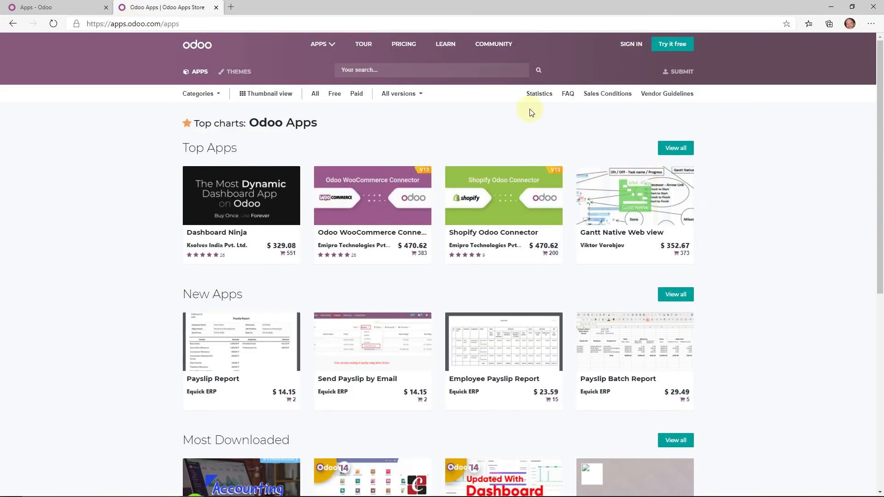
{"action": "scroll", "coordinate": [265, 112], "scroll_direction": "down", "scroll_amount": 1}
{"action": "scroll", "coordinate": [264, 113], "scroll_direction": "up", "scroll_amount": 1}
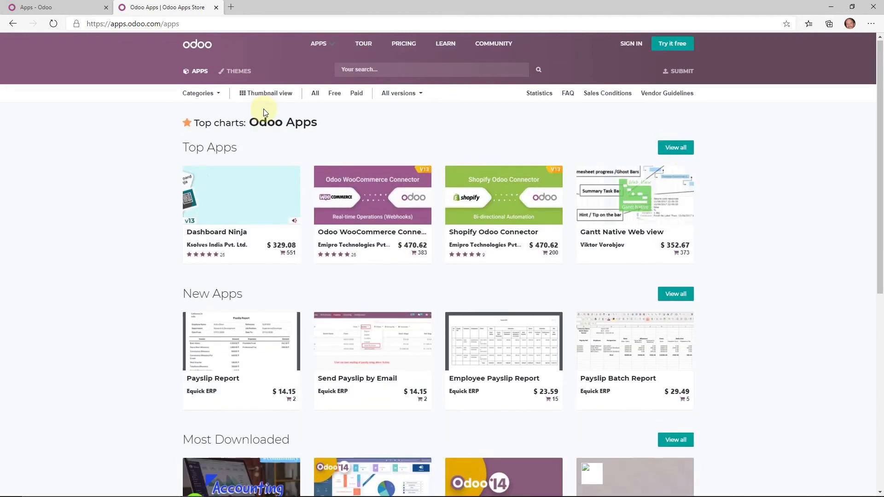
- List all top apps filtered to only the 14520 free ones
{"action": "left_click", "coordinate": [683, 152]}
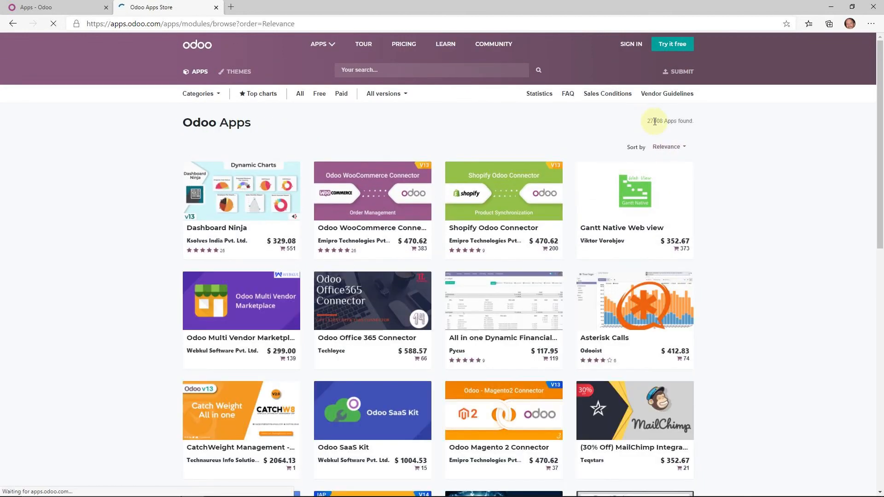
{"action": "double_click", "coordinate": [659, 121]}
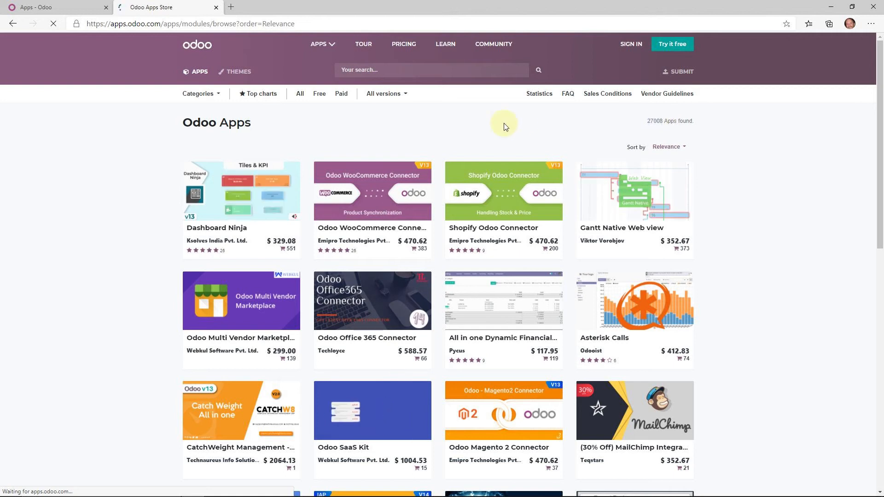
{"action": "left_click", "coordinate": [319, 99]}
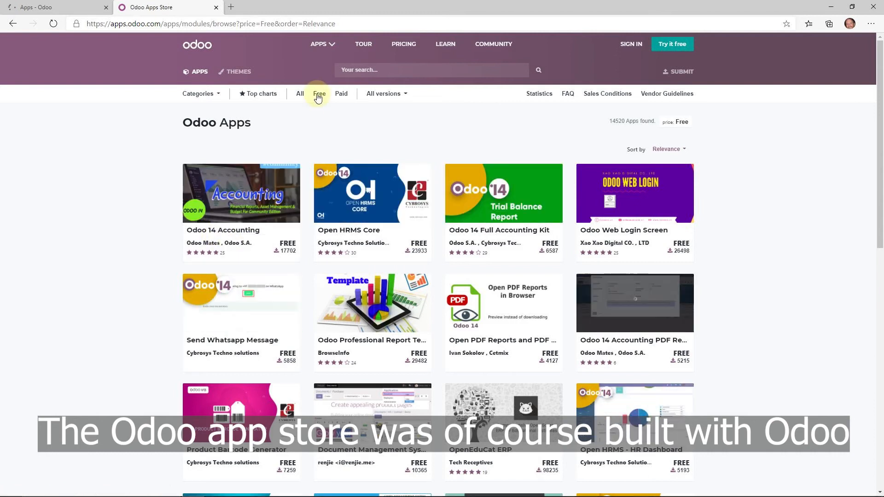
- Browse the store's website themes filtered to free ones
{"action": "left_click", "coordinate": [235, 74]}
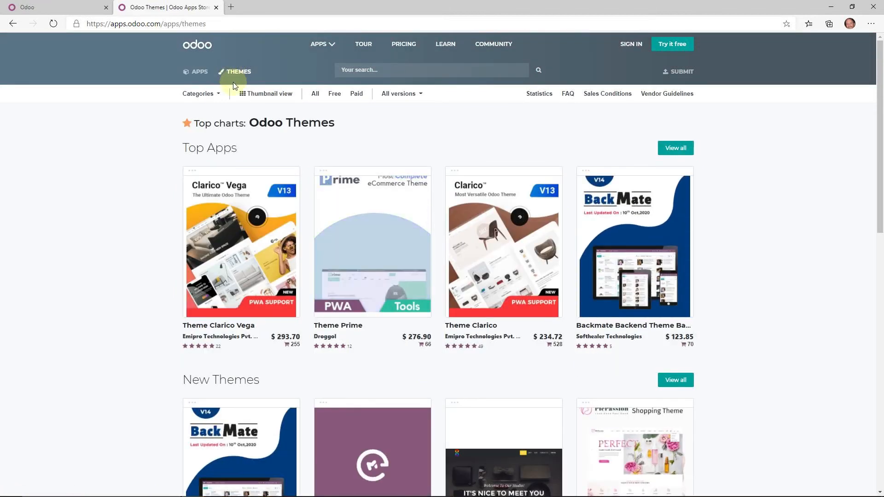
{"action": "left_click", "coordinate": [335, 93]}
{"action": "scroll", "coordinate": [375, 171], "scroll_direction": "down", "scroll_amount": 2}
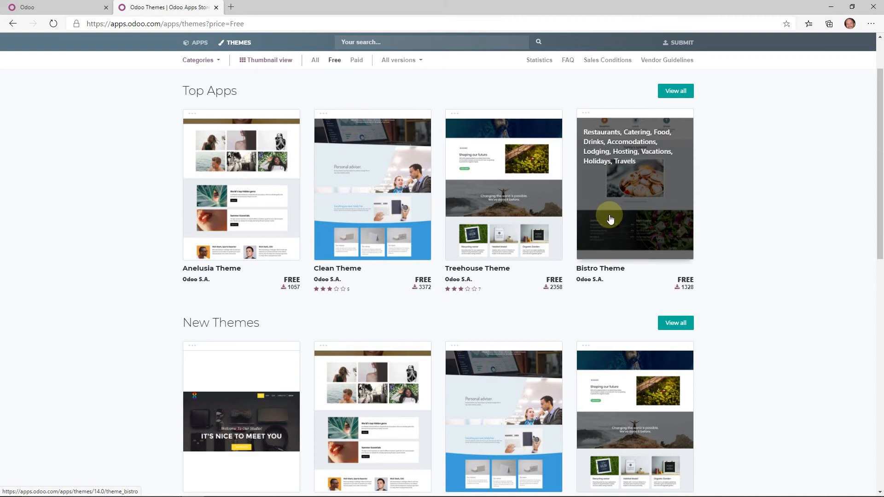
{"action": "scroll", "coordinate": [612, 217], "scroll_direction": "down", "scroll_amount": 2}
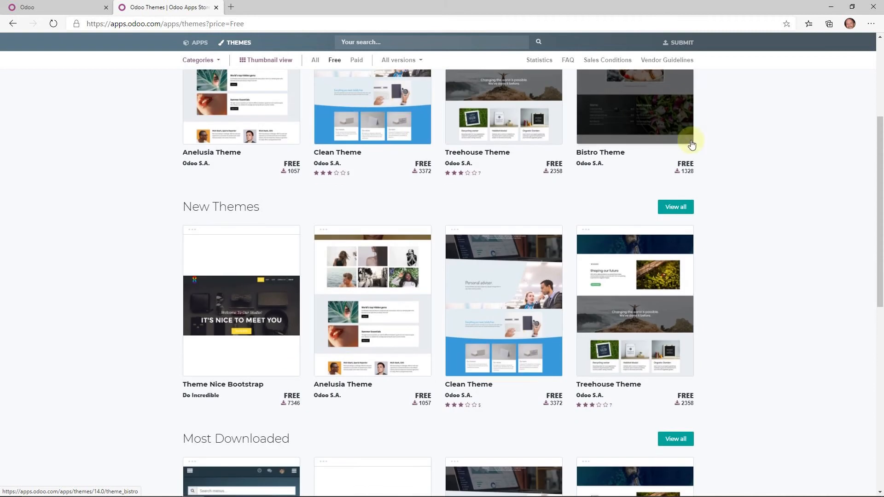
- Open the Bistro Theme v14.0 page from the full list of new themes
{"action": "left_click", "coordinate": [679, 207]}
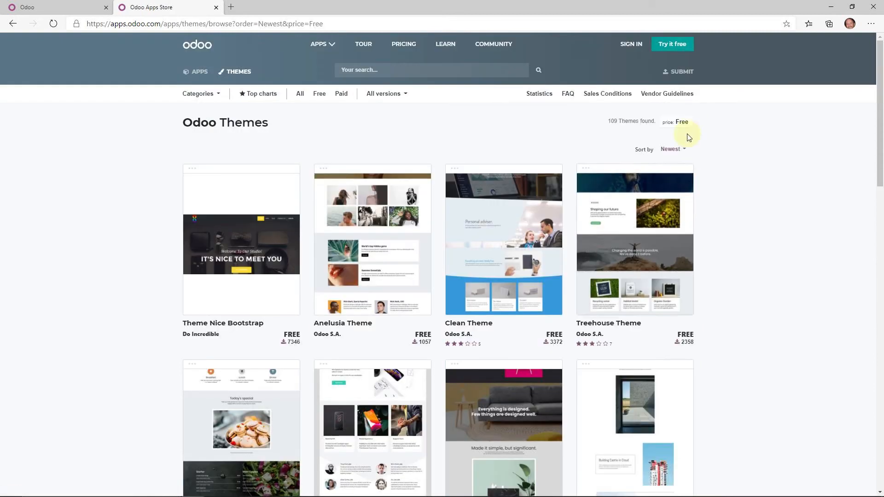
{"action": "scroll", "coordinate": [438, 273], "scroll_direction": "down", "scroll_amount": 4}
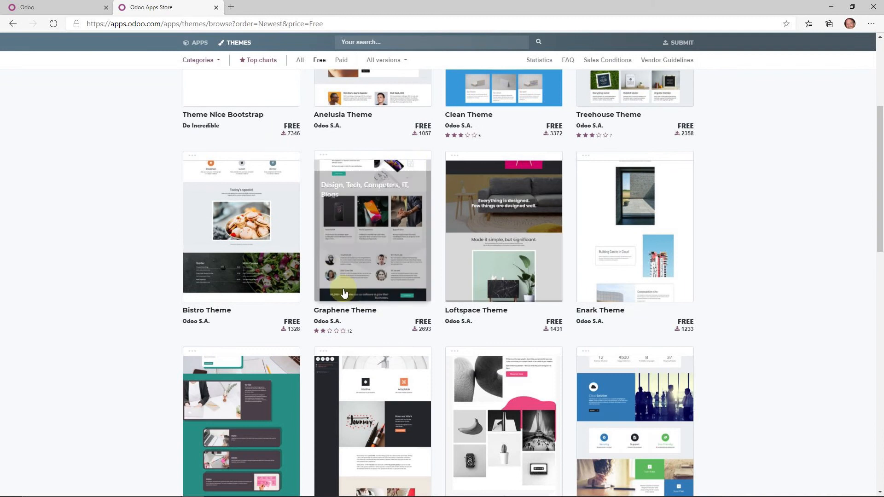
{"action": "scroll", "coordinate": [508, 259], "scroll_direction": "down", "scroll_amount": 2}
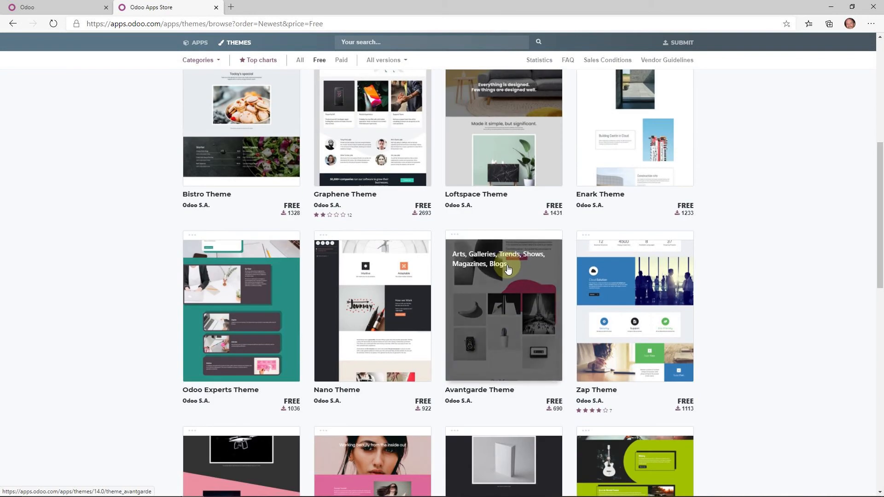
{"action": "left_click", "coordinate": [232, 145]}
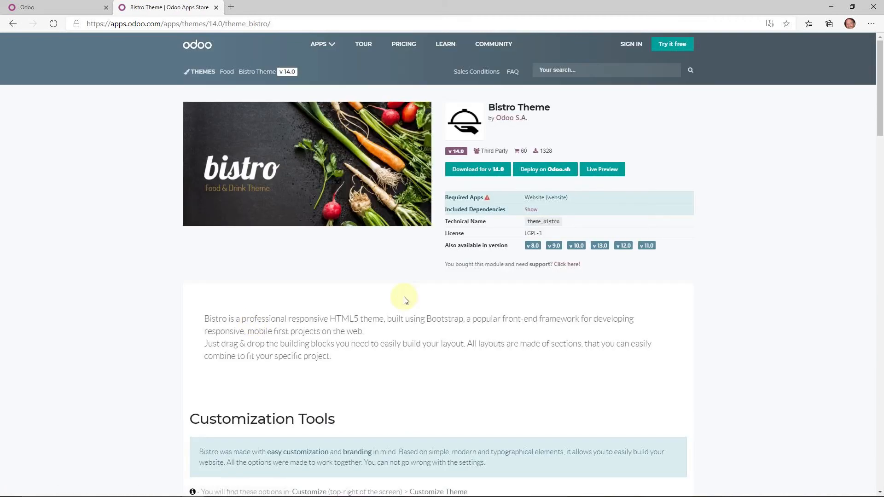
{"action": "scroll", "coordinate": [408, 346], "scroll_direction": "down", "scroll_amount": 2}
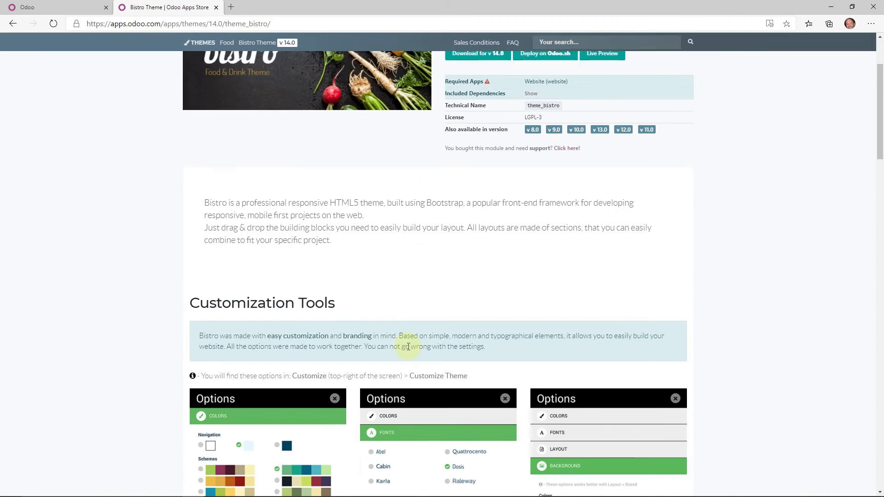
{"action": "scroll", "coordinate": [391, 357], "scroll_direction": "down", "scroll_amount": 2}
{"action": "scroll", "coordinate": [360, 362], "scroll_direction": "down", "scroll_amount": 2}
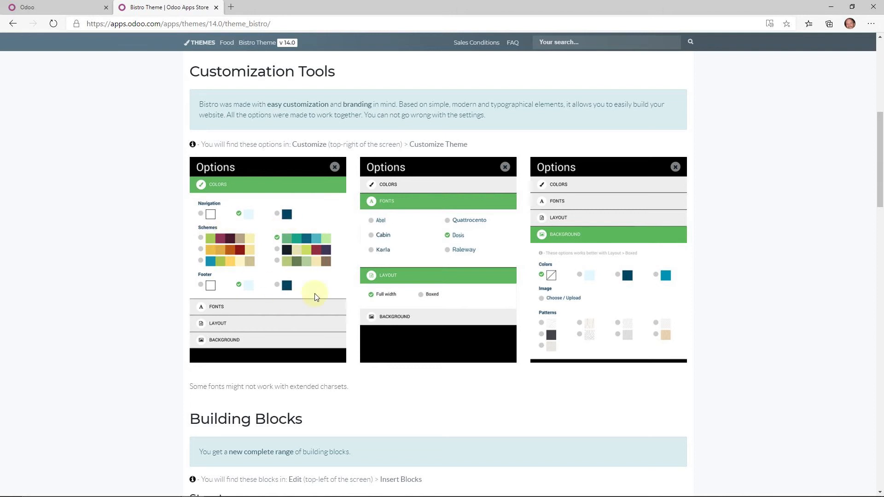
{"action": "scroll", "coordinate": [566, 308], "scroll_direction": "down", "scroll_amount": 4}
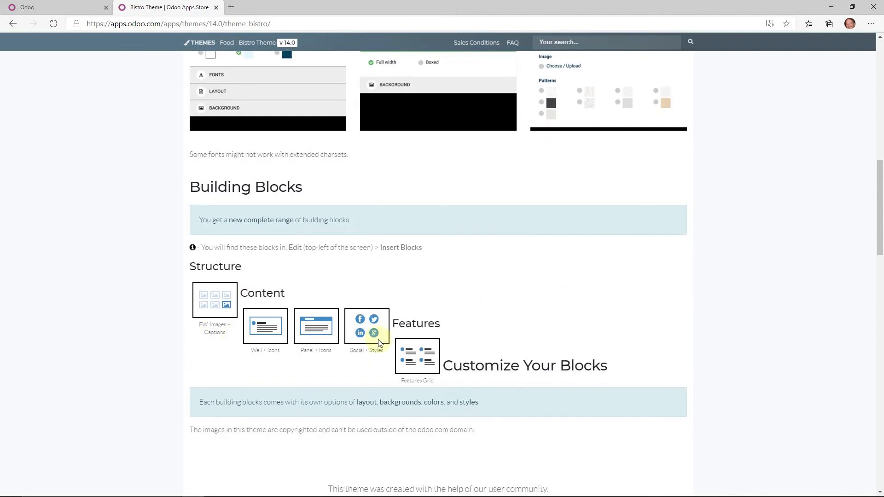
{"action": "scroll", "coordinate": [456, 383], "scroll_direction": "down", "scroll_amount": 5}
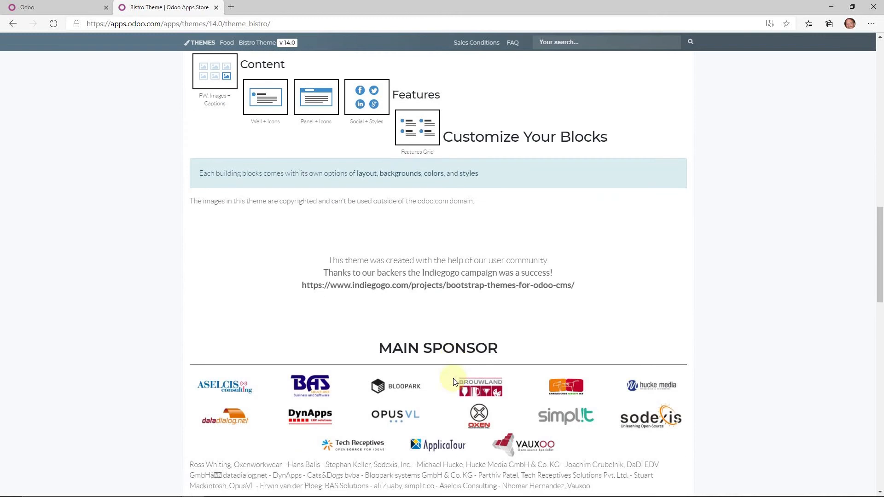
{"action": "left_click_drag", "start_coordinate": [768, 400], "coordinate": [147, 300]}
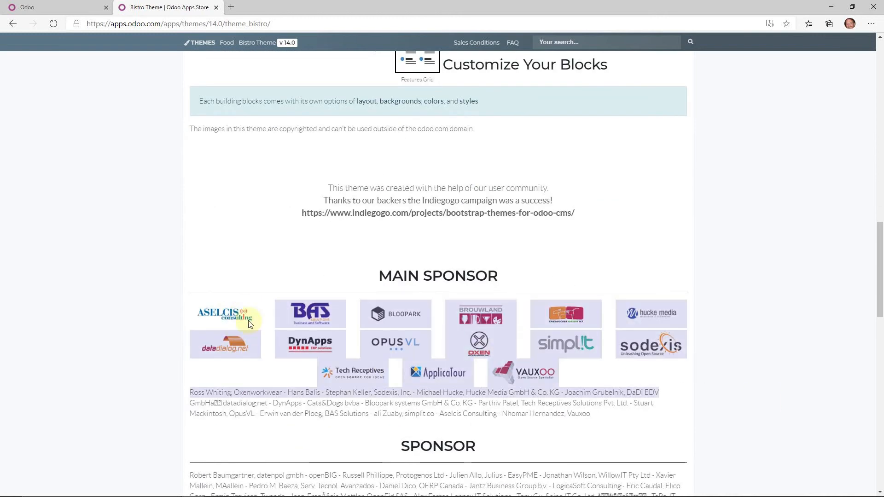
{"action": "left_click", "coordinate": [814, 272]}
{"action": "scroll", "coordinate": [645, 276], "scroll_direction": "up", "scroll_amount": 2}
{"action": "scroll", "coordinate": [593, 261], "scroll_direction": "up", "scroll_amount": 12}
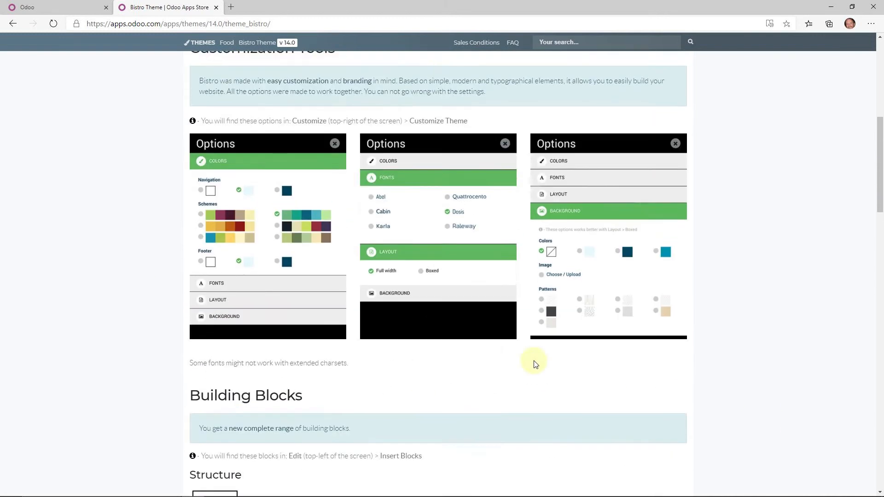
{"action": "scroll", "coordinate": [473, 228], "scroll_direction": "up", "scroll_amount": 2}
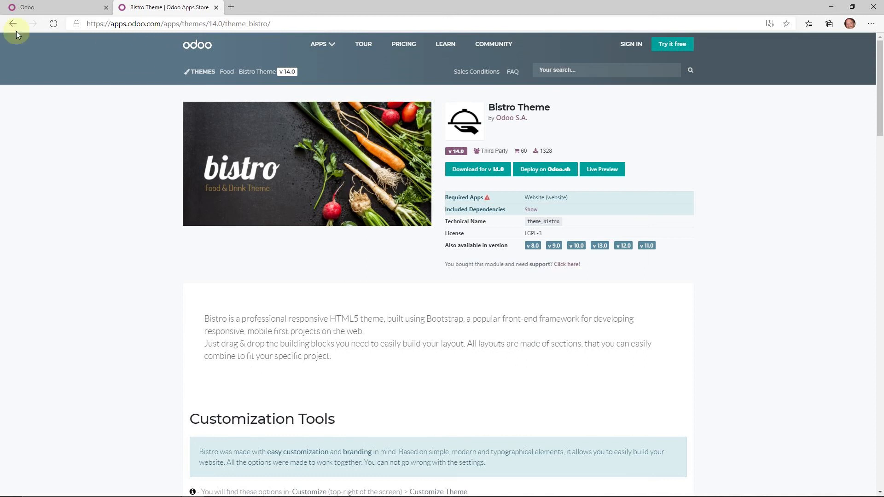
- Apply the Default theme to the new Odoo website, then return to the Bistro Theme tab
{"action": "left_click", "coordinate": [43, 8]}
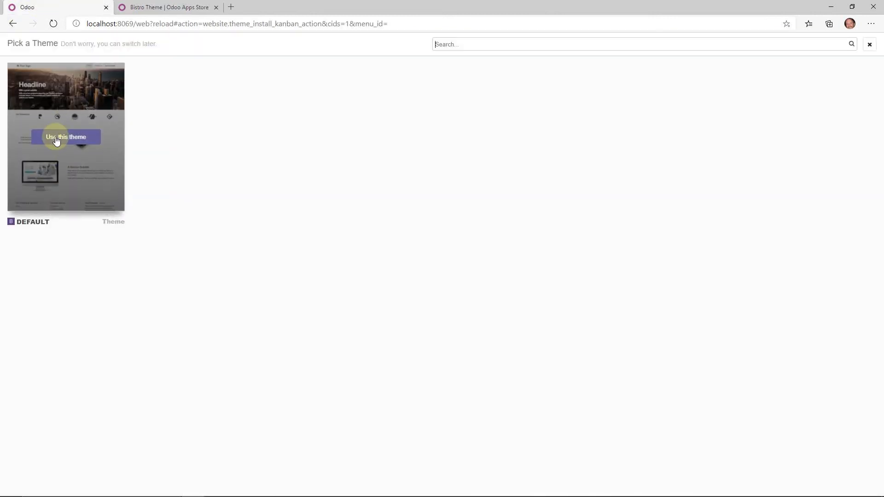
{"action": "left_click", "coordinate": [55, 137]}
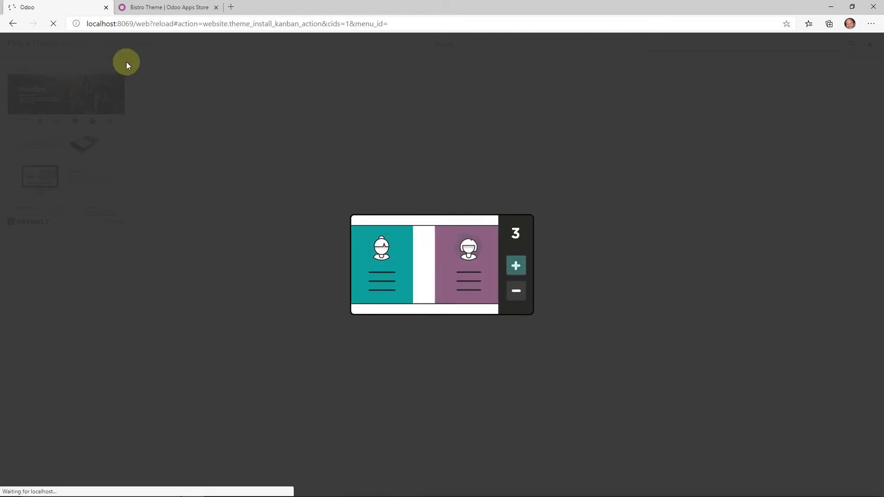
{"action": "left_click", "coordinate": [162, 8]}
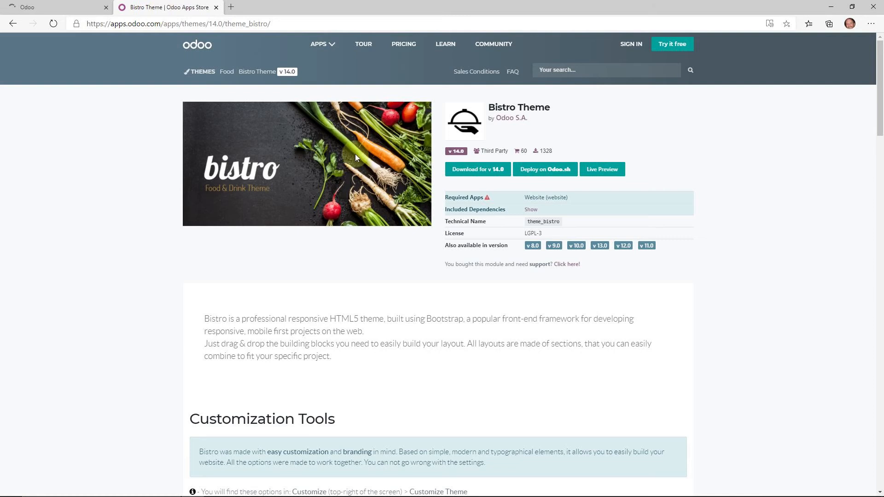
- Go back to the free themes list and open the Treehouse Theme page
{"action": "left_click", "coordinate": [12, 24]}
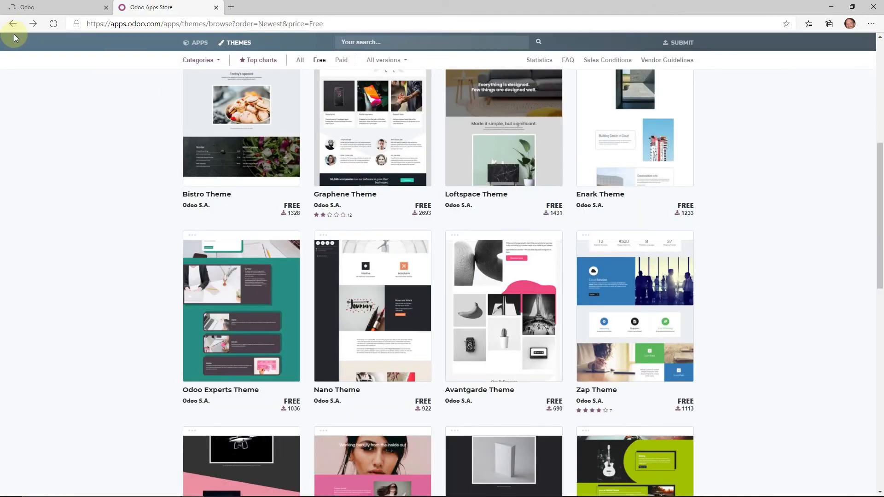
{"action": "scroll", "coordinate": [530, 221], "scroll_direction": "up", "scroll_amount": 3}
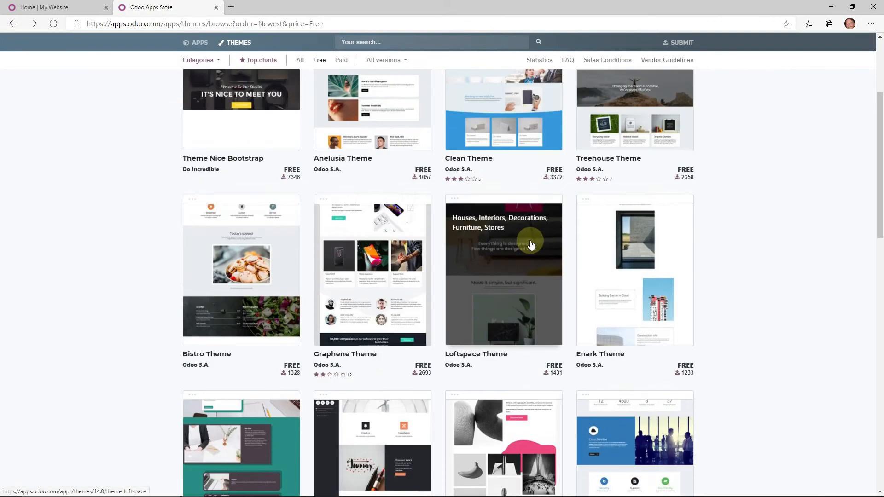
{"action": "scroll", "coordinate": [531, 244], "scroll_direction": "up", "scroll_amount": 3}
{"action": "scroll", "coordinate": [533, 233], "scroll_direction": "down", "scroll_amount": 10}
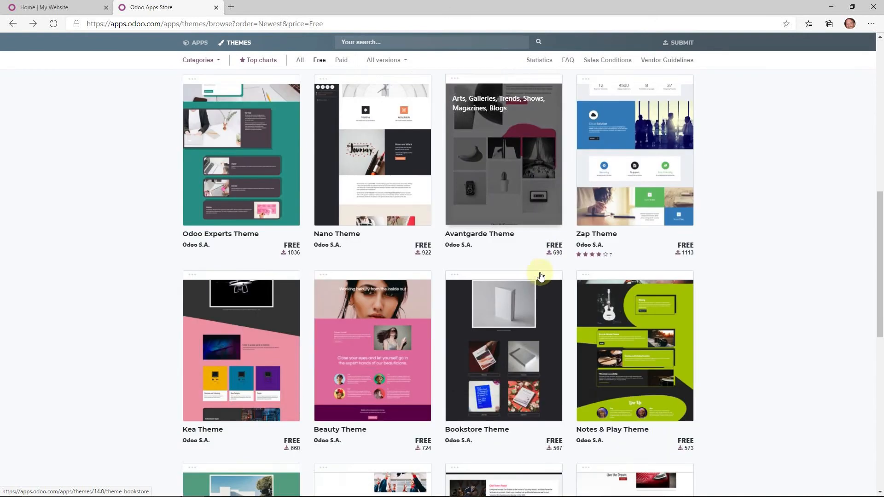
{"action": "scroll", "coordinate": [539, 276], "scroll_direction": "down", "scroll_amount": 7}
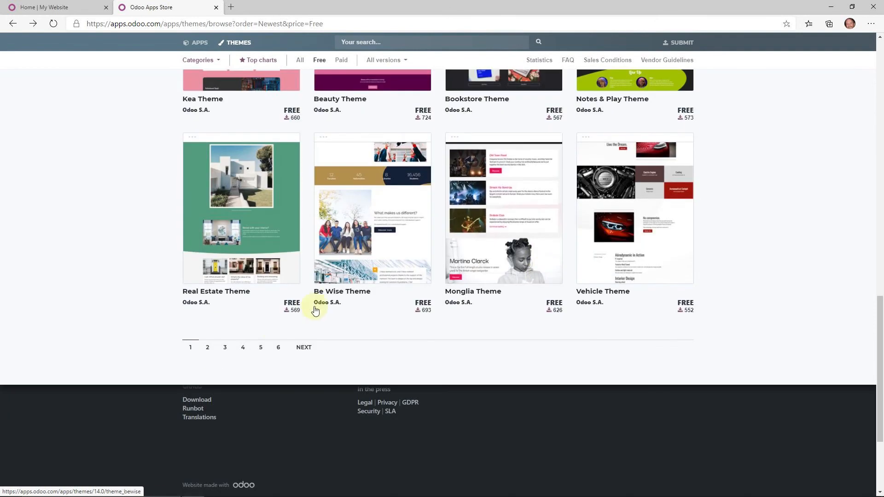
{"action": "scroll", "coordinate": [479, 217], "scroll_direction": "up", "scroll_amount": 15}
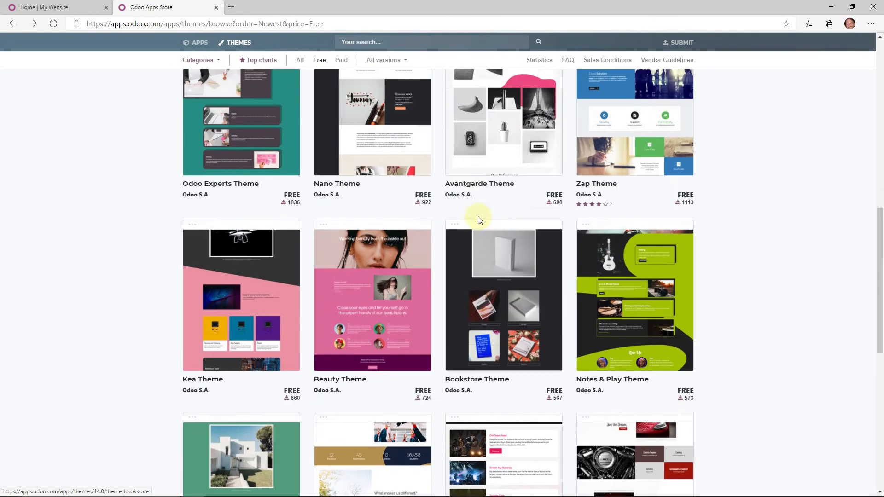
{"action": "scroll", "coordinate": [550, 153], "scroll_direction": "up", "scroll_amount": 3}
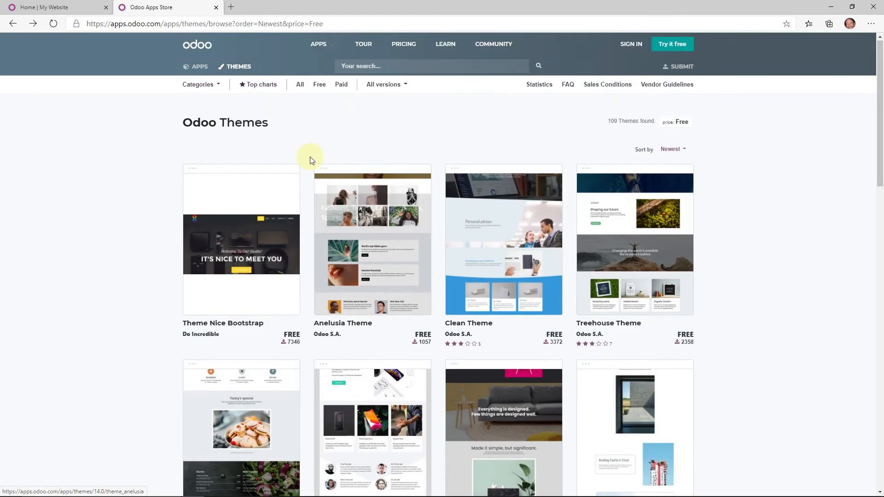
{"action": "scroll", "coordinate": [297, 267], "scroll_direction": "down", "scroll_amount": 2}
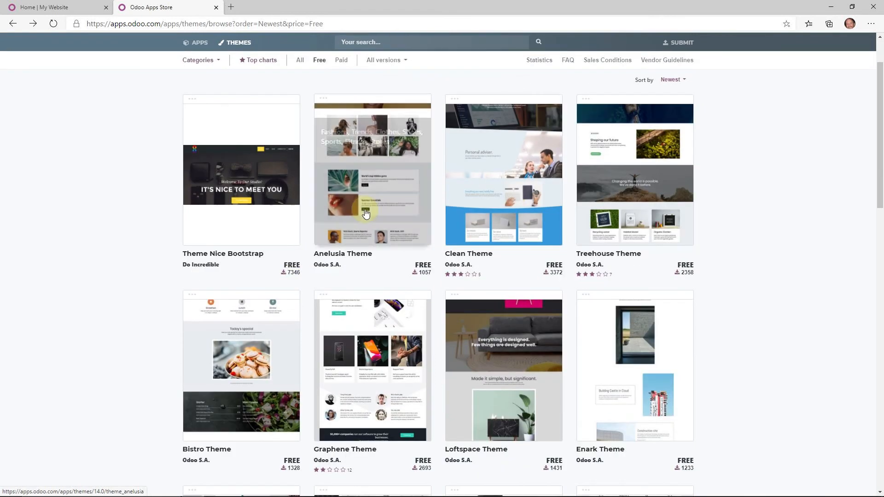
{"action": "left_click", "coordinate": [608, 203]}
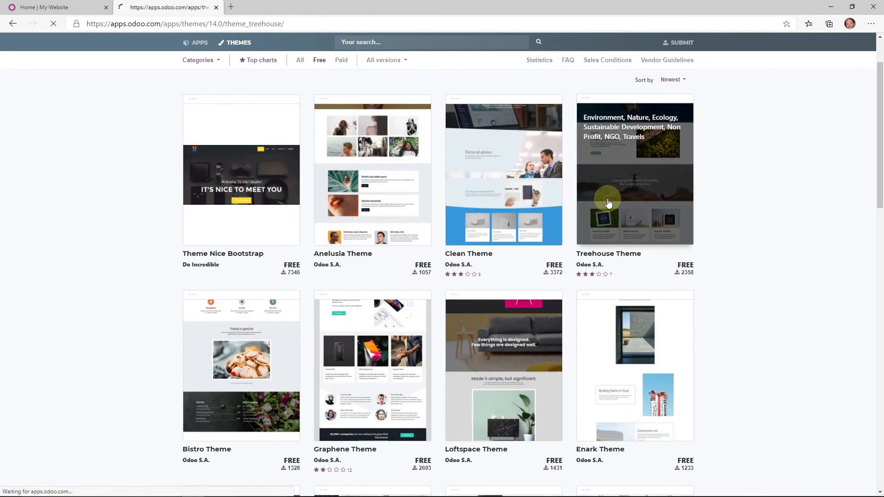
- Download the Treehouse Theme zip for version 14.0
{"action": "scroll", "coordinate": [377, 322], "scroll_direction": "down", "scroll_amount": 5}
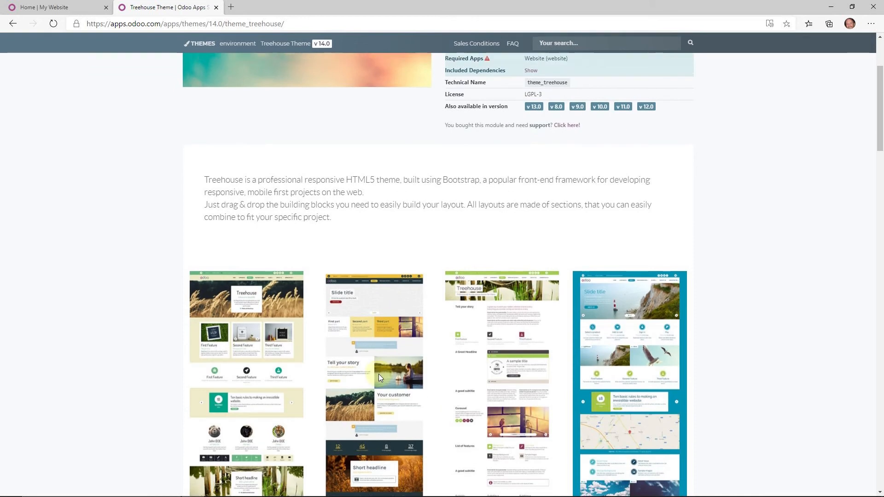
{"action": "scroll", "coordinate": [438, 220], "scroll_direction": "up", "scroll_amount": 2}
{"action": "scroll", "coordinate": [438, 220], "scroll_direction": "up", "scroll_amount": 3}
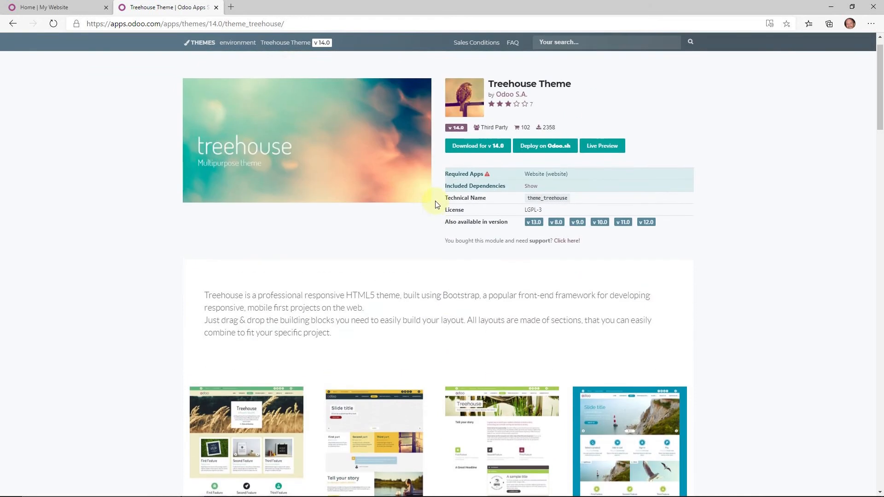
{"action": "left_click", "coordinate": [481, 148]}
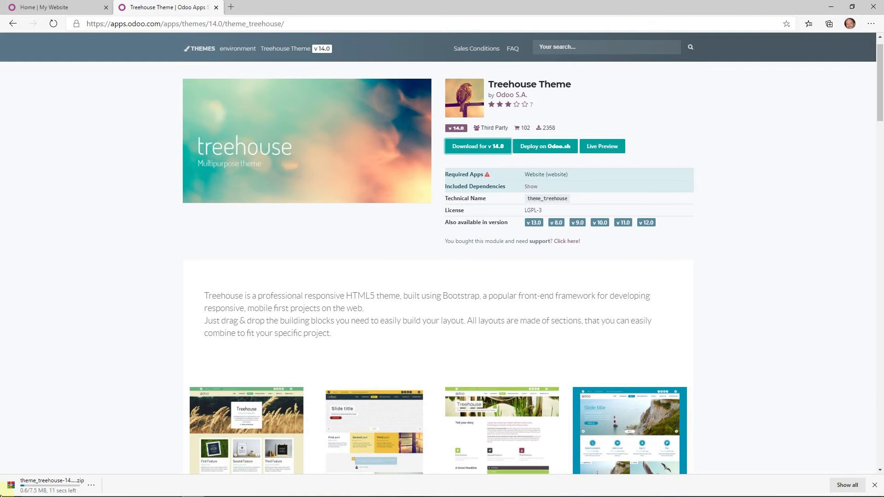
- Open the downloaded Treehouse zip in WinRAR at its theme_treehouse folder
{"action": "left_click", "coordinate": [62, 488]}
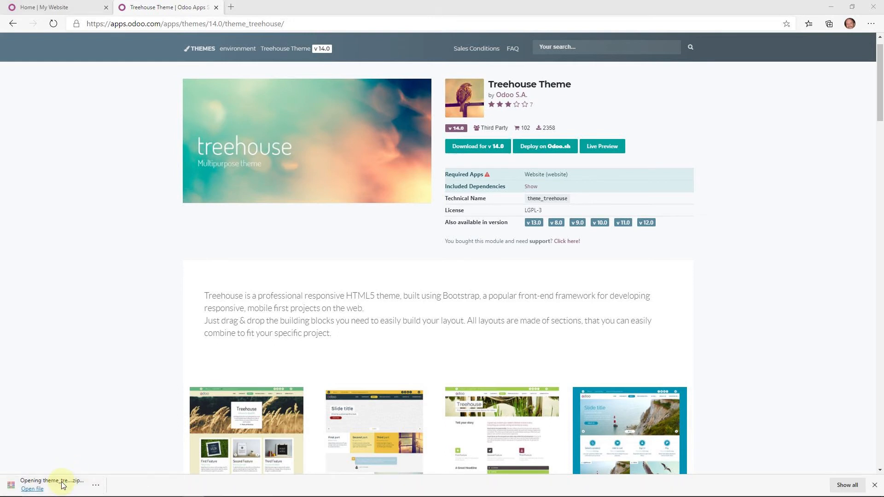
{"action": "double_click", "coordinate": [502, 183]}
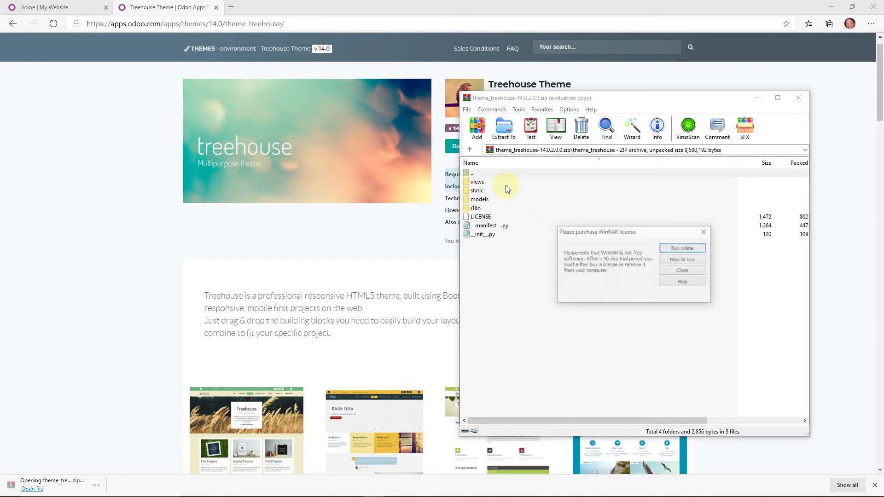
{"action": "left_click", "coordinate": [692, 271]}
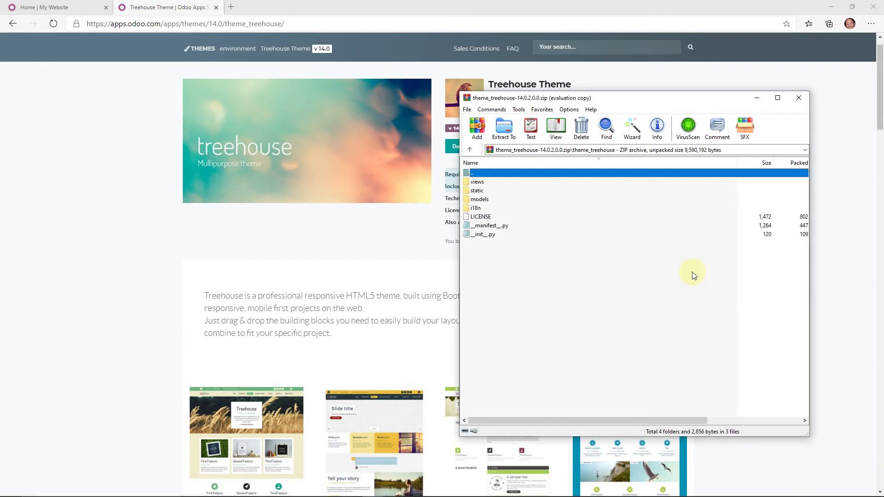
- Browse static > scss and compatibility-saas-11.4.scss, then return to the Home page tab
{"action": "double_click", "coordinate": [483, 191]}
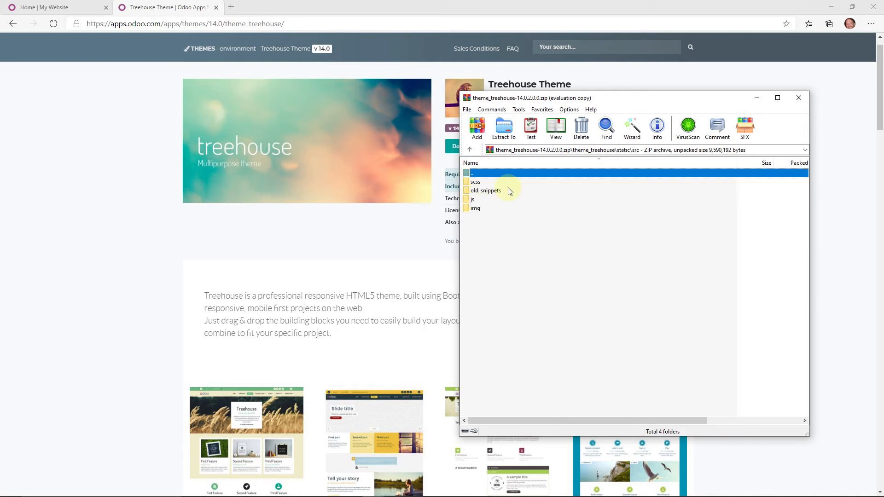
{"action": "double_click", "coordinate": [494, 182]}
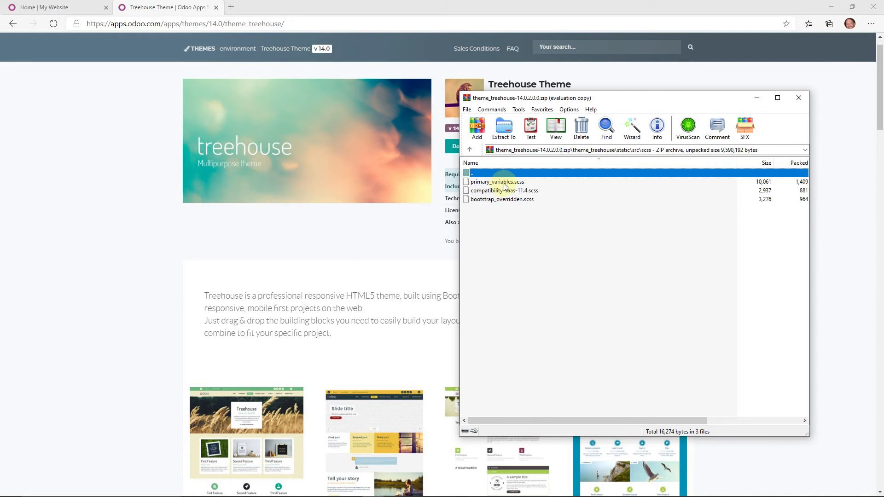
{"action": "double_click", "coordinate": [504, 191]}
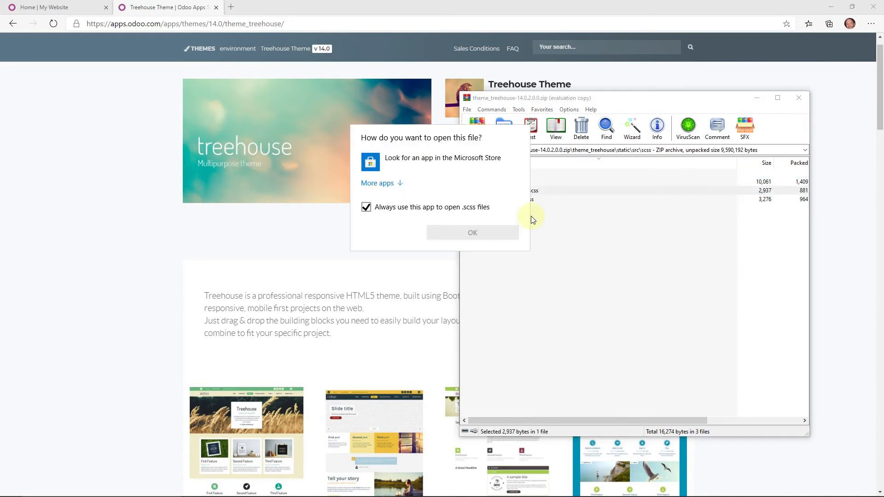
{"action": "left_click", "coordinate": [575, 191]}
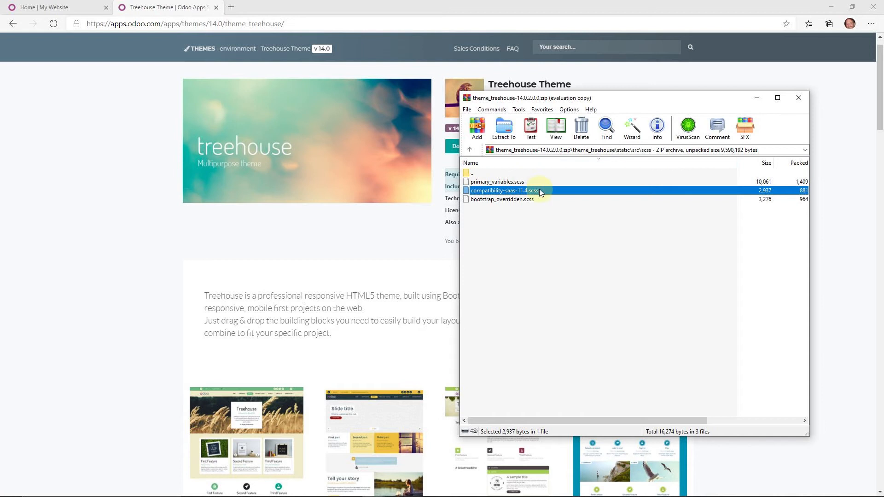
{"action": "double_click", "coordinate": [485, 171]}
{"action": "left_click", "coordinate": [249, 230]}
{"action": "left_click", "coordinate": [66, 11]}
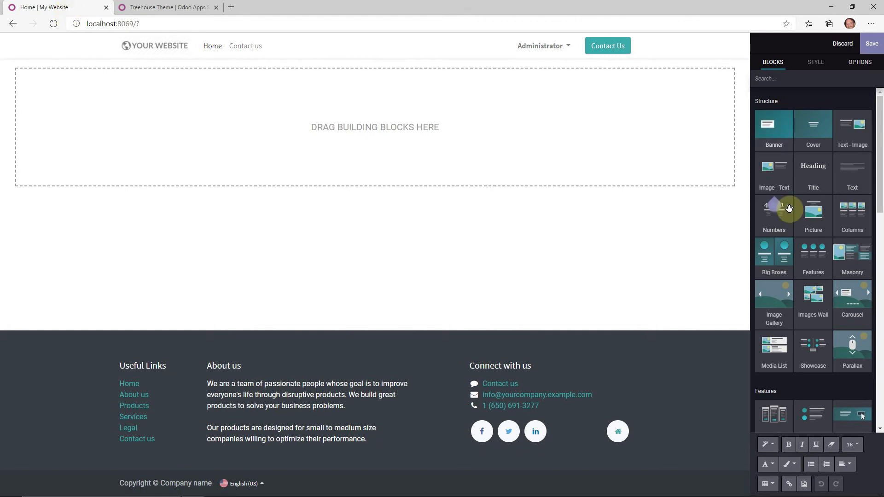
- Add Banner, Cover, Text-Image, Image-Text and Numbers blocks to the empty homepage
{"action": "left_click_drag", "start_coordinate": [774, 133], "coordinate": [339, 136]}
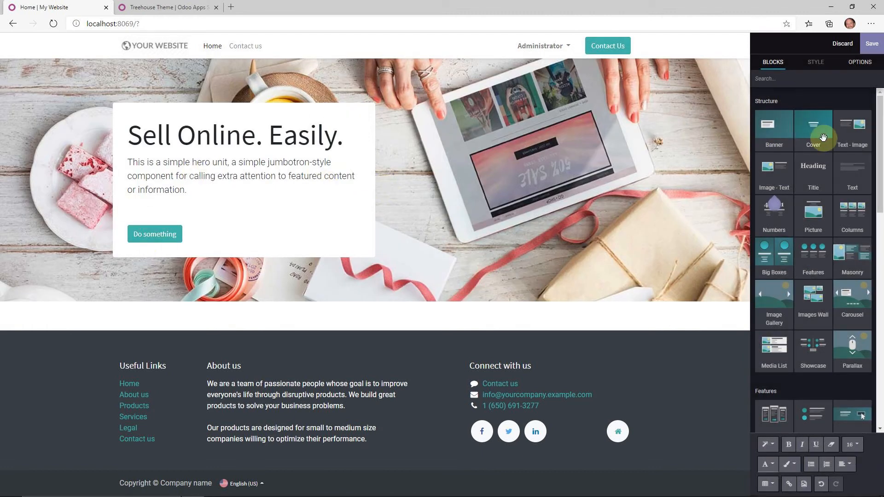
{"action": "left_click_drag", "start_coordinate": [813, 129], "coordinate": [450, 302]}
{"action": "scroll", "coordinate": [450, 302], "scroll_direction": "down", "scroll_amount": 3}
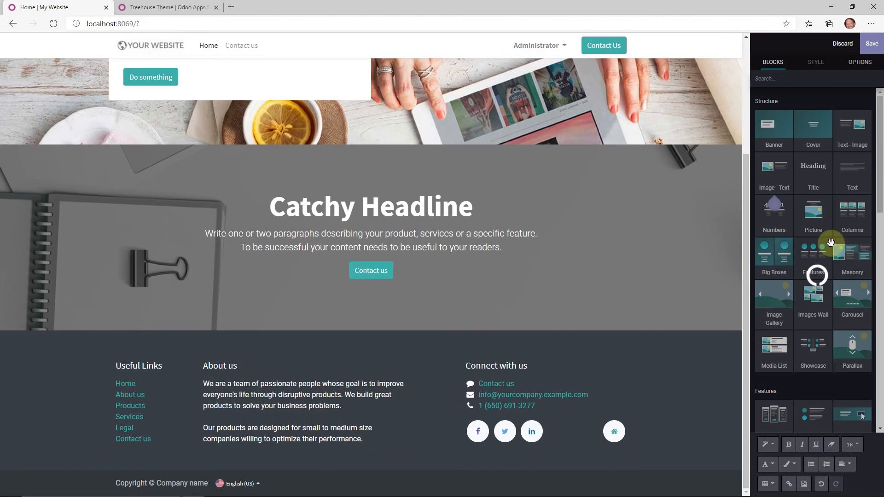
{"action": "left_click_drag", "start_coordinate": [852, 125], "coordinate": [318, 334]}
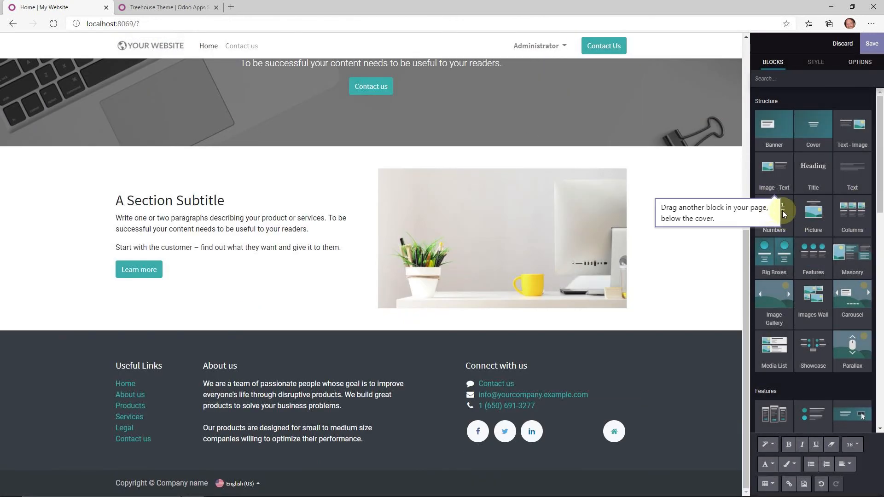
{"action": "left_click_drag", "start_coordinate": [766, 189], "coordinate": [554, 322]}
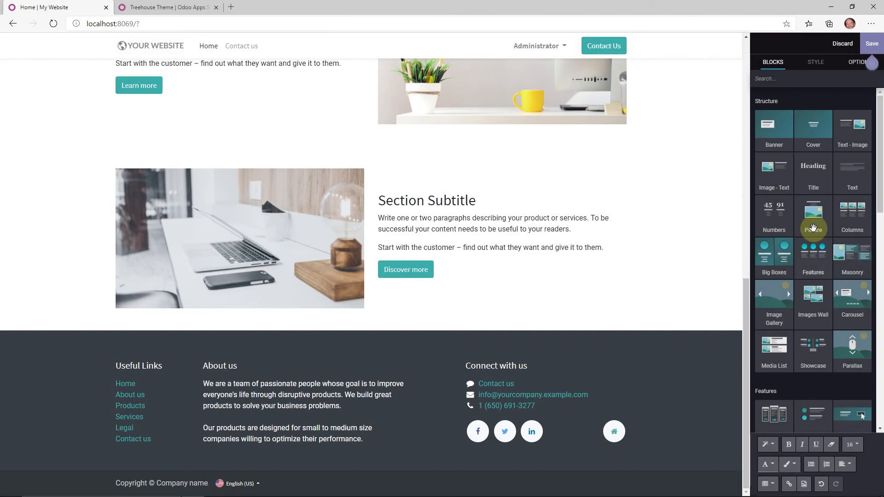
{"action": "left_click_drag", "start_coordinate": [784, 221], "coordinate": [366, 328]}
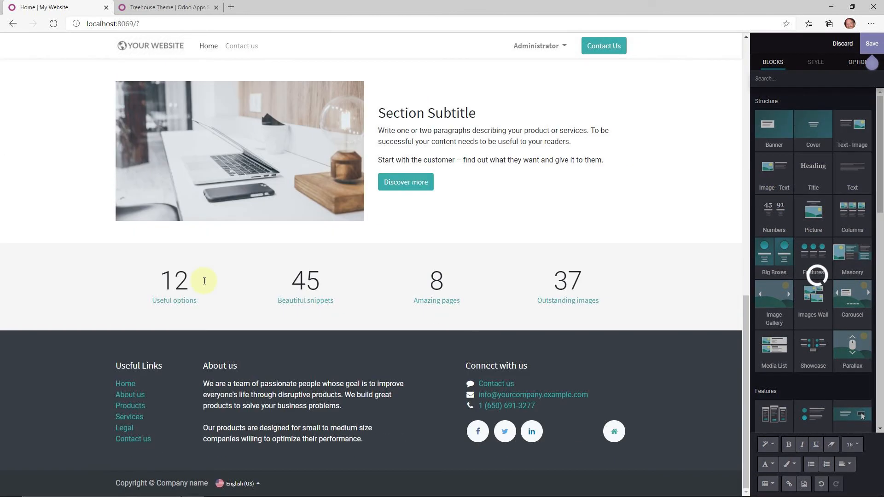
- Add Big Boxes color blocks, a Features section, and a Countdown above the features
{"action": "scroll", "coordinate": [811, 256], "scroll_direction": "down", "scroll_amount": 1}
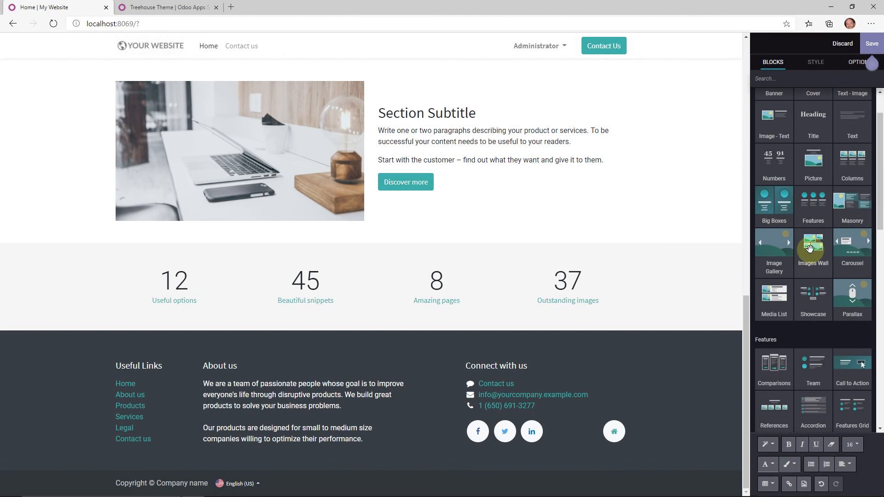
{"action": "left_click_drag", "start_coordinate": [784, 198], "coordinate": [390, 340]}
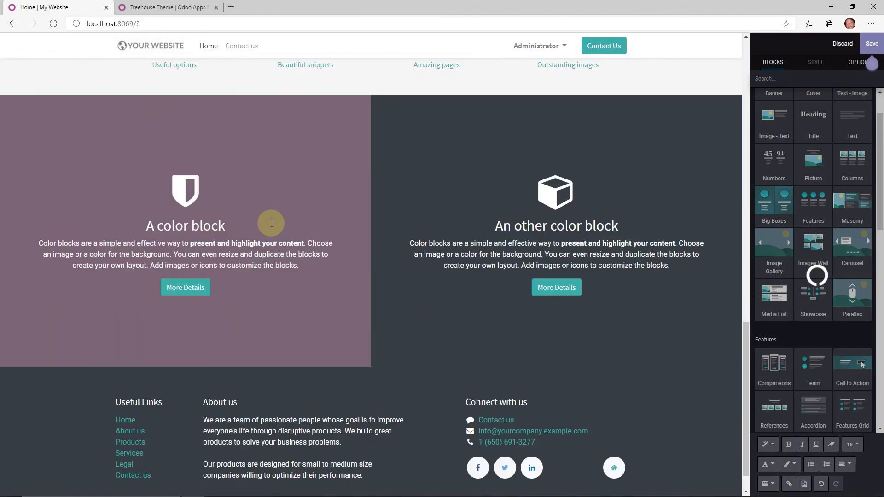
{"action": "left_click_drag", "start_coordinate": [819, 200], "coordinate": [380, 361]}
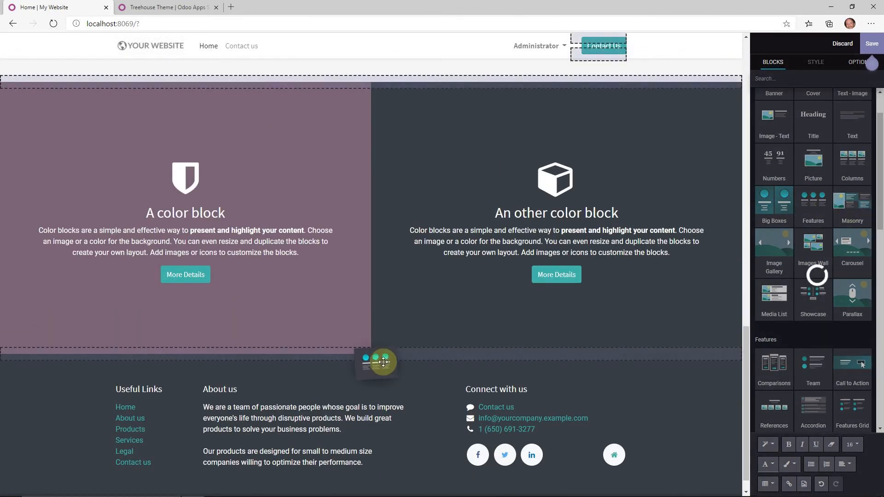
{"action": "scroll", "coordinate": [846, 256], "scroll_direction": "down", "scroll_amount": 2}
{"action": "scroll", "coordinate": [849, 233], "scroll_direction": "down", "scroll_amount": 3}
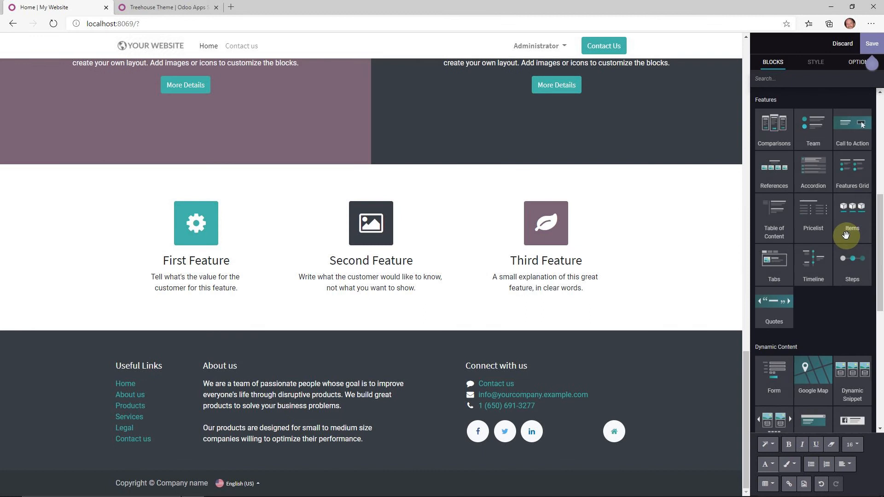
{"action": "scroll", "coordinate": [878, 251], "scroll_direction": "down", "scroll_amount": 3}
{"action": "left_click_drag", "start_coordinate": [879, 313], "coordinate": [880, 316]}
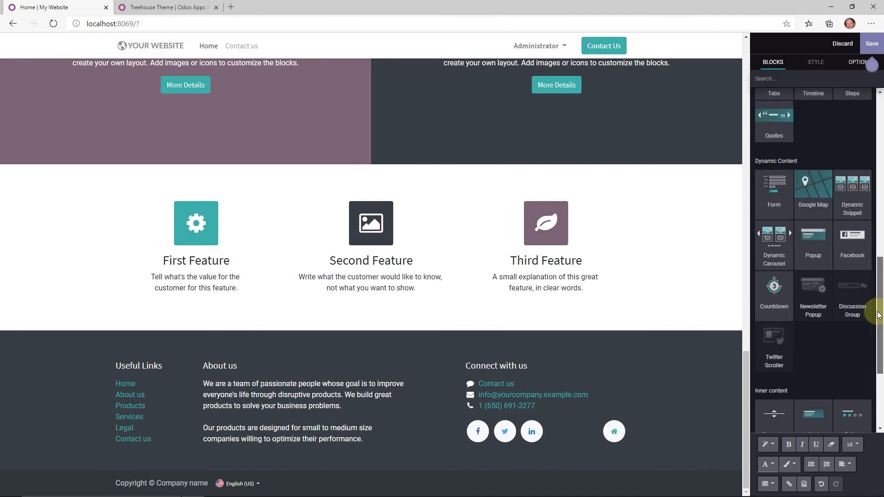
{"action": "left_click_drag", "start_coordinate": [775, 283], "coordinate": [351, 178]}
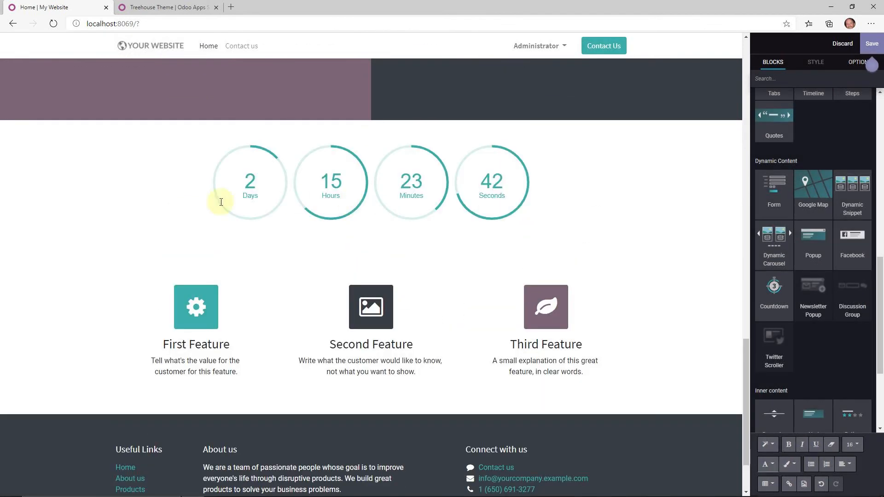
- Review the countdown options, keeping end action Nothing, Large size and all time units
{"action": "left_click", "coordinate": [330, 185]}
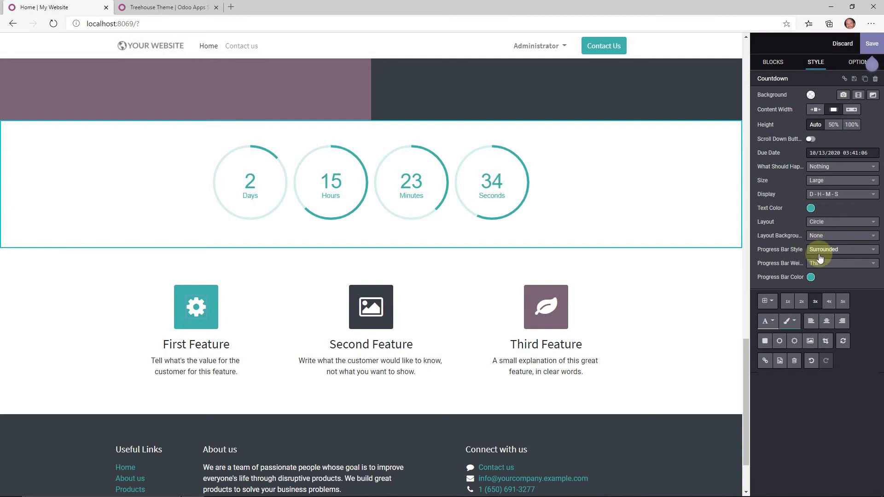
{"action": "left_click", "coordinate": [840, 153]}
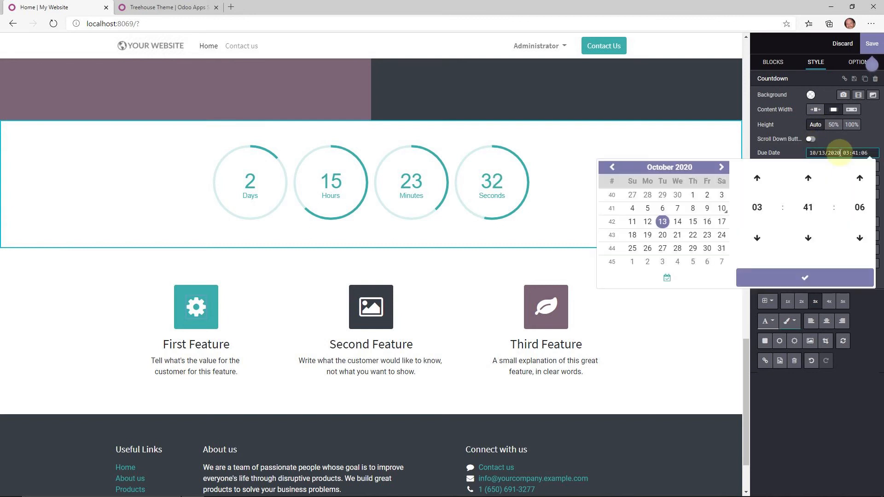
{"action": "left_click", "coordinate": [856, 132]}
{"action": "left_click", "coordinate": [828, 167]}
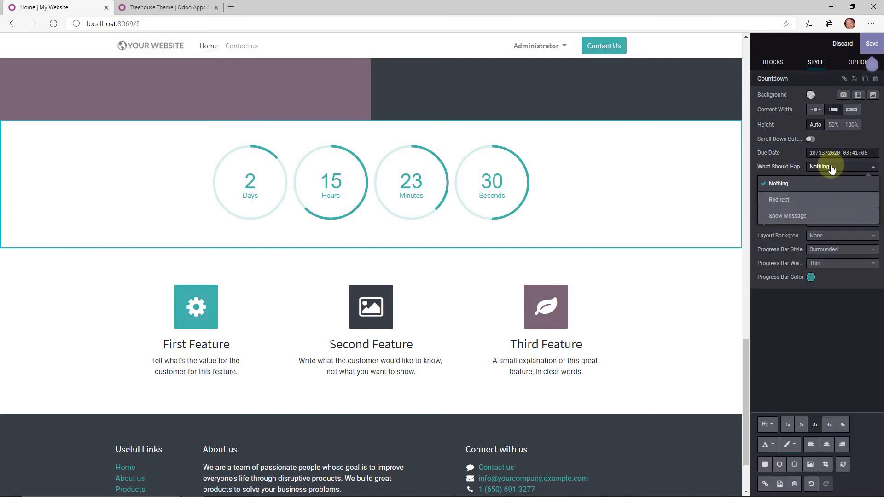
{"action": "left_click", "coordinate": [867, 132]}
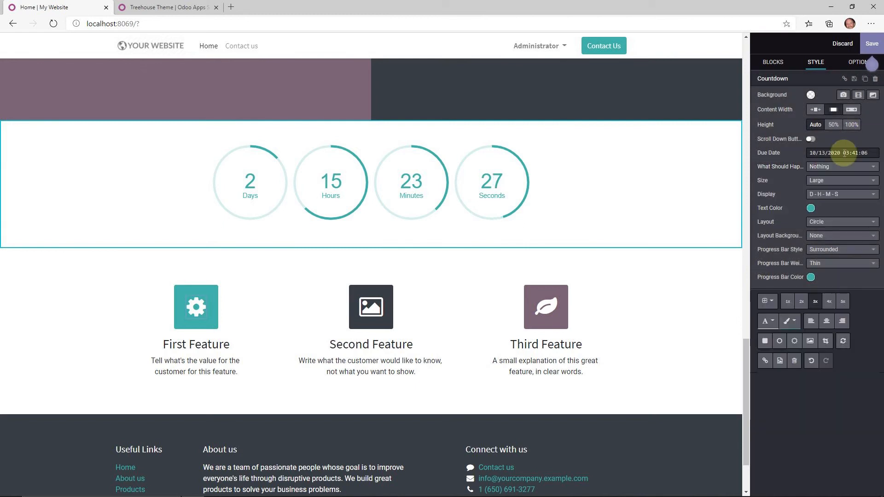
{"action": "left_click", "coordinate": [824, 180]}
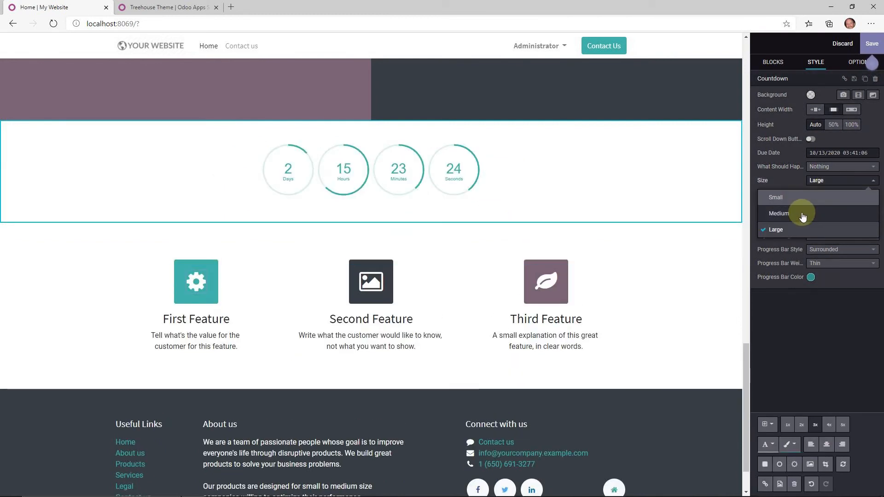
{"action": "left_click", "coordinate": [792, 181]}
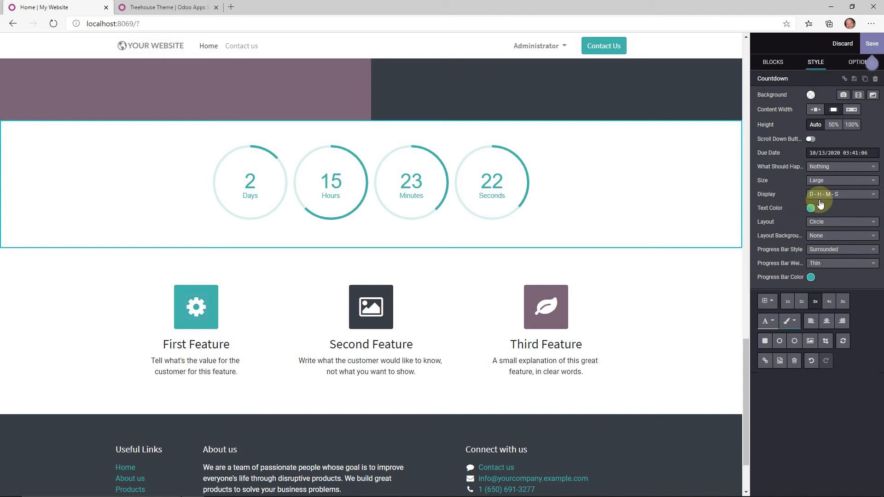
{"action": "left_click", "coordinate": [820, 201]}
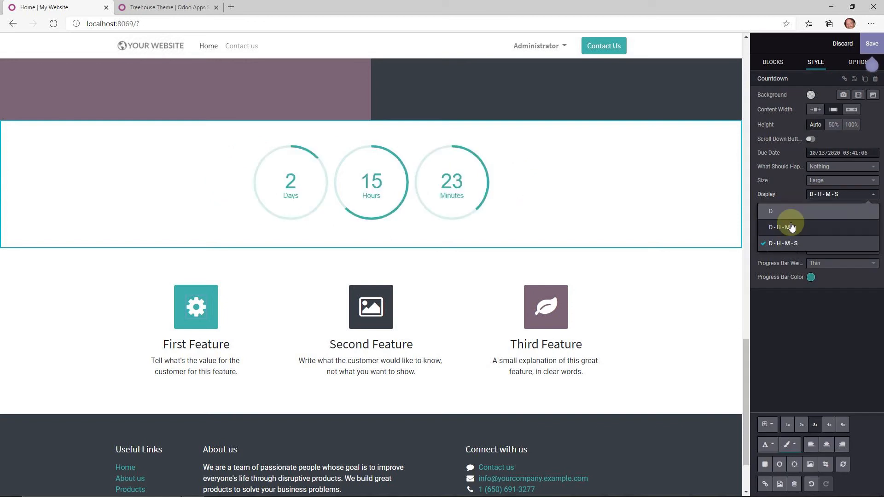
{"action": "left_click", "coordinate": [786, 183]}
- Set the countdown text colour to dark teal #134D4B and keep its height at Auto
{"action": "left_click", "coordinate": [810, 208]}
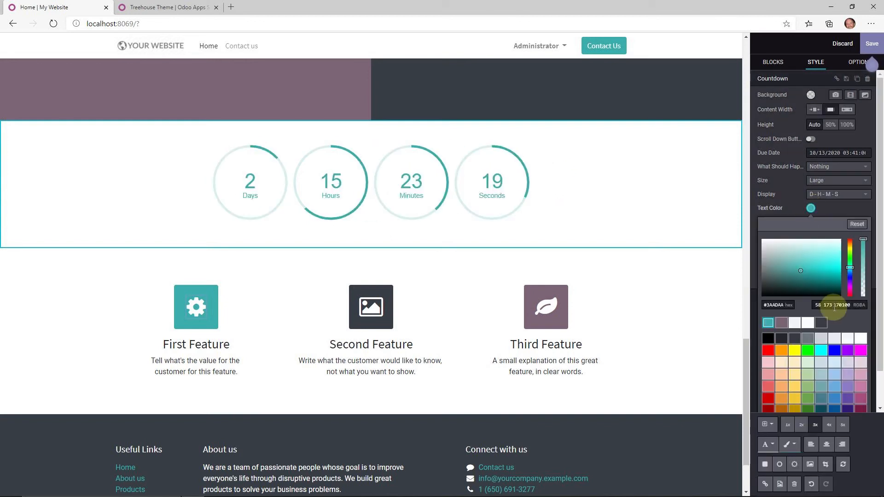
{"action": "mouse_move", "coordinate": [816, 293]}
{"action": "left_mouse_down"}
{"action": "mouse_move", "coordinate": [824, 276]}
{"action": "mouse_move", "coordinate": [808, 285]}
{"action": "left_mouse_up"}
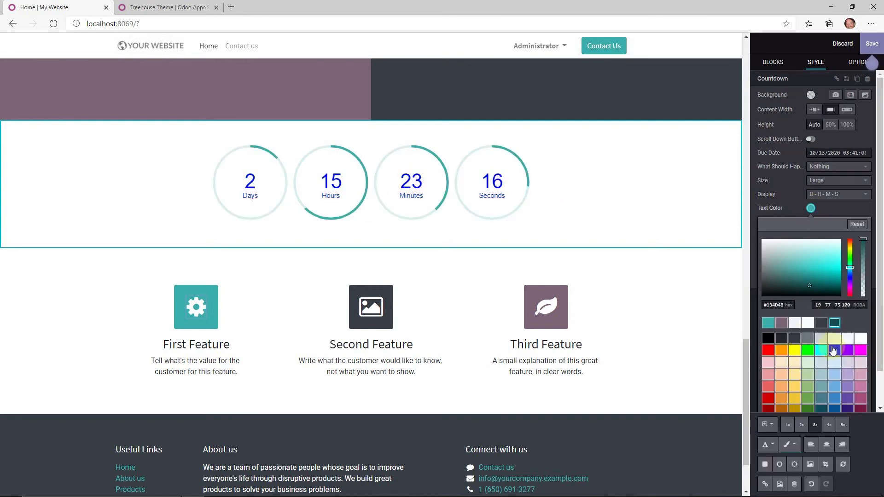
{"action": "left_click", "coordinate": [791, 210]}
{"action": "left_click", "coordinate": [851, 125]}
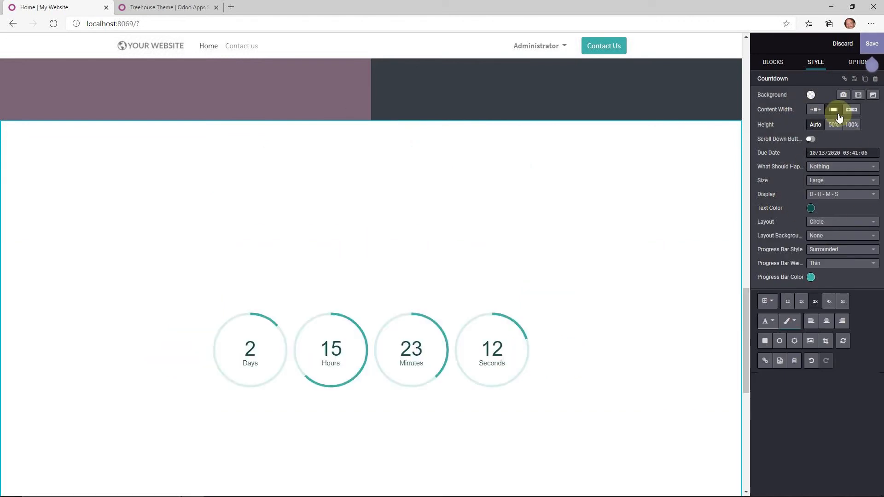
{"action": "left_click", "coordinate": [816, 125]}
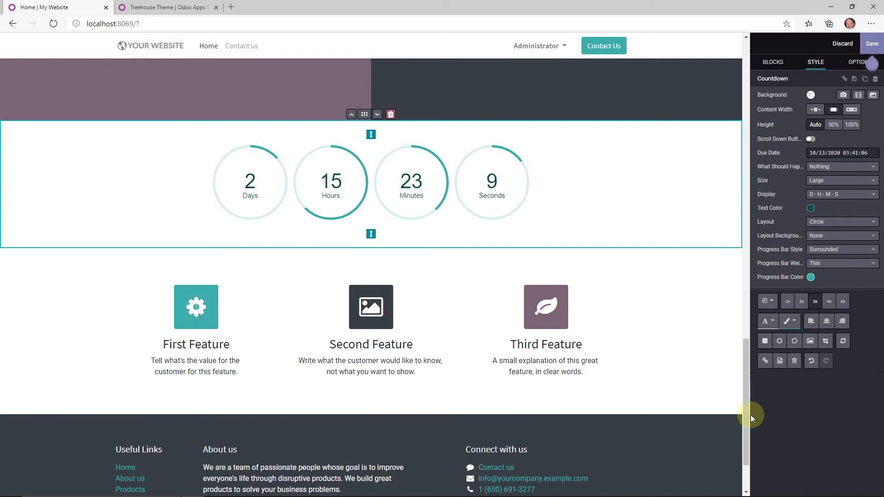
{"action": "left_click_drag", "start_coordinate": [750, 416], "coordinate": [748, 117]}
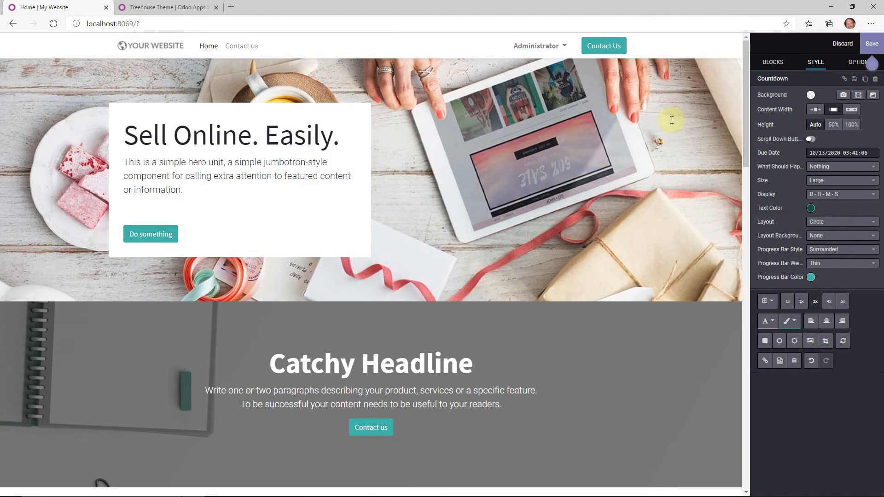
- Change the cover heading 'Catchy Headline' to 'Welcome to OdooClass.com'
{"action": "left_click", "coordinate": [353, 389]}
{"action": "left_click_drag", "start_coordinate": [472, 372], "coordinate": [268, 376]}
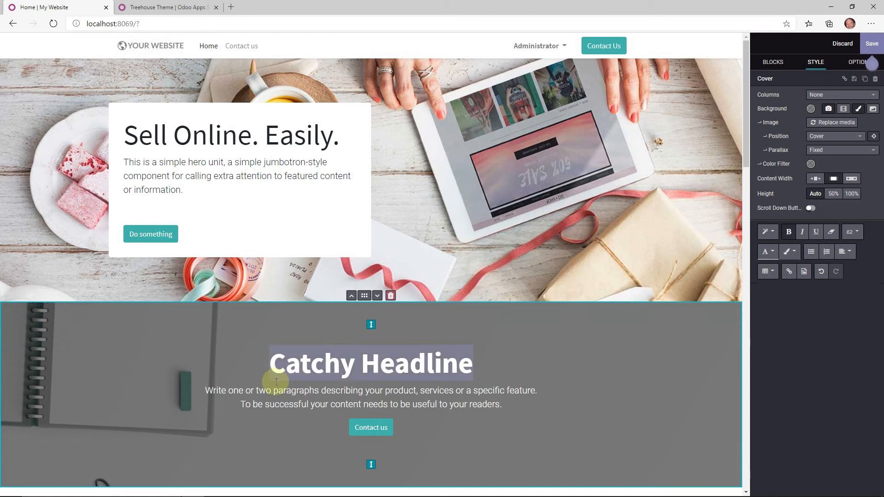
{"action": "type", "text": "wel"}
{"action": "key", "text": "BackSpace"}
{"action": "key", "text": "BackSpace"}
{"action": "key", "text": "BackSpace"}
{"action": "type", "text": "Wel"}
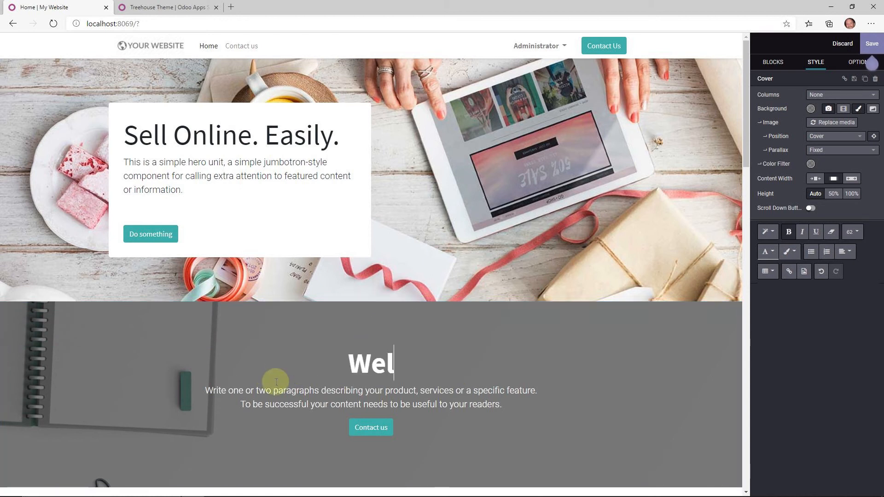
{"action": "type", "text": "come to Odoo"}
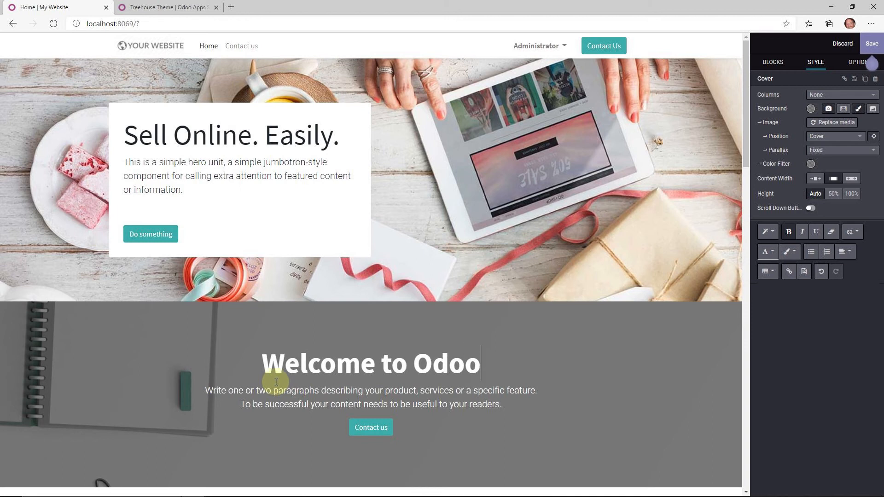
{"action": "type", "text": "Class.com"}
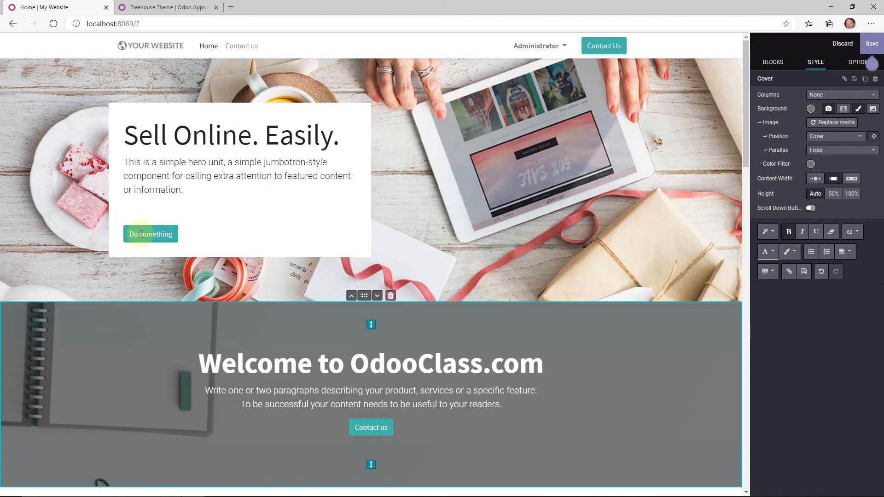
- Replace 'Sell Online. Easily.' with 'Join Odoo Inner Circle with' plus the host's first name
{"action": "left_click_drag", "start_coordinate": [351, 139], "coordinate": [128, 140]}
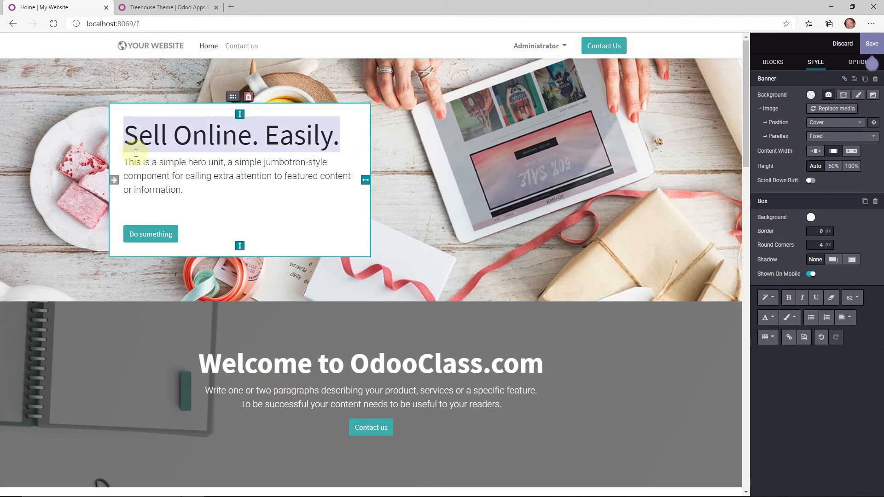
{"action": "type", "text": "Join Odoo In"}
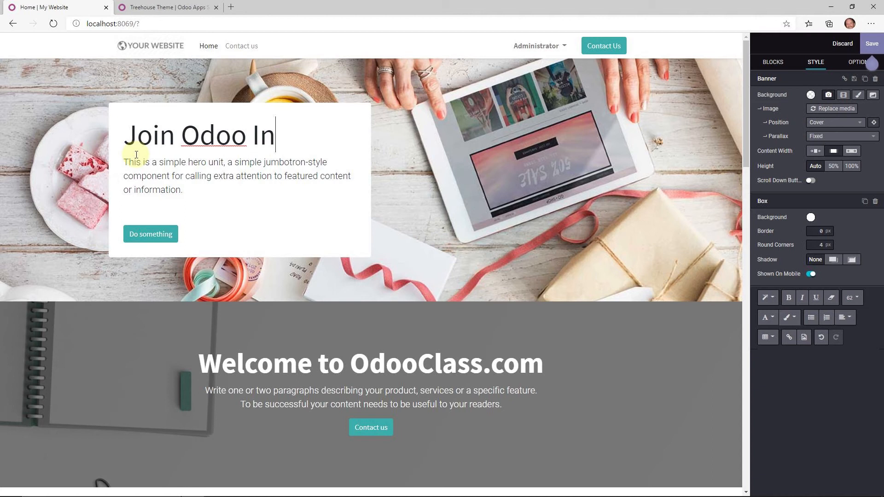
{"action": "type", "text": "ner Circle"}
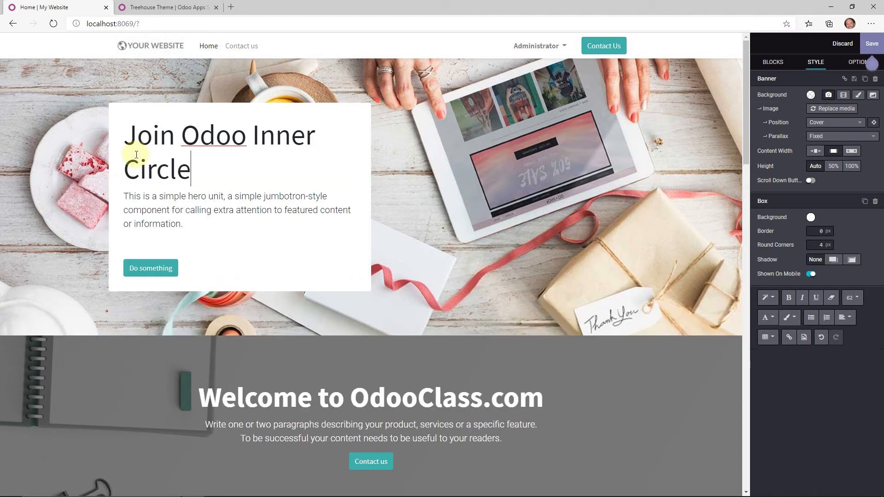
{"action": "type", "text": " with gre"}
{"action": "key", "text": "BackSpace"}
{"action": "key", "text": "BackSpace"}
{"action": "key", "text": "BackSpace"}
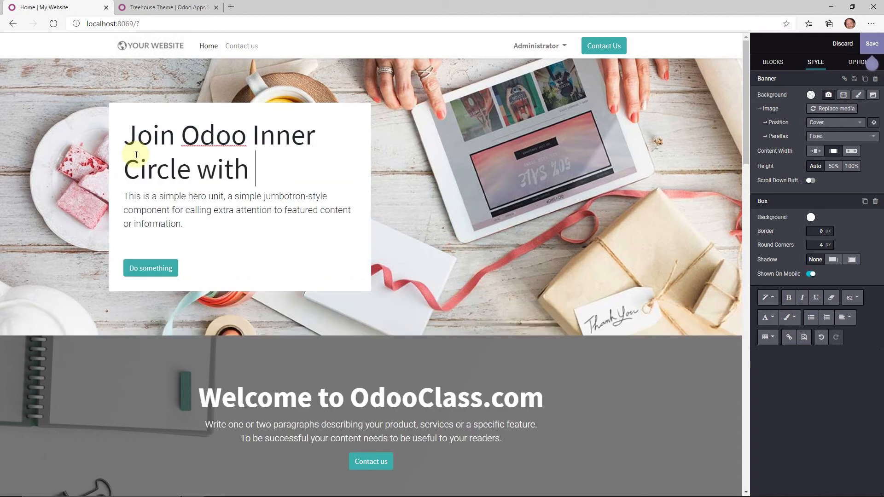
{"action": "type", "text": "Greg"}
{"action": "scroll", "coordinate": [359, 214], "scroll_direction": "down", "scroll_amount": 6}
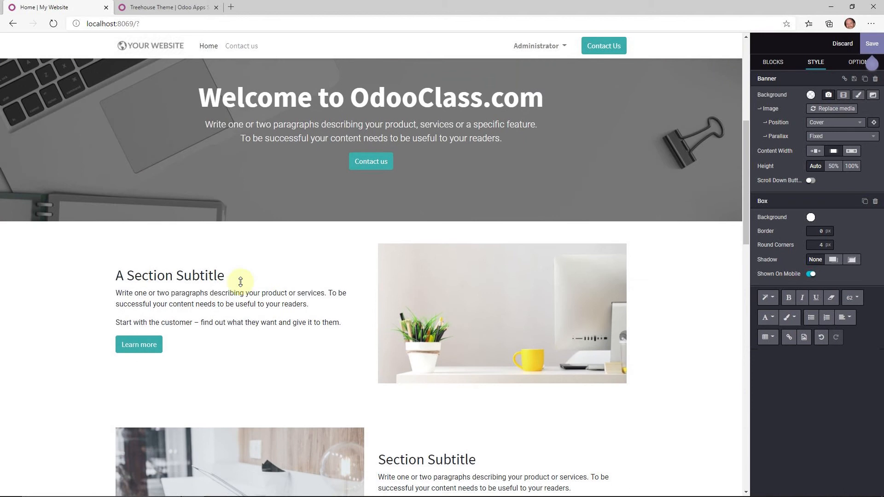
- Replace the first section's paragraph with 'Write one or two paragraphs typing and changing'
{"action": "left_click", "coordinate": [343, 322]}
{"action": "triple_click", "coordinate": [210, 296]}
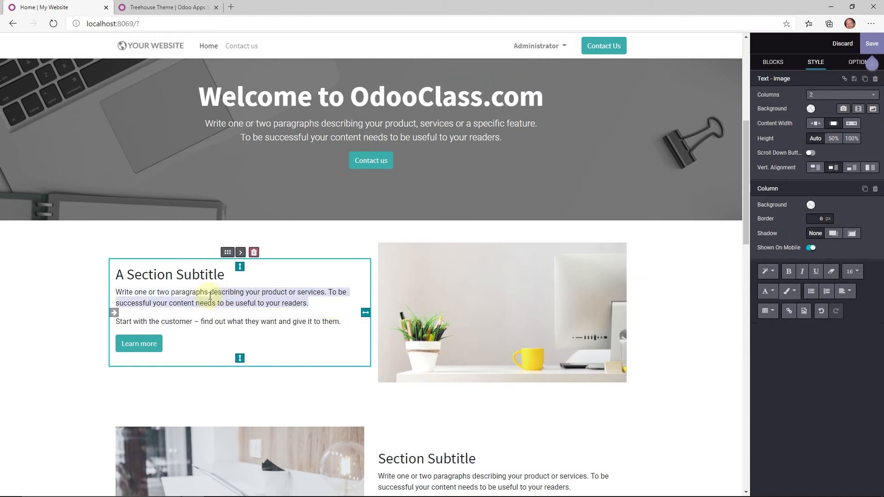
{"action": "type", "text": "typing and changing"}
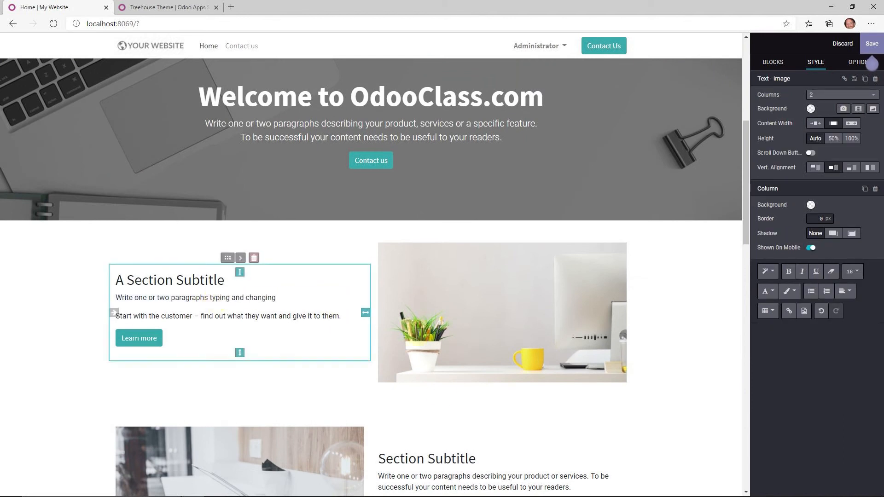
- Make the second section's 'Section Subtitle' heading bold
{"action": "scroll", "coordinate": [418, 330], "scroll_direction": "down", "scroll_amount": 2}
{"action": "left_click_drag", "start_coordinate": [495, 367], "coordinate": [373, 368]}
{"action": "left_click", "coordinate": [789, 272]}
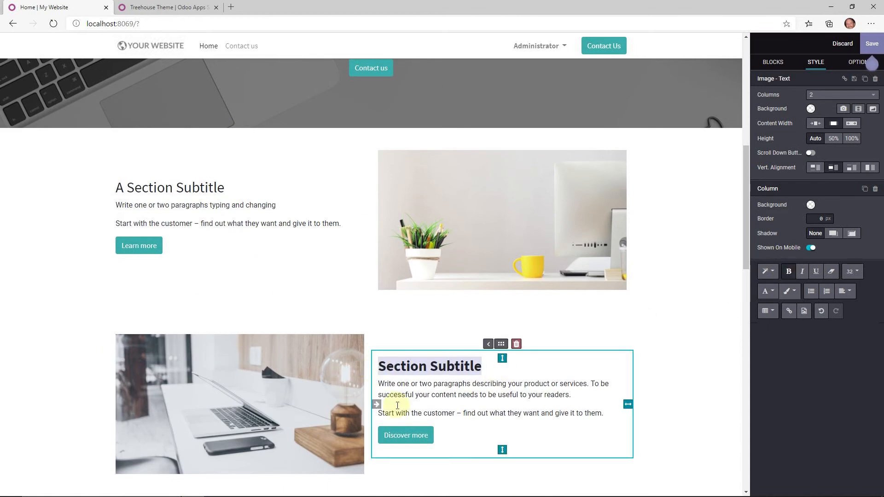
{"action": "triple_click", "coordinate": [587, 394]}
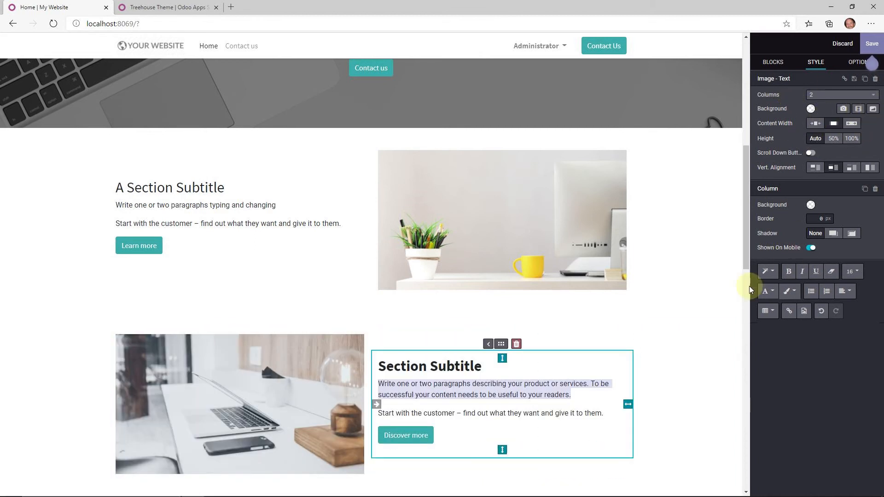
{"action": "left_click", "coordinate": [276, 252]}
{"action": "scroll", "coordinate": [326, 292], "scroll_direction": "down", "scroll_amount": 7}
{"action": "scroll", "coordinate": [664, 178], "scroll_direction": "up", "scroll_amount": 9}
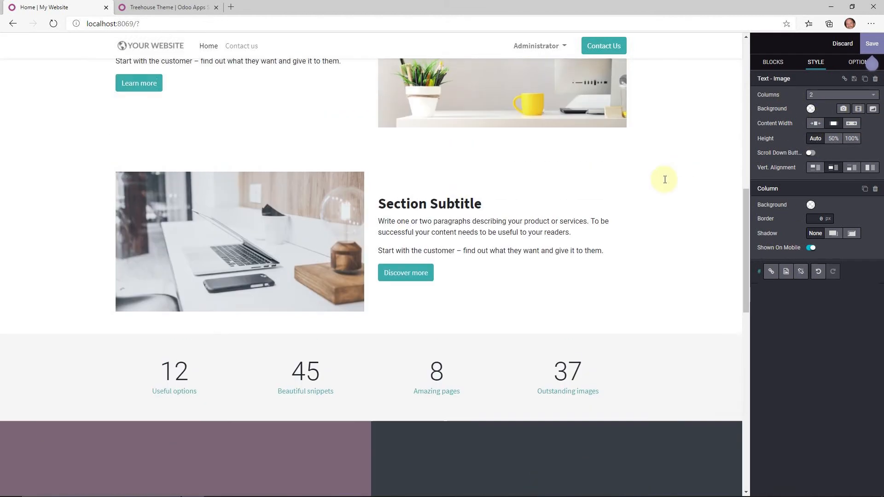
{"action": "scroll", "coordinate": [307, 161], "scroll_direction": "up", "scroll_amount": 4}
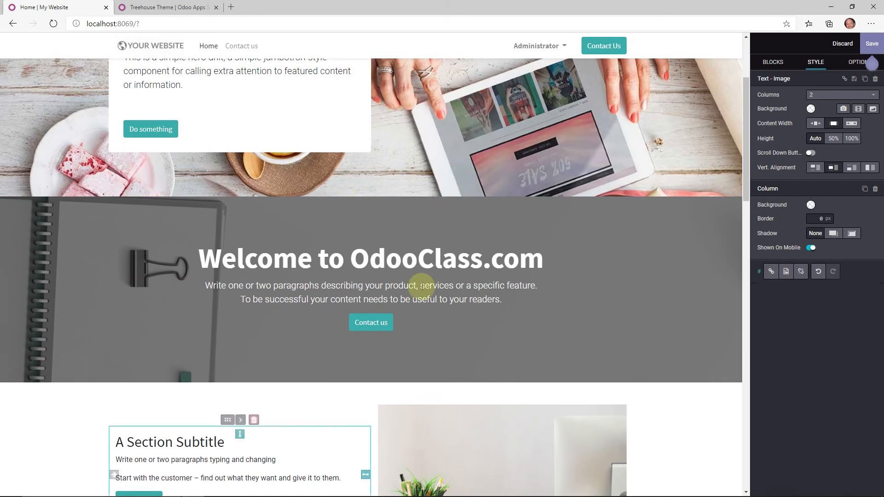
- Set the Welcome to OdooClass.com cover section to 2 columns and check each column
{"action": "left_click", "coordinate": [435, 260]}
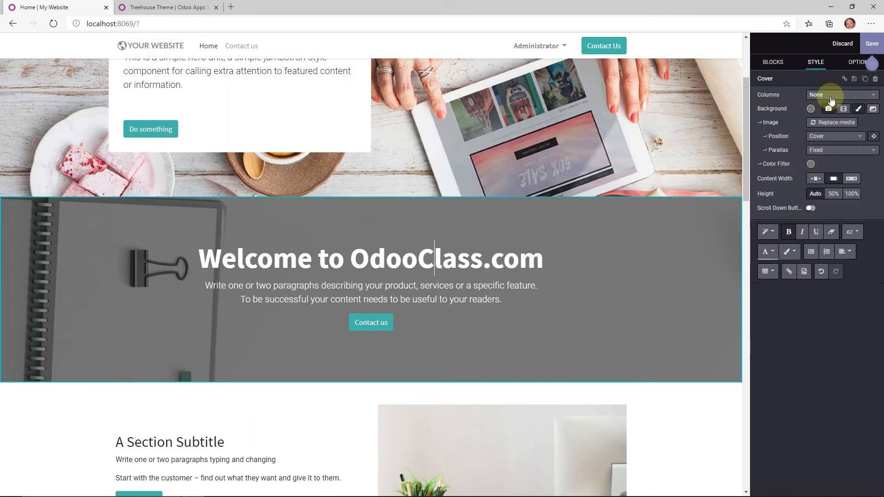
{"action": "left_click", "coordinate": [831, 97]}
{"action": "left_click", "coordinate": [783, 144]}
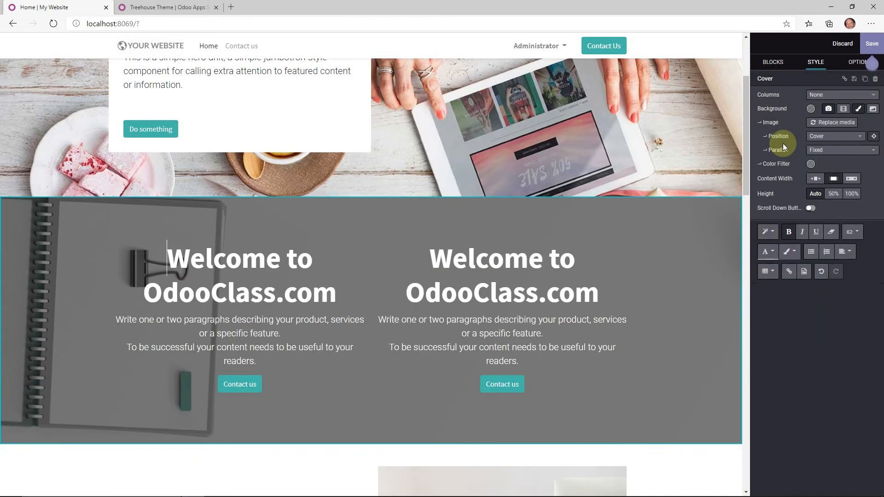
{"action": "left_click", "coordinate": [335, 322]}
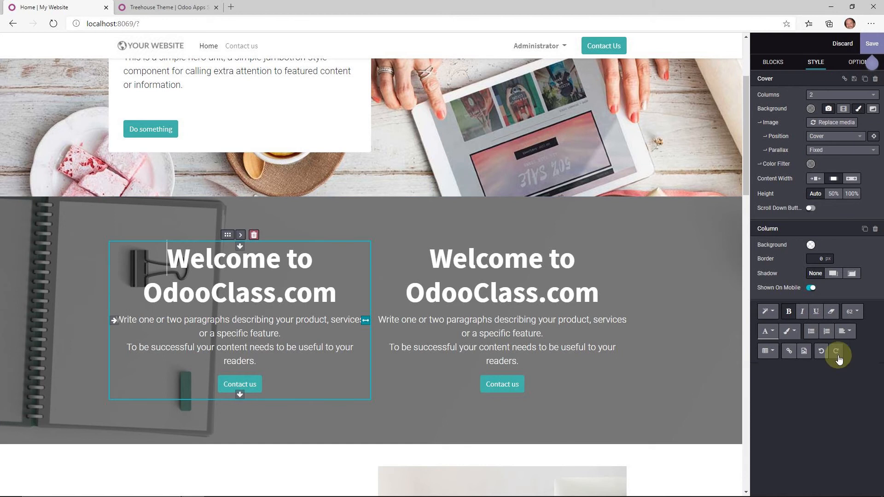
{"action": "left_click", "coordinate": [410, 410]}
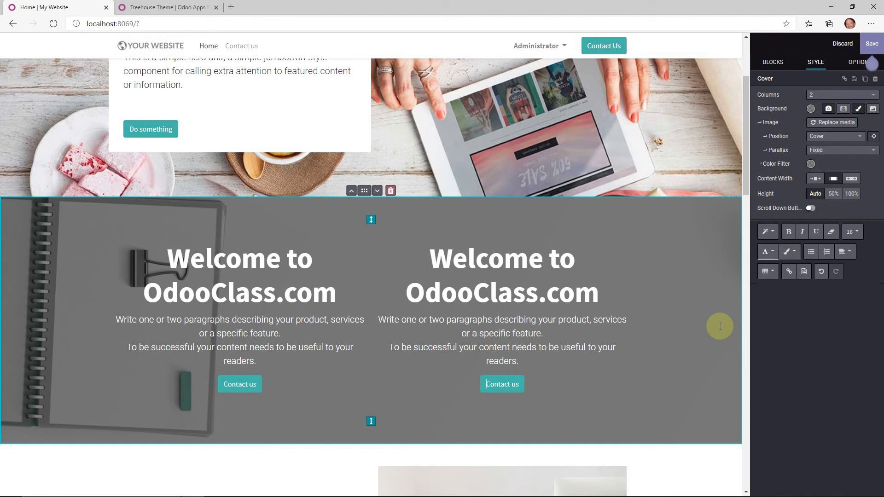
{"action": "left_click", "coordinate": [548, 347]}
{"action": "scroll", "coordinate": [537, 340], "scroll_direction": "up", "scroll_amount": 3}
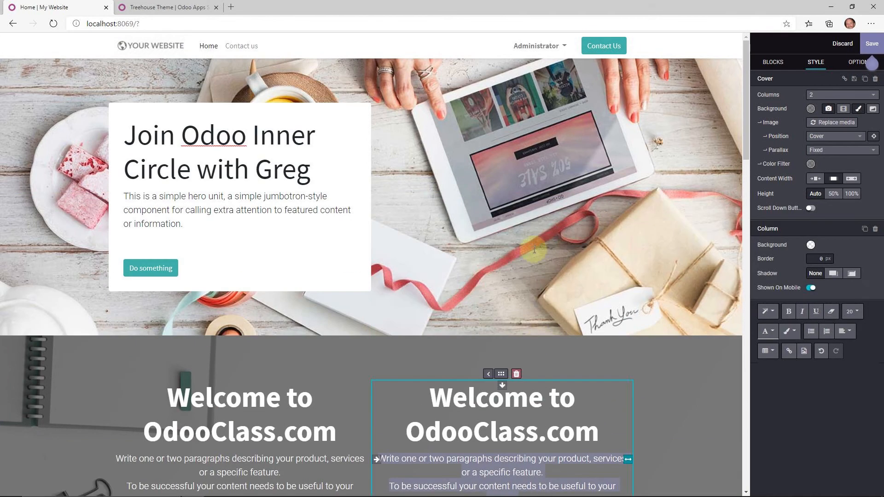
- Insert a customer quotes carousel below the hero and add a star rating inside its quote card
{"action": "left_click", "coordinate": [773, 62]}
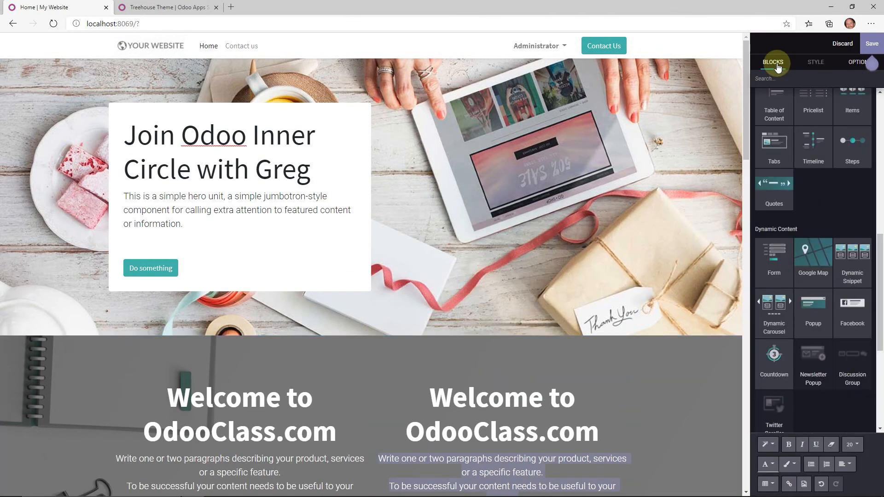
{"action": "left_click_drag", "start_coordinate": [774, 184], "coordinate": [475, 331]}
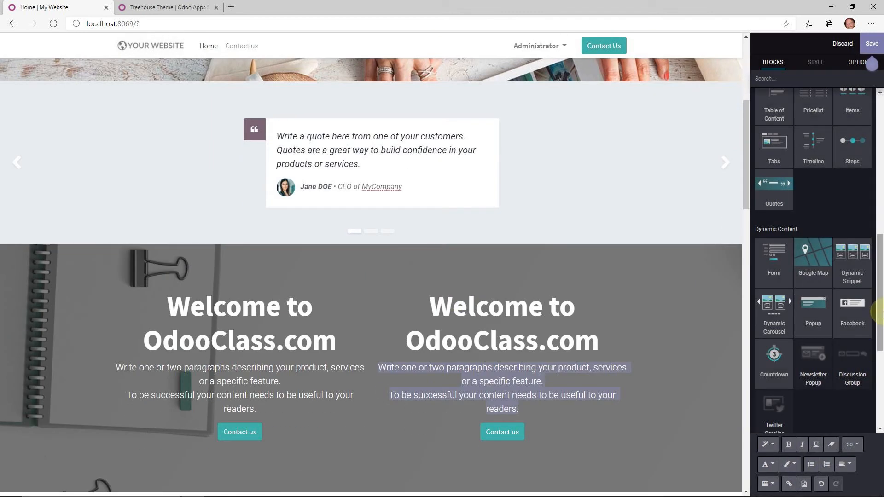
{"action": "left_click_drag", "start_coordinate": [875, 317], "coordinate": [876, 424]}
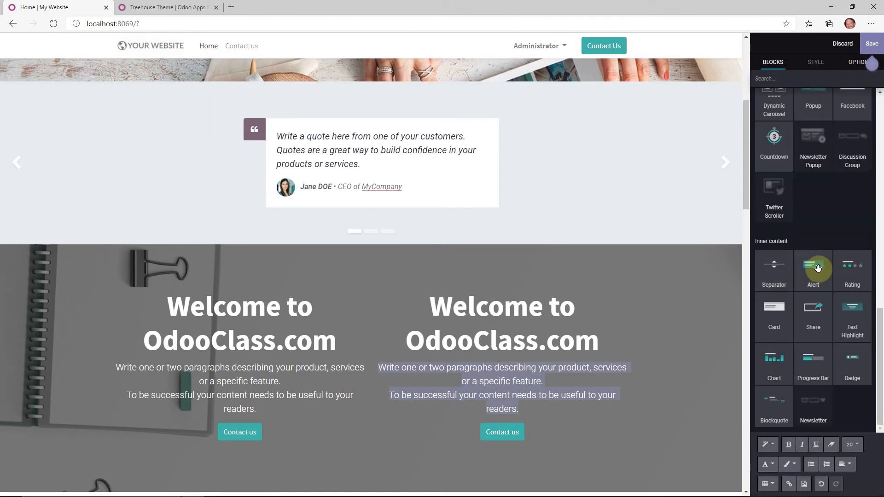
{"action": "left_click_drag", "start_coordinate": [853, 284], "coordinate": [384, 189]}
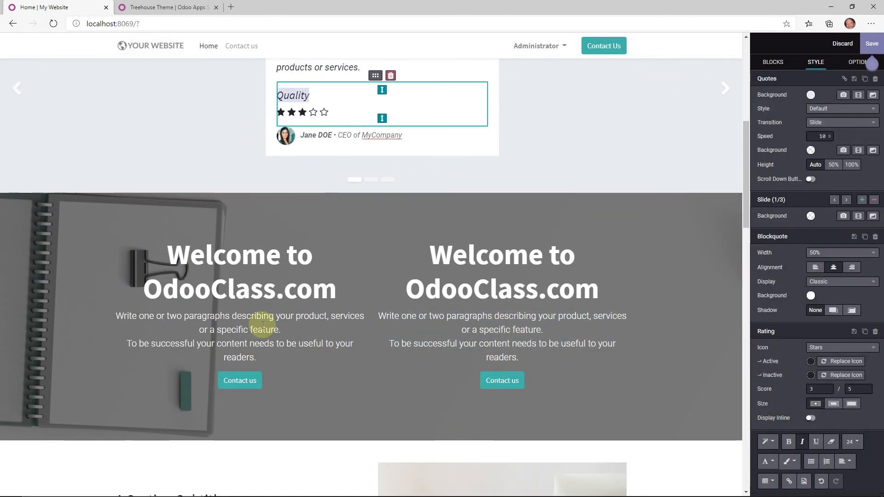
{"action": "left_click", "coordinate": [446, 128]}
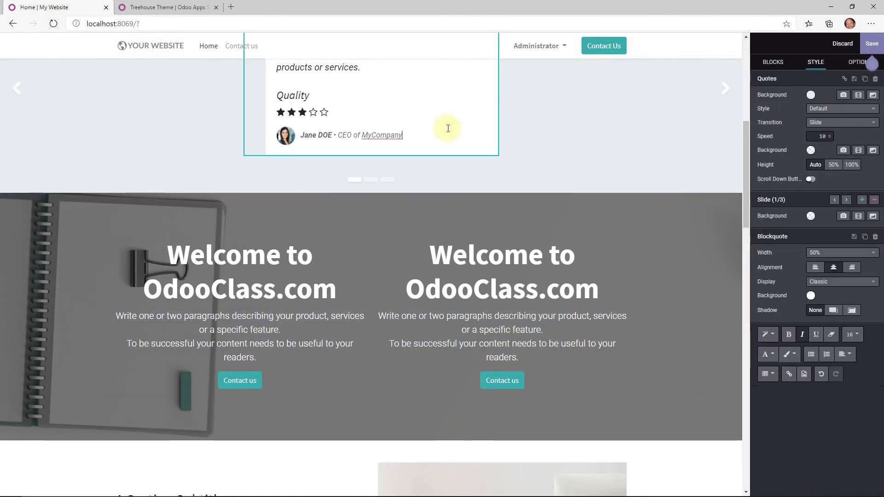
- Finish the quote's Quality line and select the right Welcome column for styling
{"action": "scroll", "coordinate": [566, 269], "scroll_direction": "up", "scroll_amount": 8}
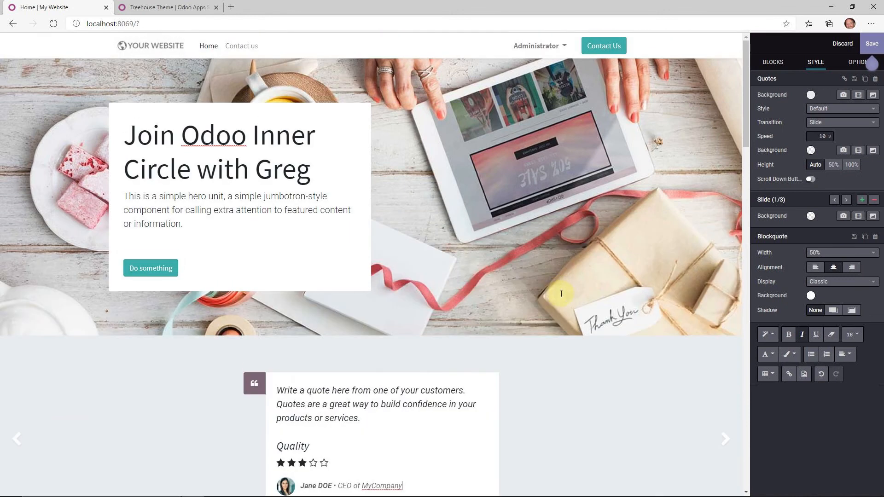
{"action": "scroll", "coordinate": [529, 322], "scroll_direction": "down", "scroll_amount": 1}
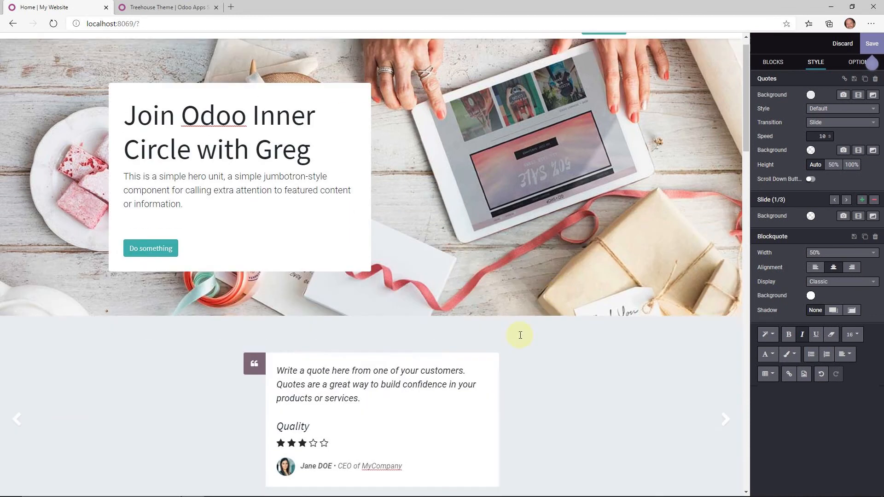
{"action": "left_click", "coordinate": [452, 405]}
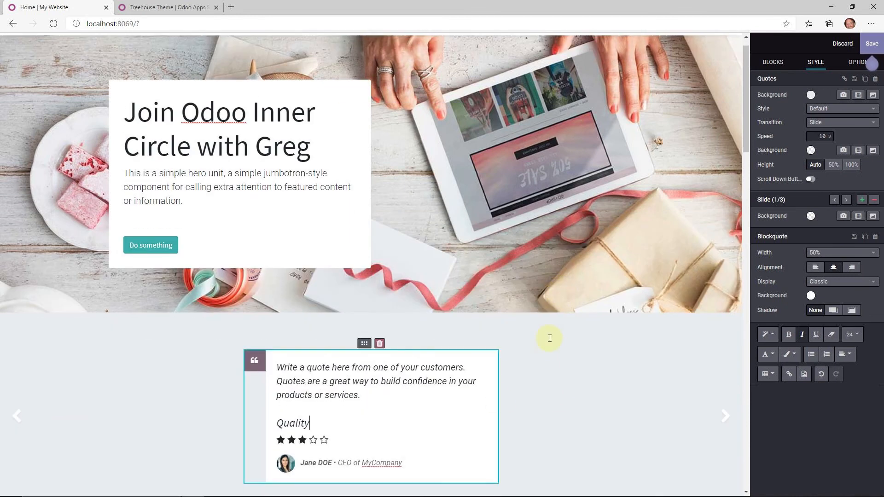
{"action": "scroll", "coordinate": [332, 291], "scroll_direction": "up", "scroll_amount": 1}
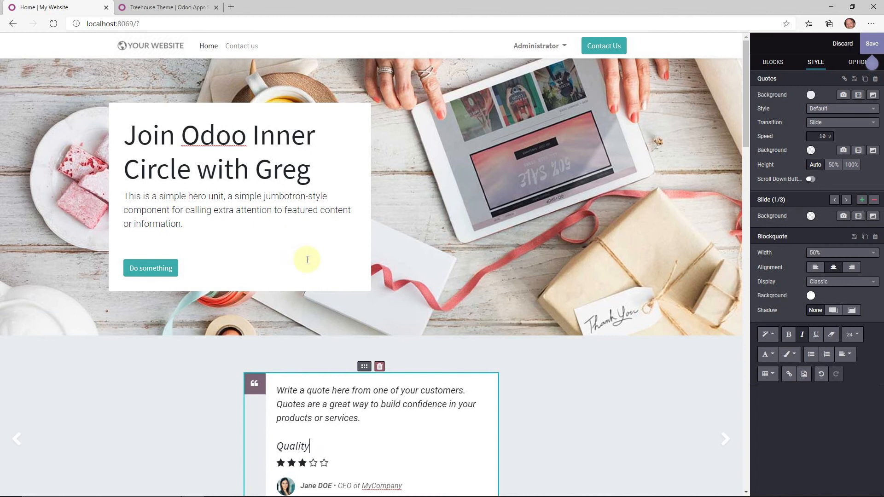
{"action": "scroll", "coordinate": [307, 260], "scroll_direction": "down", "scroll_amount": 7}
{"action": "left_click", "coordinate": [442, 340]}
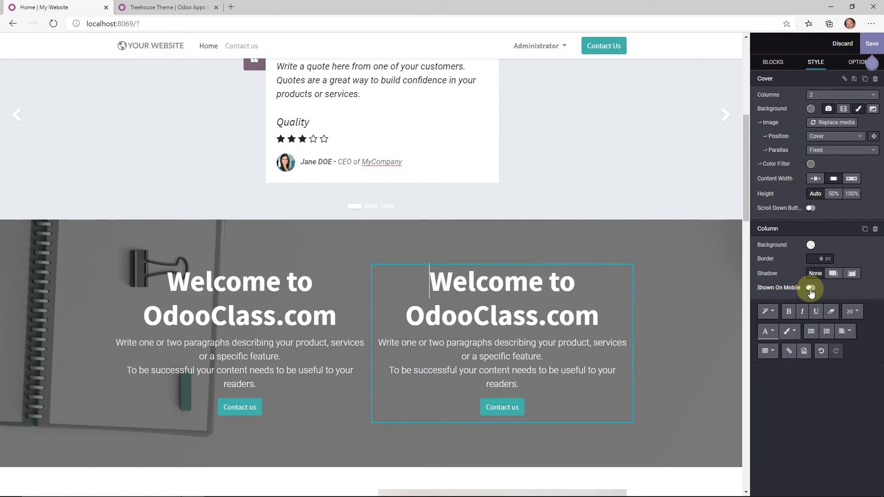
- Turn on Shown On Mobile for the right Welcome column and save the homepage
{"action": "left_click", "coordinate": [811, 289]}
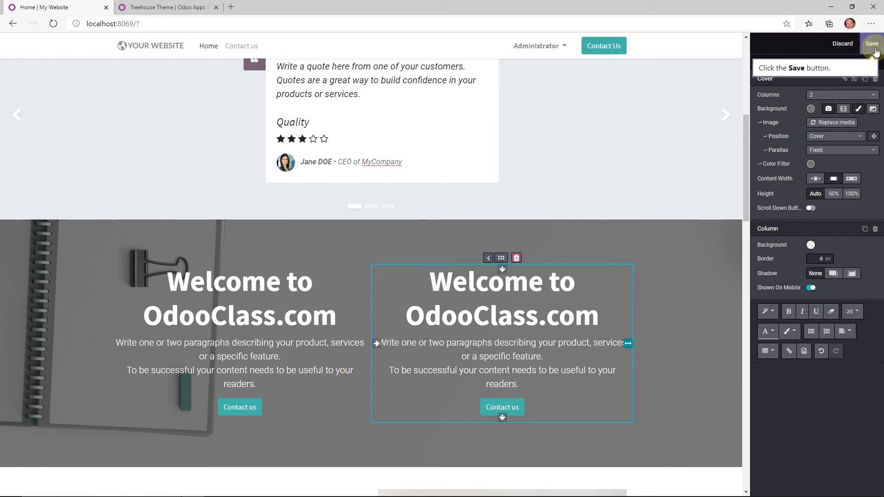
{"action": "left_click", "coordinate": [875, 49]}
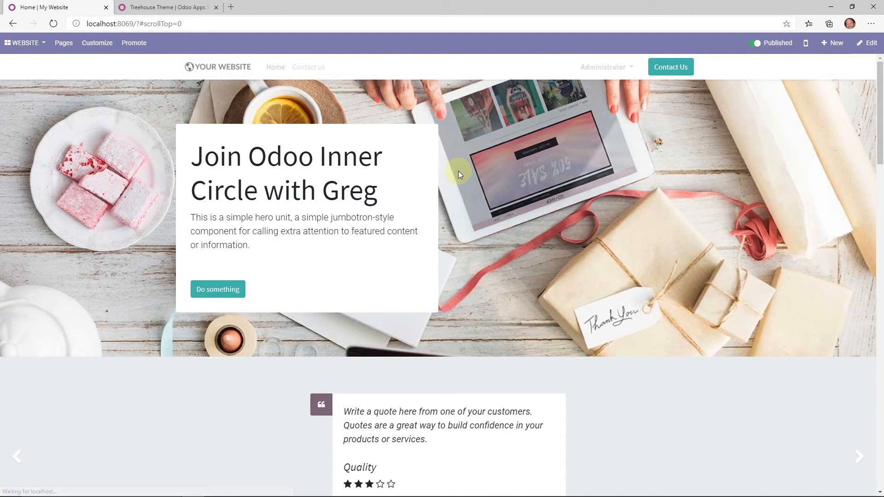
{"action": "scroll", "coordinate": [577, 253], "scroll_direction": "down", "scroll_amount": 5}
{"action": "scroll", "coordinate": [576, 242], "scroll_direction": "down", "scroll_amount": 4}
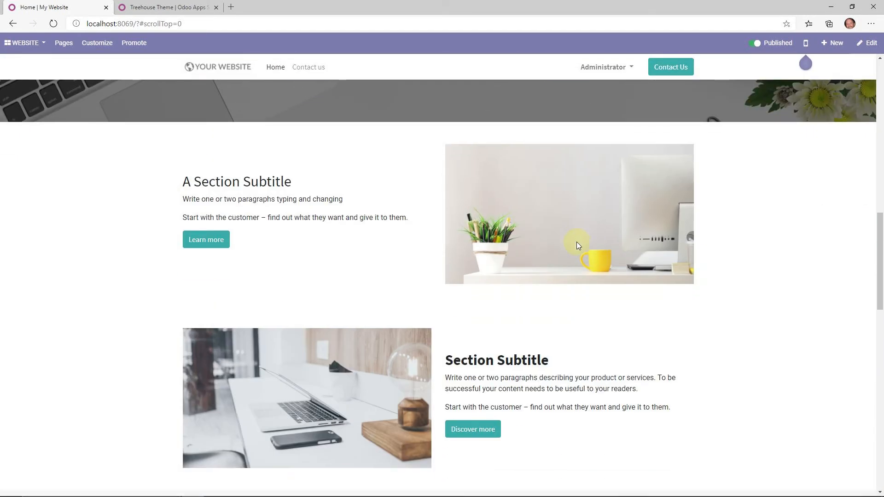
{"action": "scroll", "coordinate": [571, 236], "scroll_direction": "up", "scroll_amount": 11}
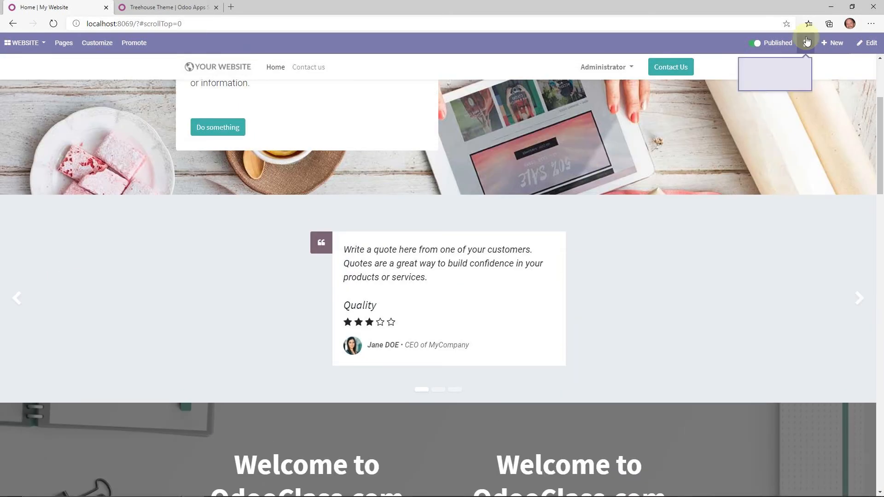
- Review the homepage in the mobile preview, then close it
{"action": "left_click", "coordinate": [805, 42]}
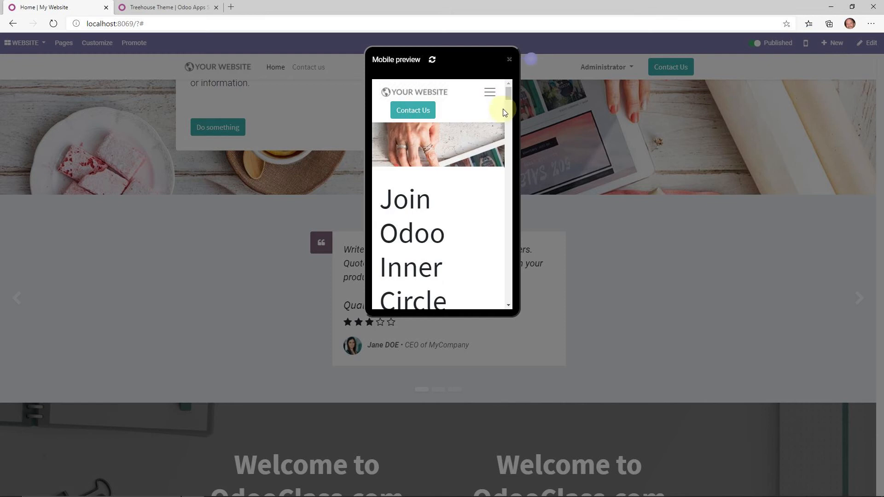
{"action": "left_click_drag", "start_coordinate": [509, 98], "coordinate": [430, 184]}
{"action": "left_click_drag", "start_coordinate": [405, 149], "coordinate": [500, 215]}
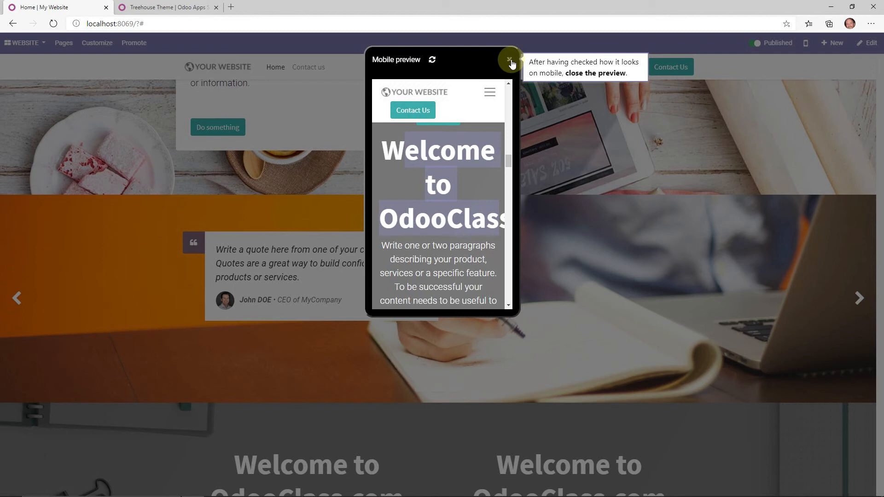
{"action": "left_click", "coordinate": [510, 59]}
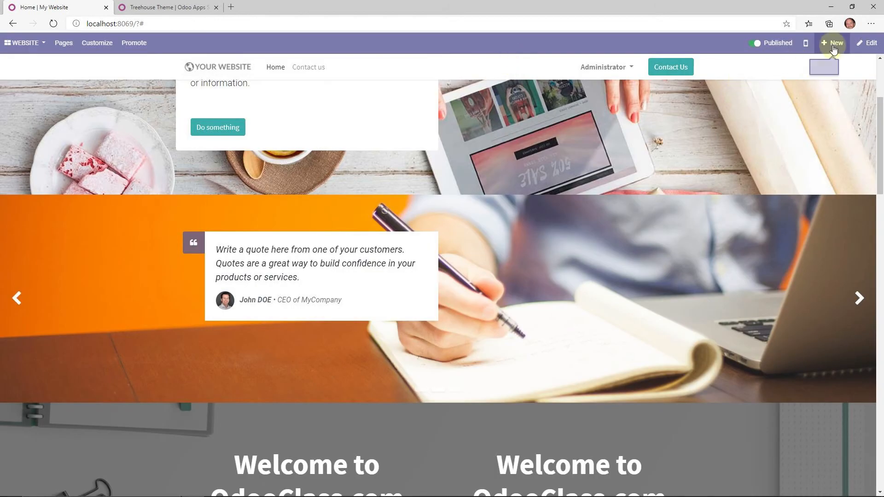
- Make both Welcome to OdooClass.com headings Header 2
{"action": "scroll", "coordinate": [571, 325], "scroll_direction": "up", "scroll_amount": 4}
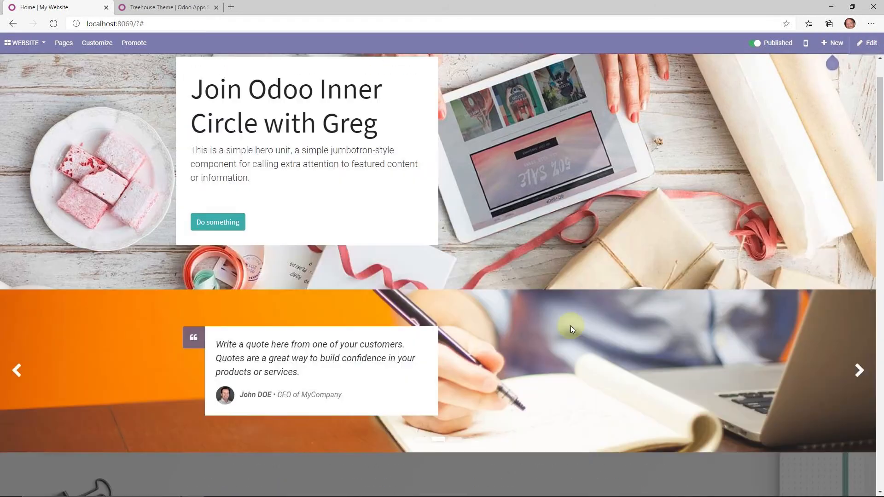
{"action": "scroll", "coordinate": [385, 276], "scroll_direction": "down", "scroll_amount": 6}
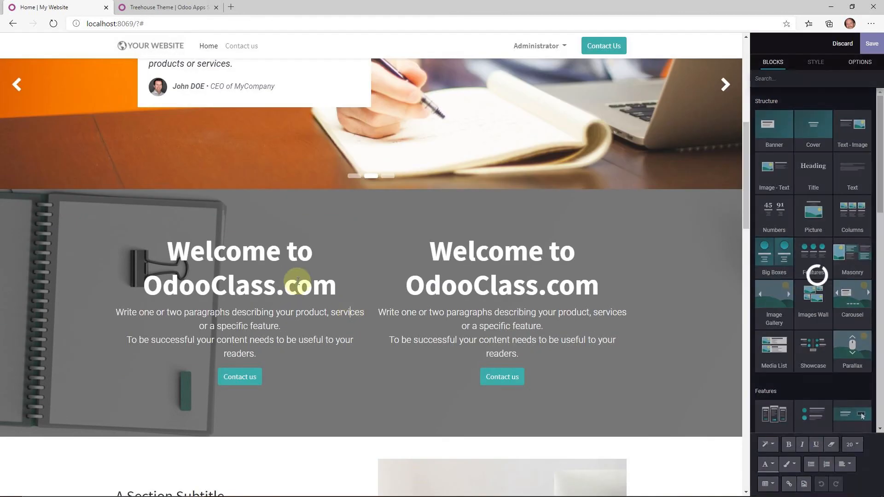
{"action": "left_click", "coordinate": [349, 286]}
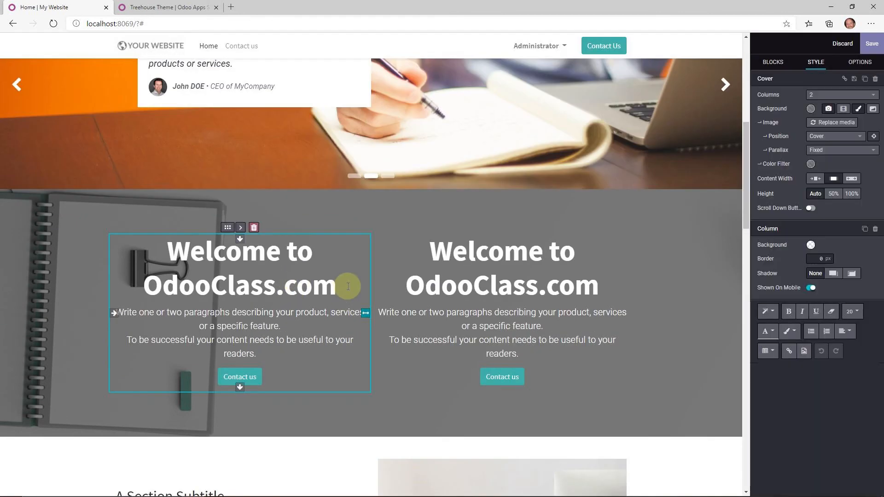
{"action": "left_click_drag", "start_coordinate": [349, 285], "coordinate": [218, 260]}
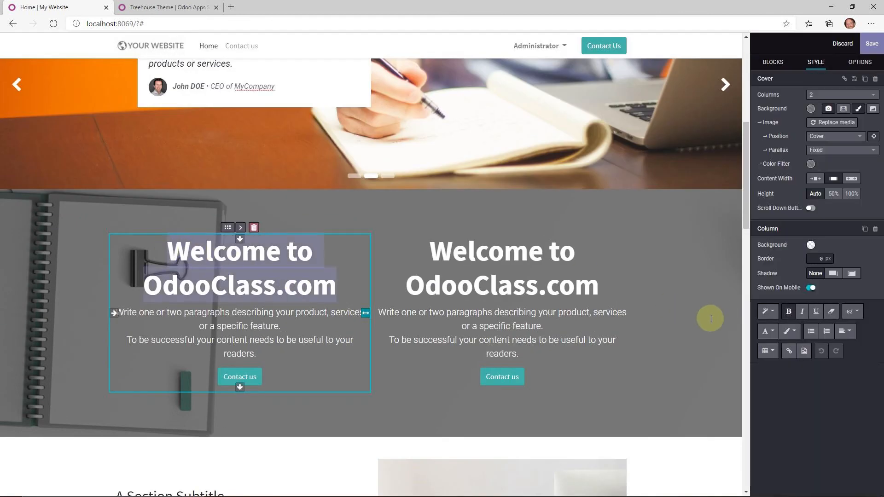
{"action": "left_click", "coordinate": [773, 312]}
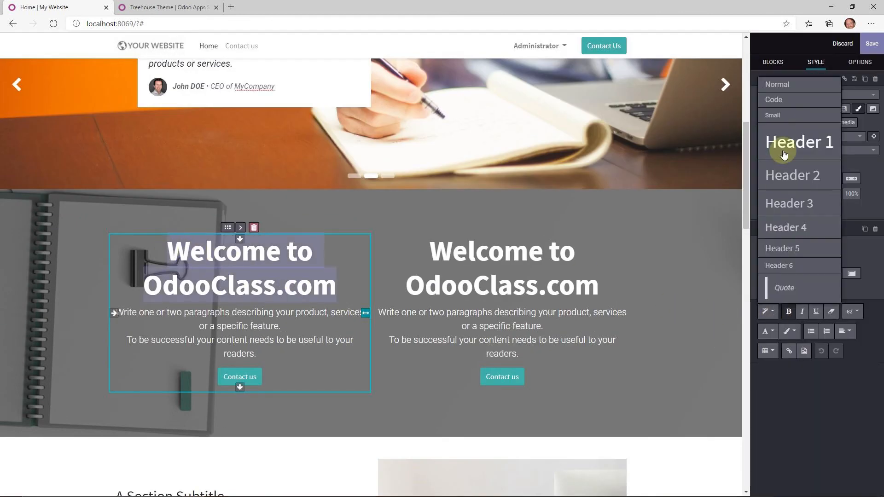
{"action": "left_click", "coordinate": [790, 179]}
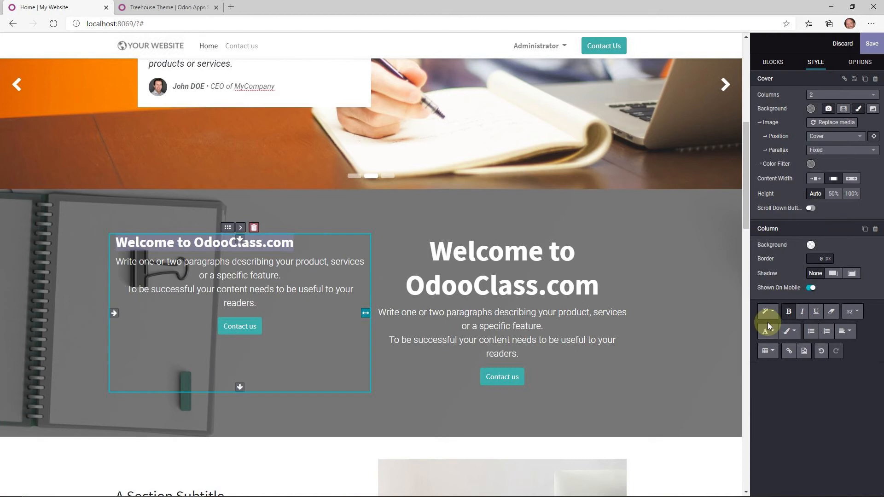
{"action": "left_click", "coordinate": [529, 256]}
{"action": "left_click_drag", "start_coordinate": [601, 290], "coordinate": [420, 248]}
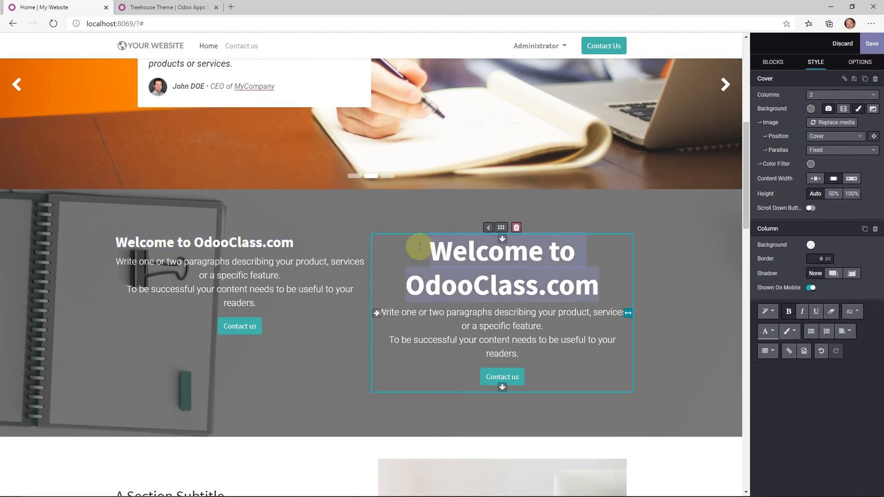
{"action": "left_click", "coordinate": [768, 311]}
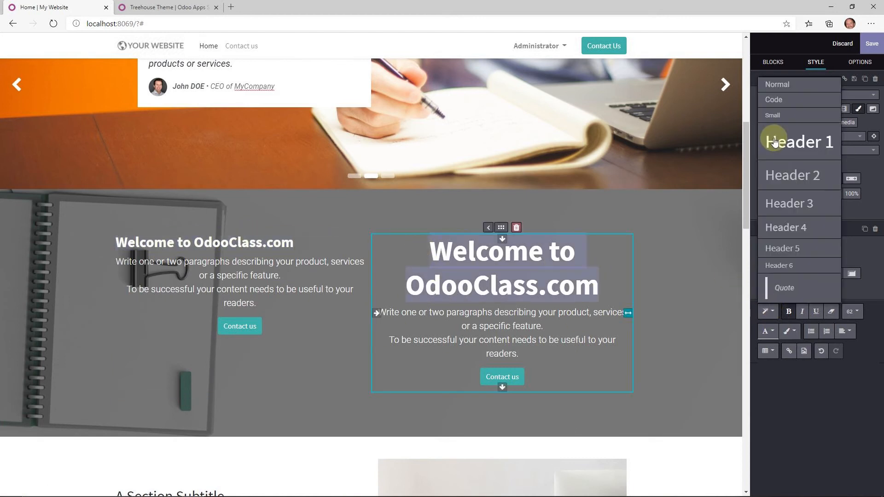
{"action": "left_click", "coordinate": [802, 178]}
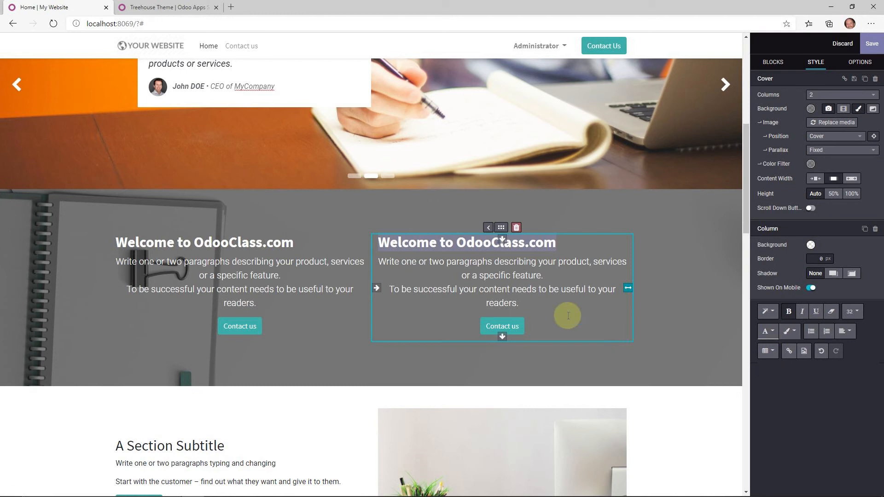
- Set the right column's paragraph to font size 14 with a light text colour
{"action": "left_click", "coordinate": [607, 290]}
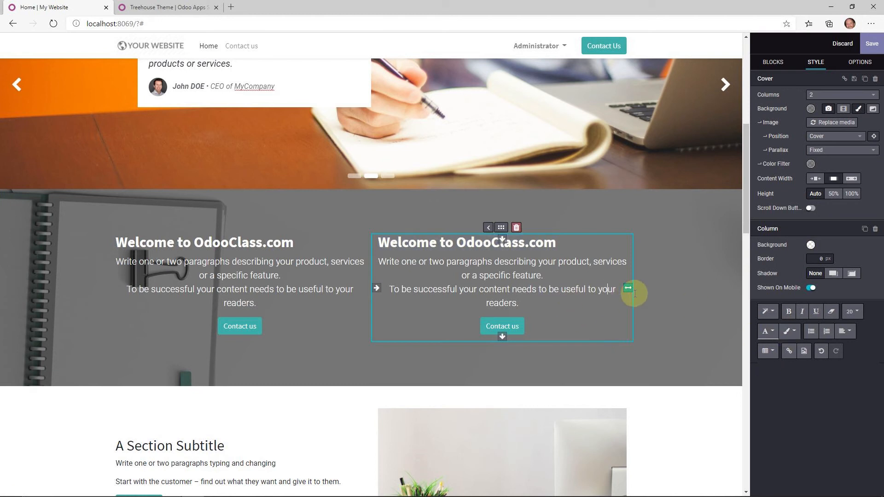
{"action": "left_click", "coordinate": [519, 304]}
{"action": "left_click_drag", "start_coordinate": [503, 295], "coordinate": [378, 263]}
{"action": "left_click", "coordinate": [853, 311]}
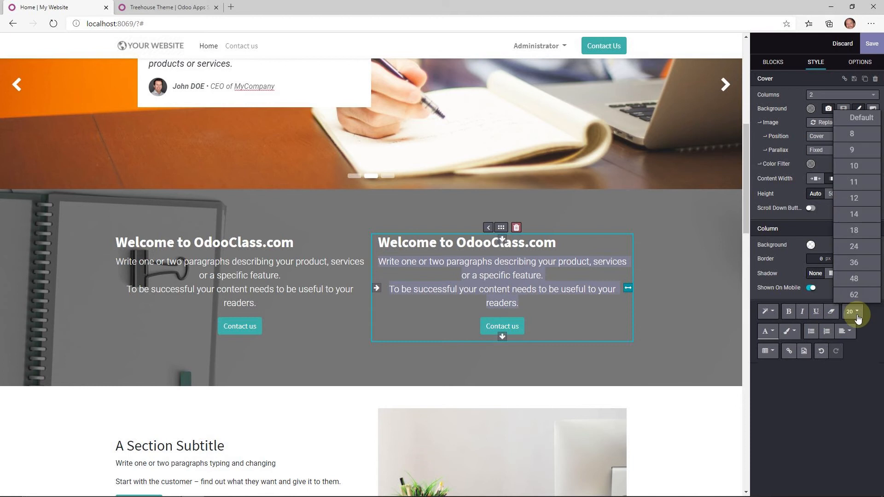
{"action": "left_click", "coordinate": [859, 214]}
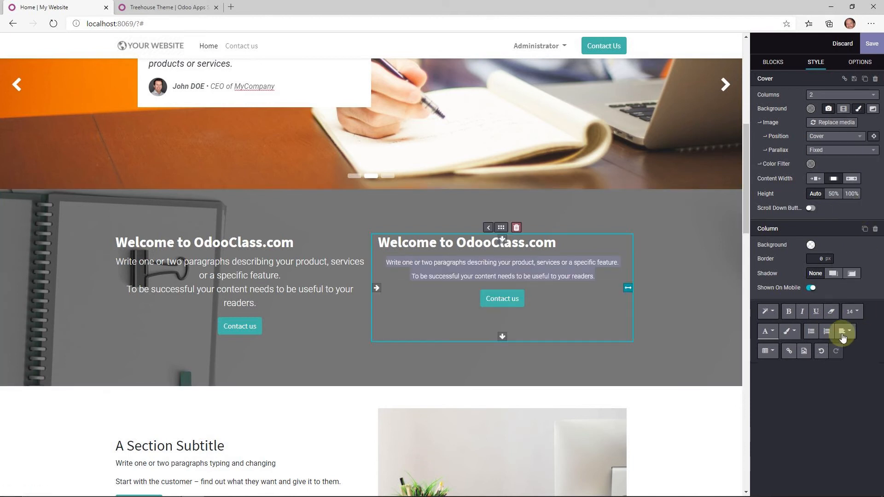
{"action": "left_click", "coordinate": [772, 331]}
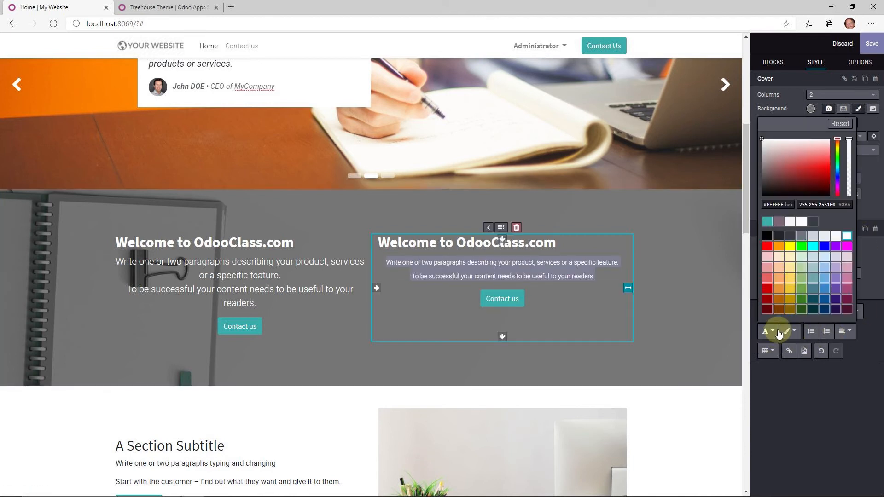
{"action": "left_click", "coordinate": [824, 236]}
{"action": "left_click", "coordinate": [584, 309]}
{"action": "left_click", "coordinate": [493, 293]}
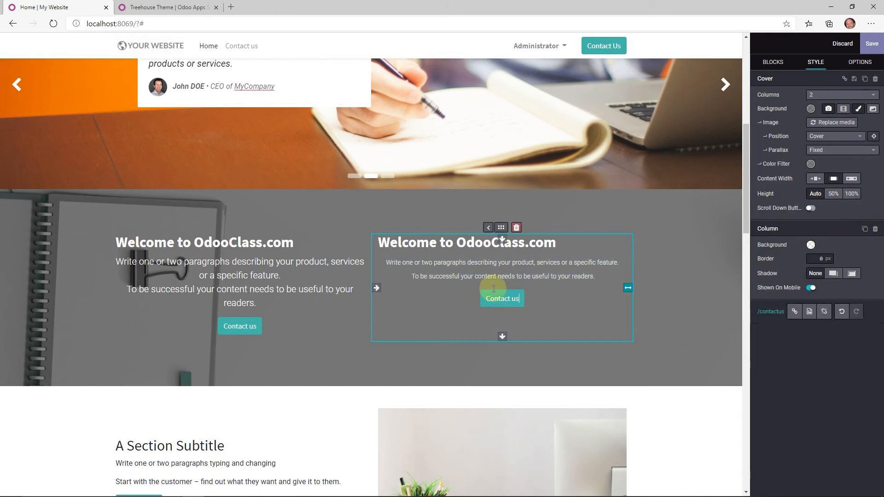
{"action": "scroll", "coordinate": [549, 257], "scroll_direction": "up", "scroll_amount": 8}
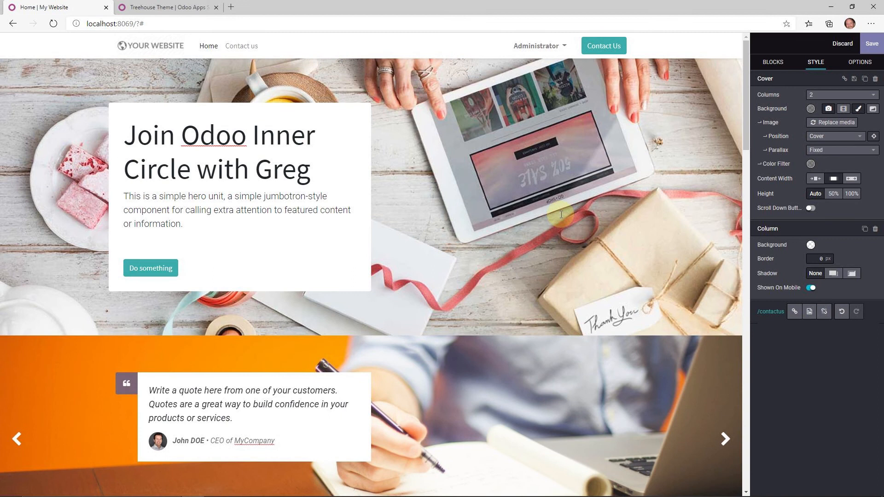
- Save the homepage, then create a new 'Sales Page' page with Add to menu switched off
{"action": "left_click", "coordinate": [873, 44]}
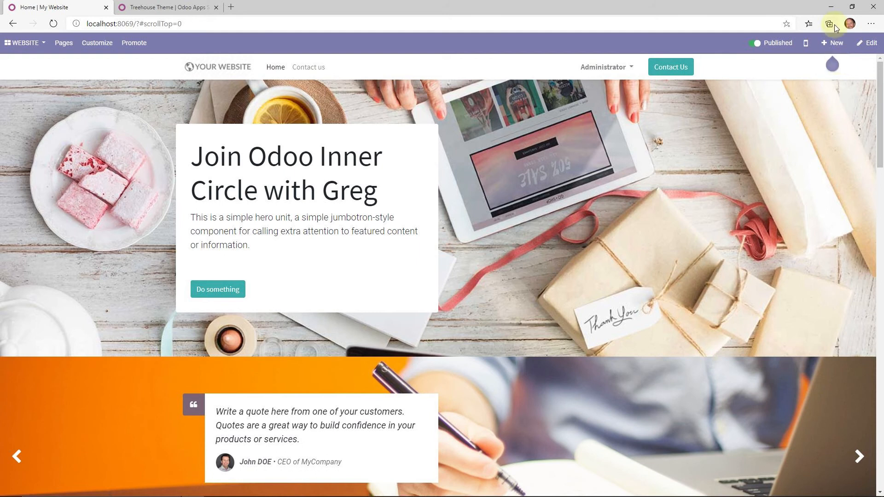
{"action": "left_click", "coordinate": [833, 43]}
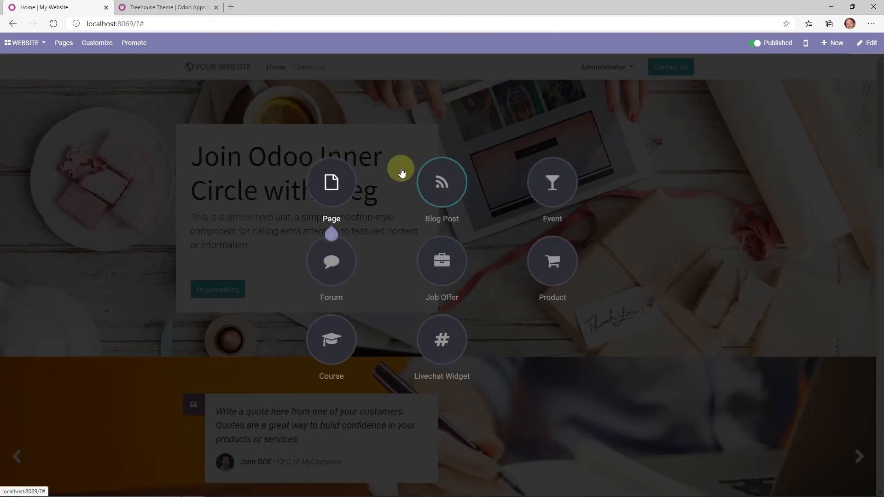
{"action": "left_click", "coordinate": [339, 183]}
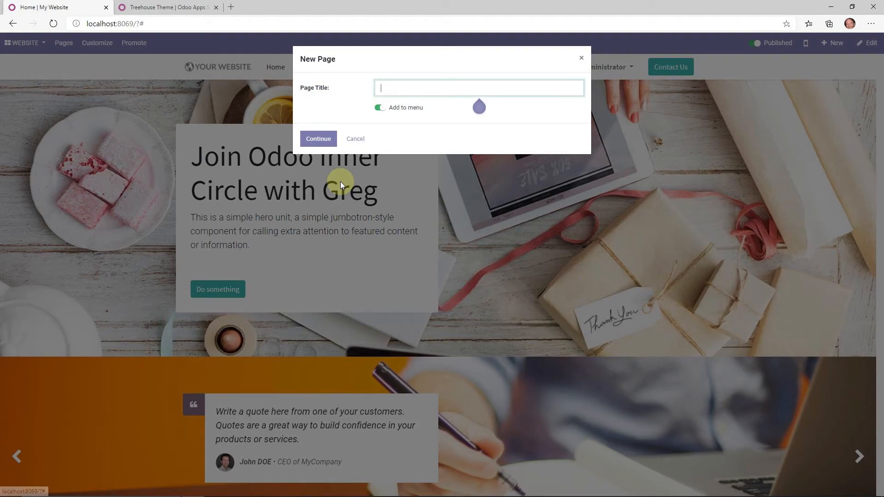
{"action": "type", "text": "Sales Page"}
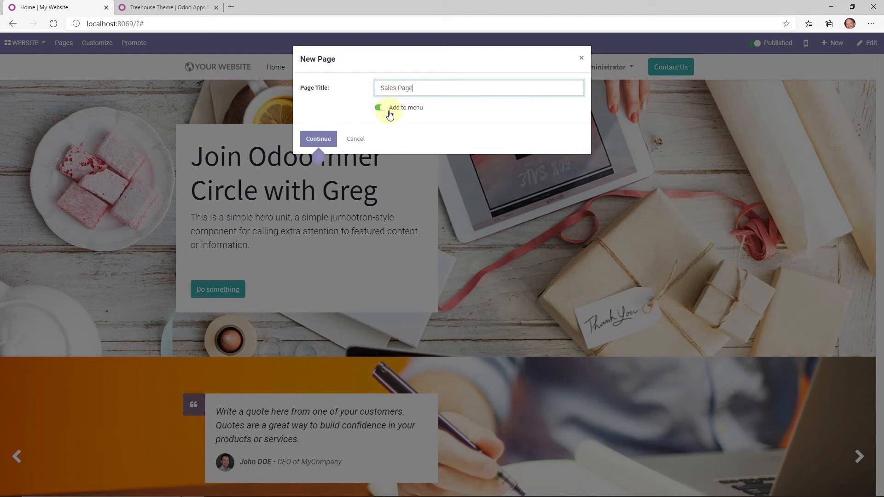
{"action": "left_click", "coordinate": [390, 115]}
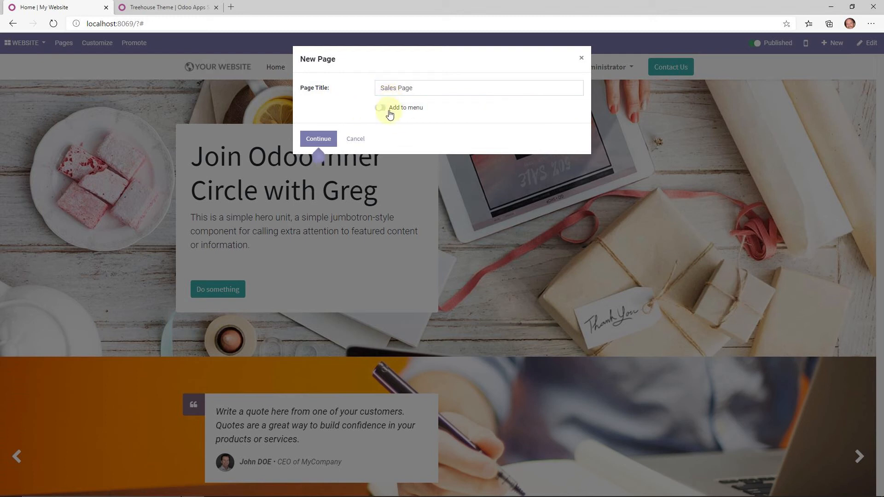
{"action": "left_click", "coordinate": [317, 139]}
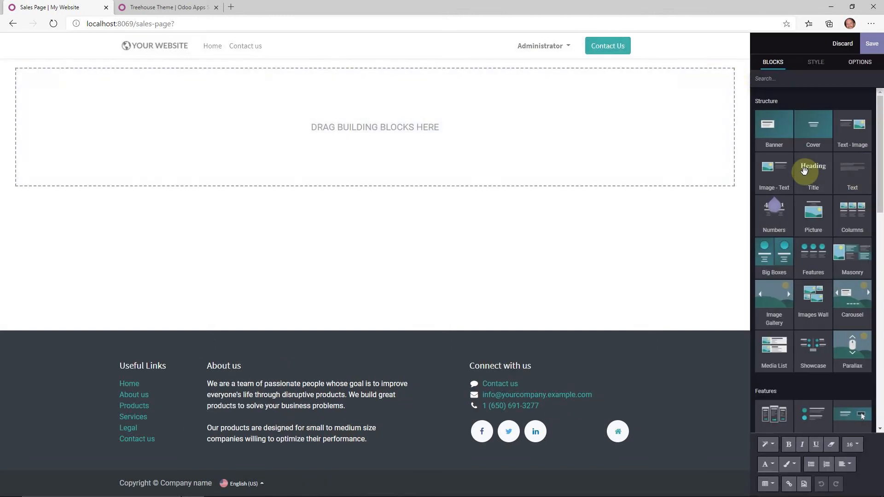
- Add a 'Sales Page' title block with a Beginner/Professional/Expert pricing comparison table beneath it
{"action": "left_click_drag", "start_coordinate": [806, 170], "coordinate": [296, 89]}
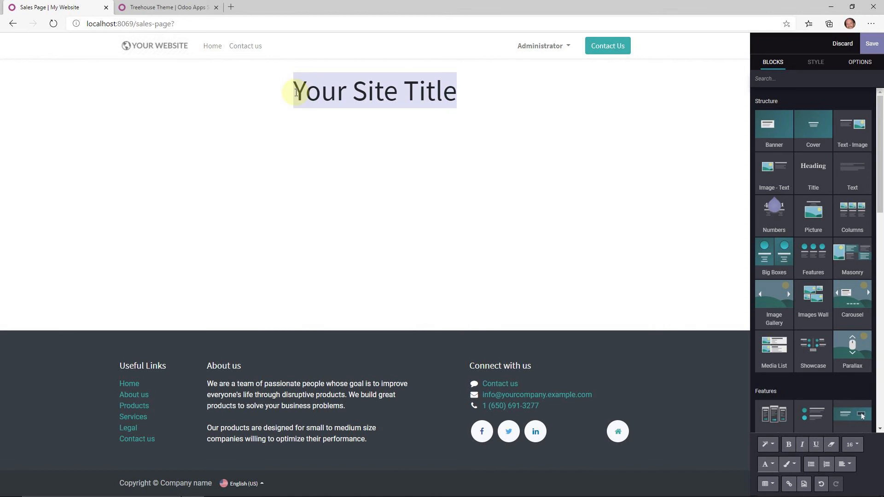
{"action": "type", "text": "Sales Page"}
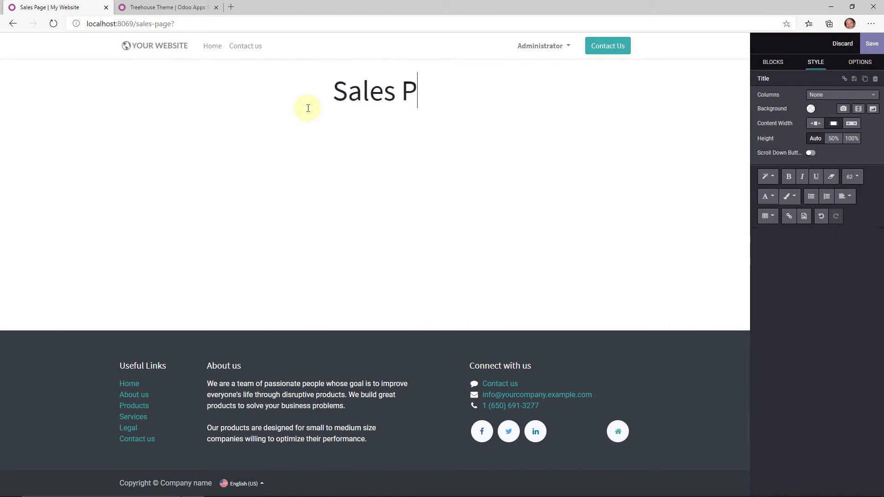
{"action": "left_click", "coordinate": [547, 220]}
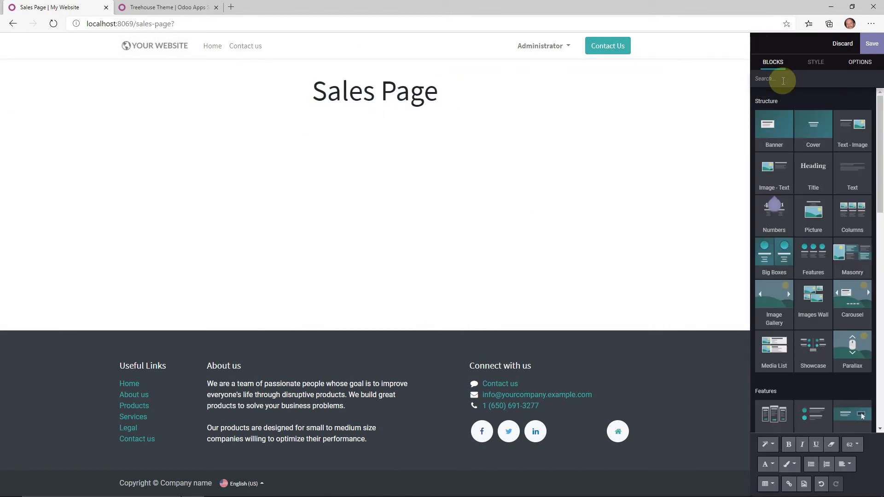
{"action": "scroll", "coordinate": [811, 237], "scroll_direction": "down", "scroll_amount": 5}
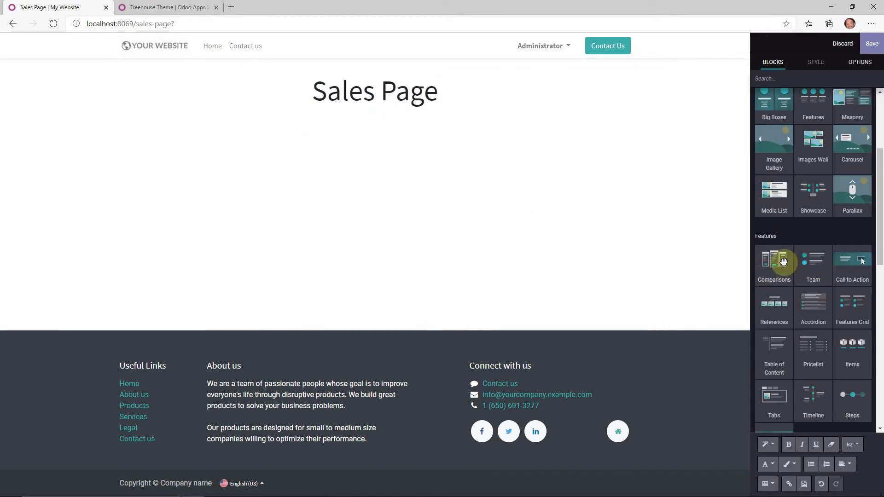
{"action": "left_click_drag", "start_coordinate": [778, 259], "coordinate": [474, 131]}
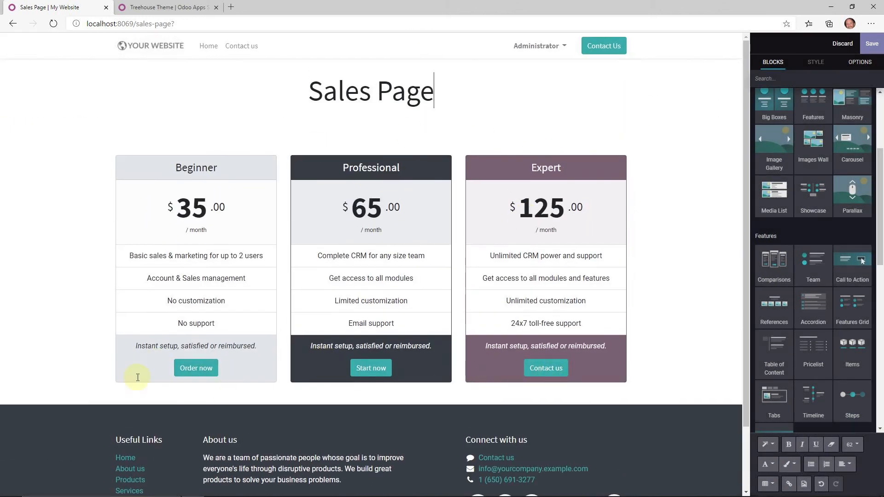
{"action": "left_click", "coordinate": [524, 91]}
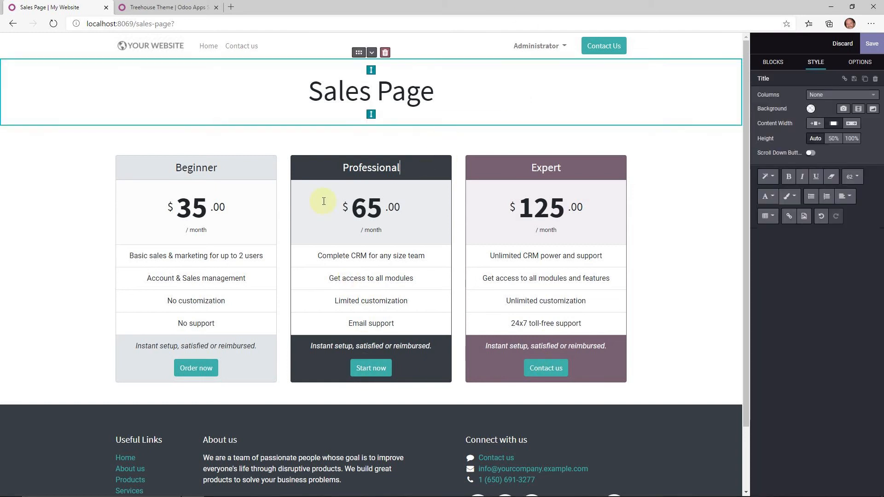
{"action": "left_click", "coordinate": [322, 199]}
{"action": "left_click", "coordinate": [520, 107]}
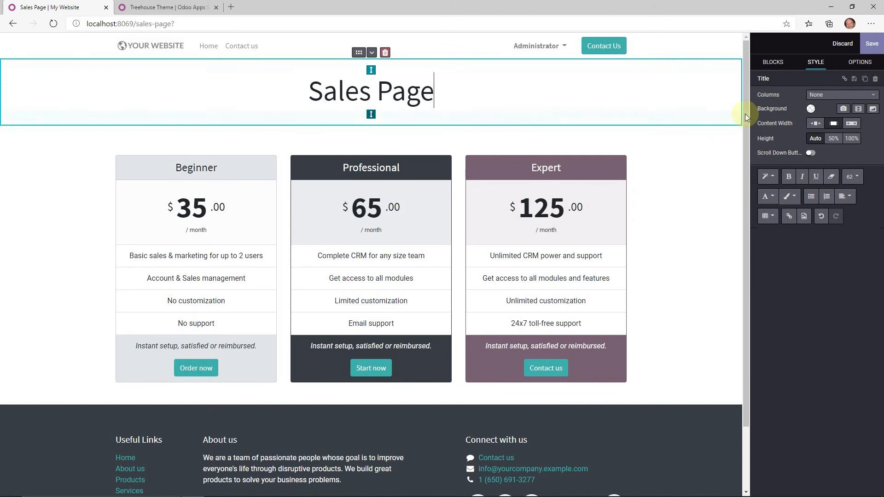
{"action": "left_click", "coordinate": [777, 62]}
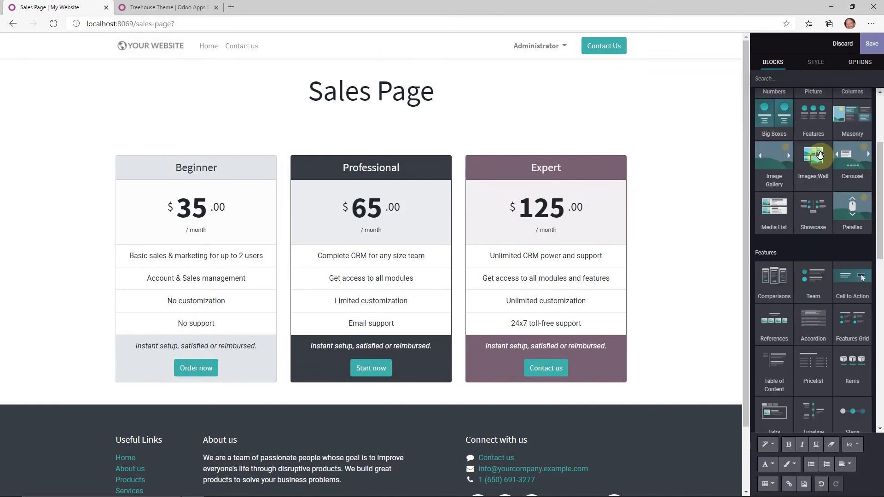
{"action": "scroll", "coordinate": [788, 235], "scroll_direction": "up", "scroll_amount": 3}
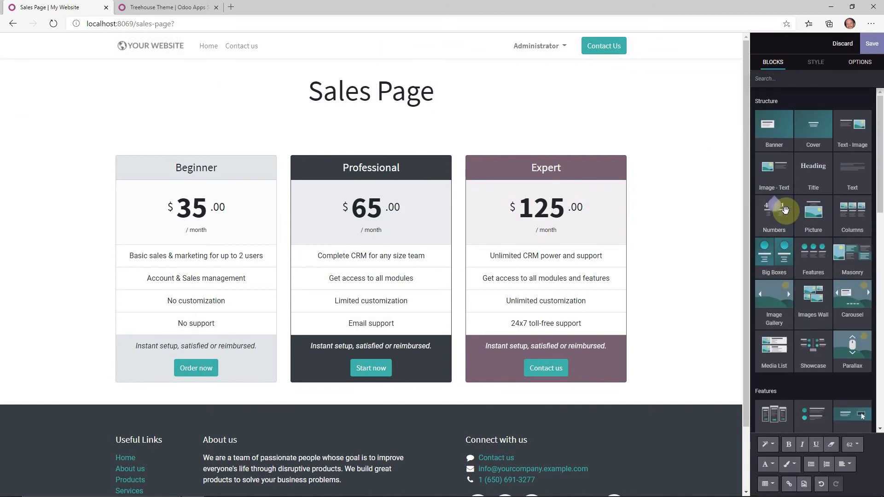
- Insert an Image - Text section under the title and open the media picker for its image
{"action": "left_click_drag", "start_coordinate": [778, 174], "coordinate": [296, 125]}
{"action": "scroll", "coordinate": [282, 167], "scroll_direction": "down", "scroll_amount": 2}
{"action": "left_click", "coordinate": [268, 131]}
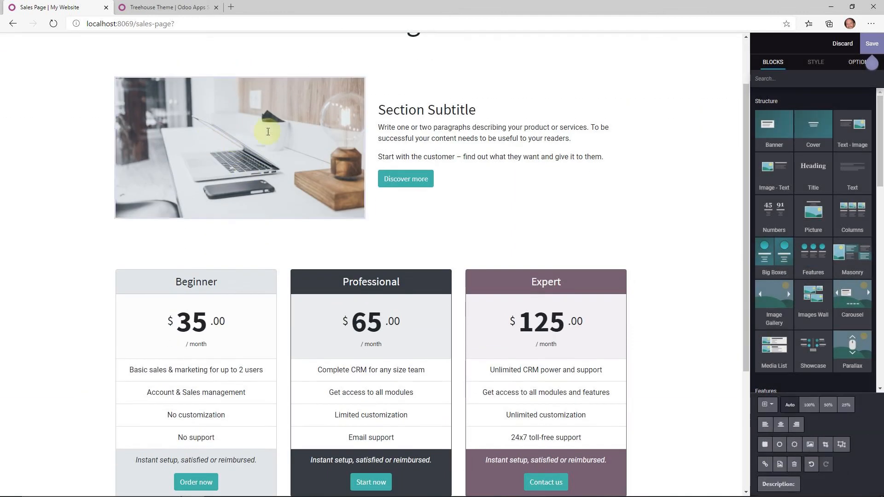
{"action": "scroll", "coordinate": [268, 138], "scroll_direction": "up", "scroll_amount": 2}
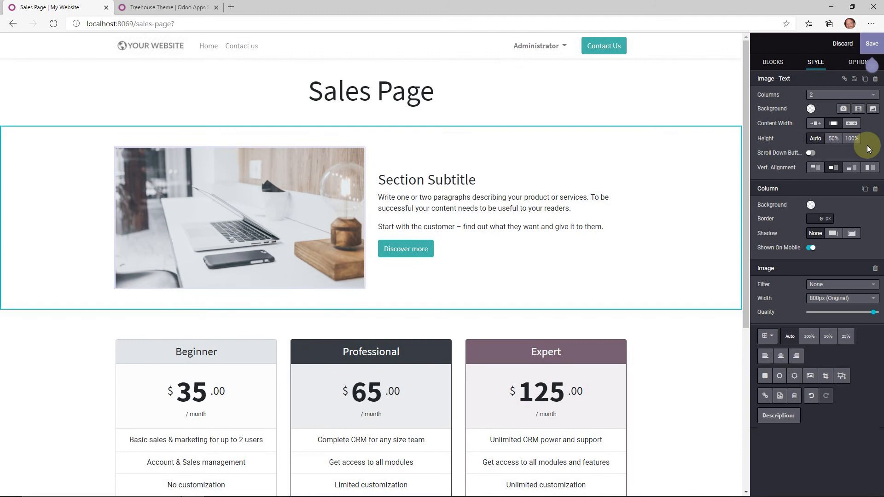
{"action": "double_click", "coordinate": [285, 205]}
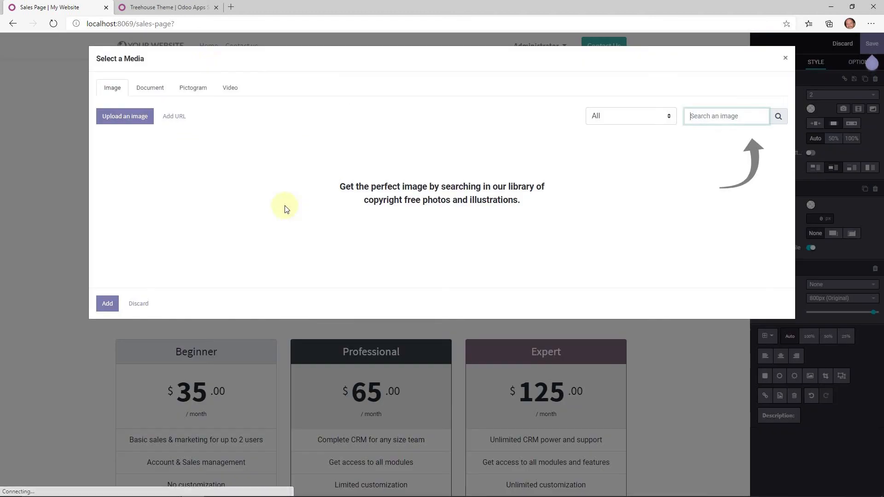
- Browse the media picker's Document, Pictogram and Video tabs, then return to Images
{"action": "left_click", "coordinate": [149, 92]}
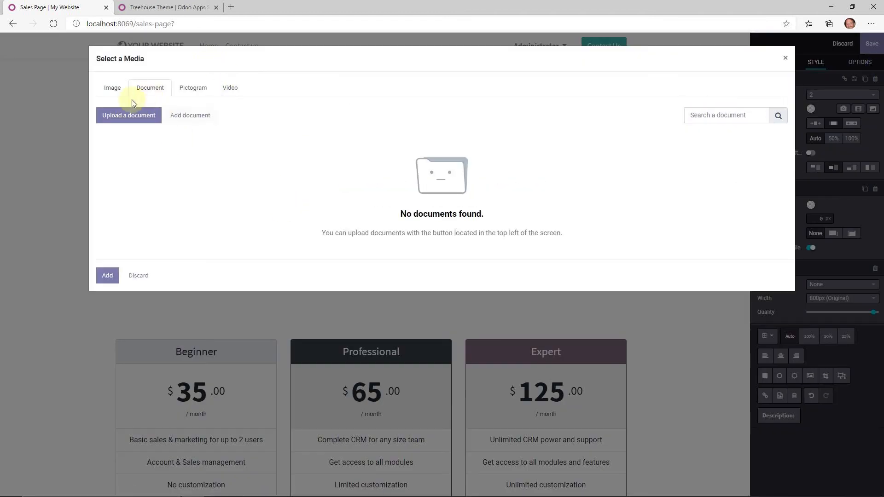
{"action": "left_click", "coordinate": [185, 90]}
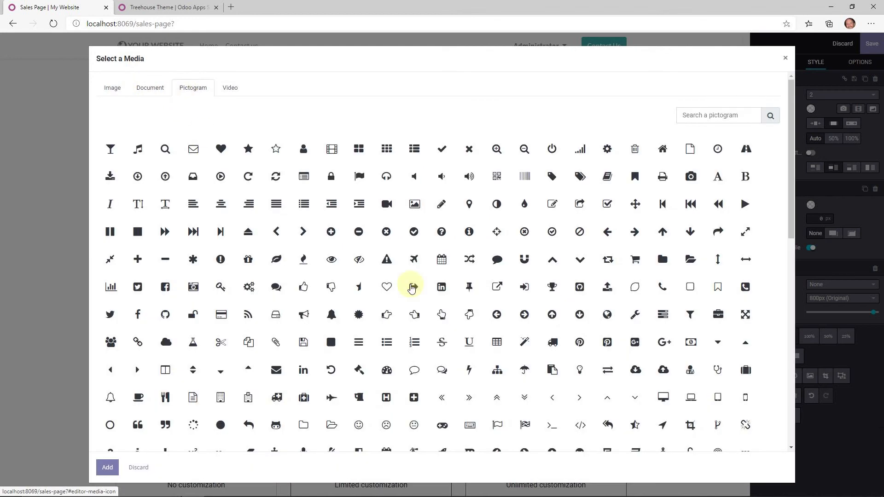
{"action": "left_click", "coordinate": [231, 90]}
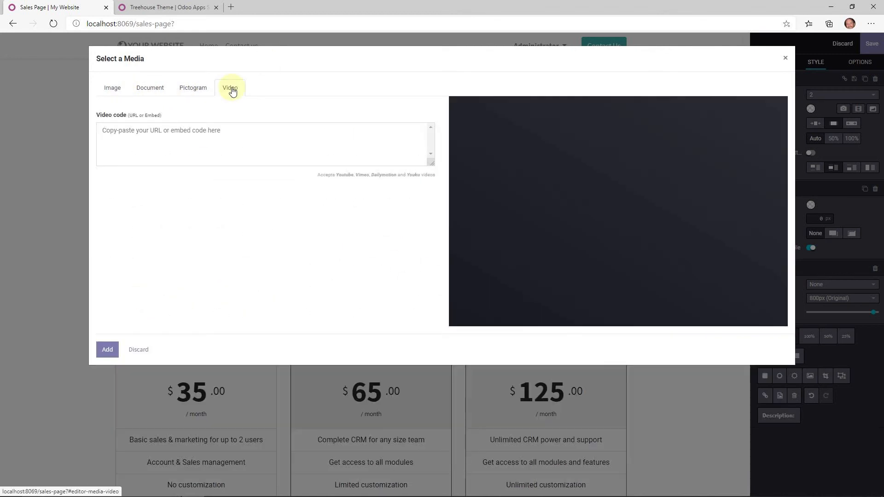
{"action": "left_click", "coordinate": [206, 140]}
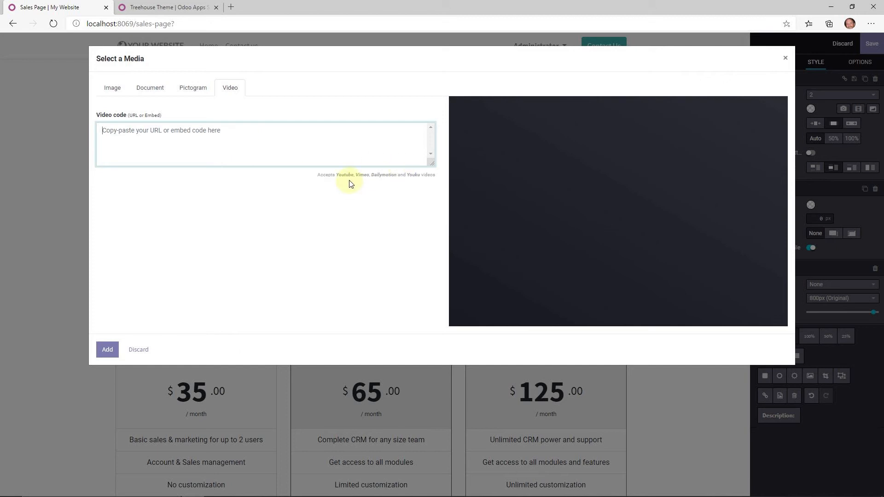
{"action": "left_click", "coordinate": [441, 181]}
{"action": "left_click", "coordinate": [154, 156]}
{"action": "left_click", "coordinate": [122, 90]}
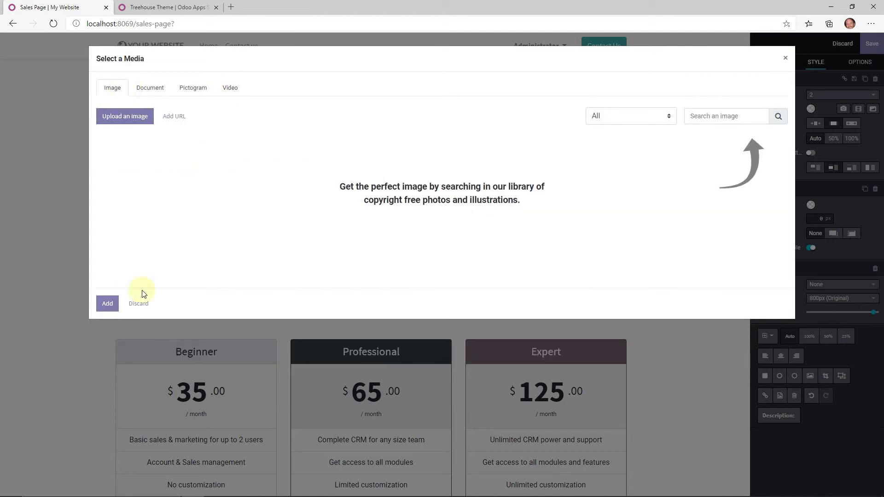
- Close the media picker keeping the original image, and save the Sales Page
{"action": "left_click", "coordinate": [786, 57]}
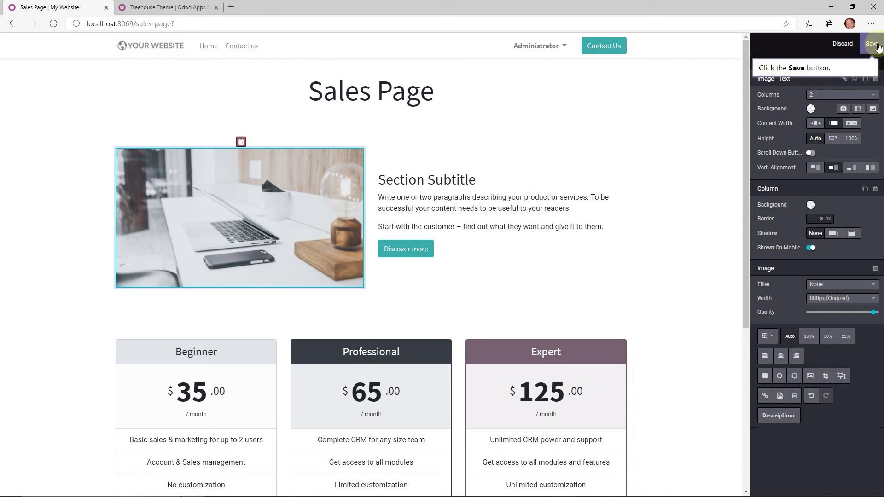
{"action": "left_click", "coordinate": [874, 44]}
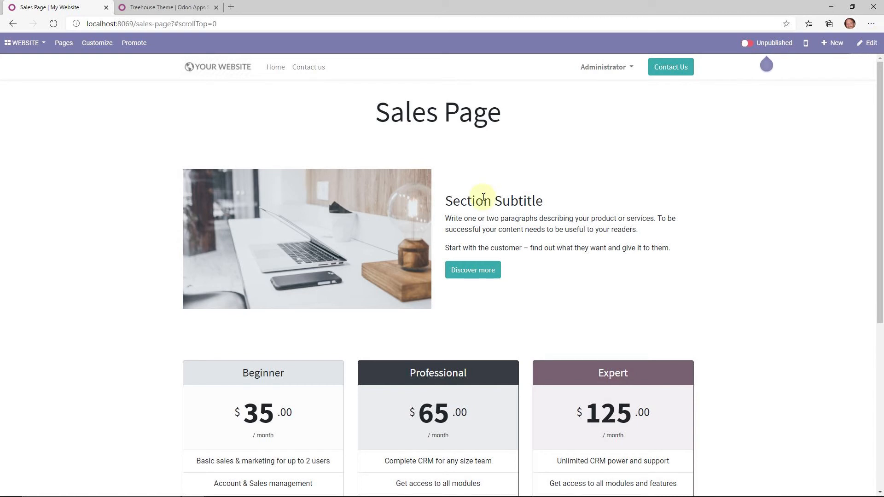
- Publish the Sales Page and navigate to the Home page
{"action": "left_click", "coordinate": [749, 45]}
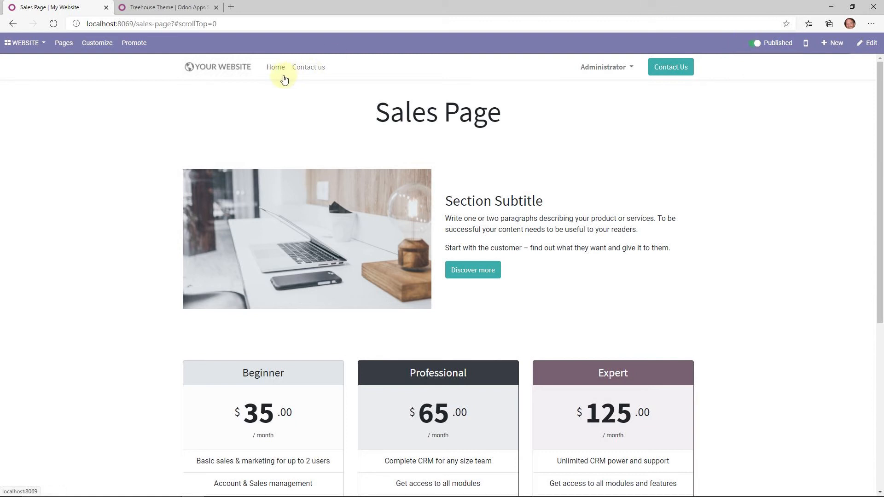
{"action": "left_click", "coordinate": [65, 44]}
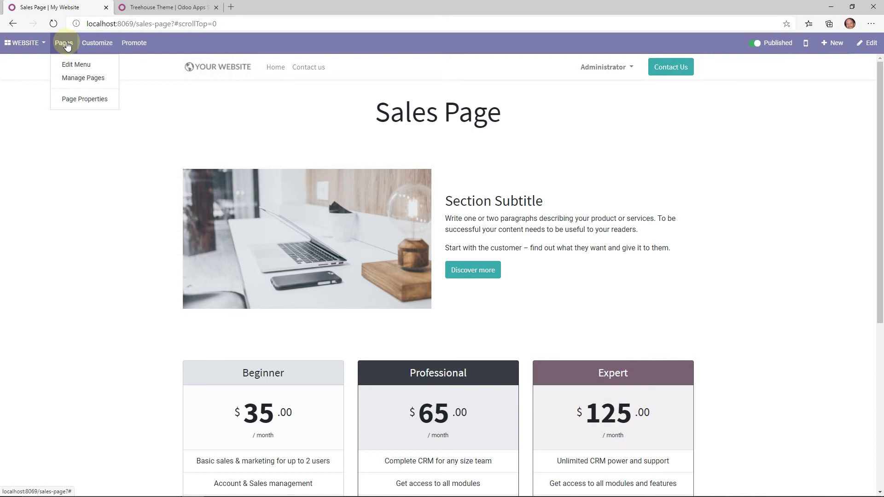
{"action": "left_click", "coordinate": [276, 67]}
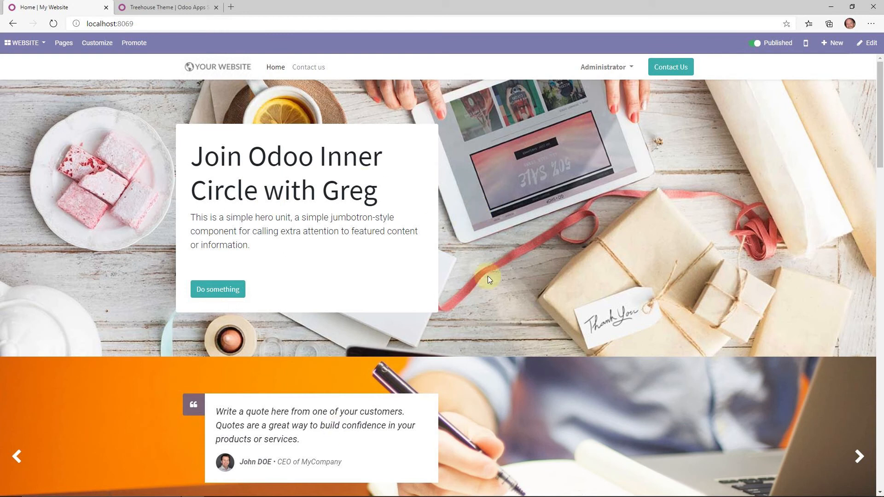
- Delete the homepage hero's placeholder paragraph and 'Do something' button
{"action": "left_click", "coordinate": [866, 48]}
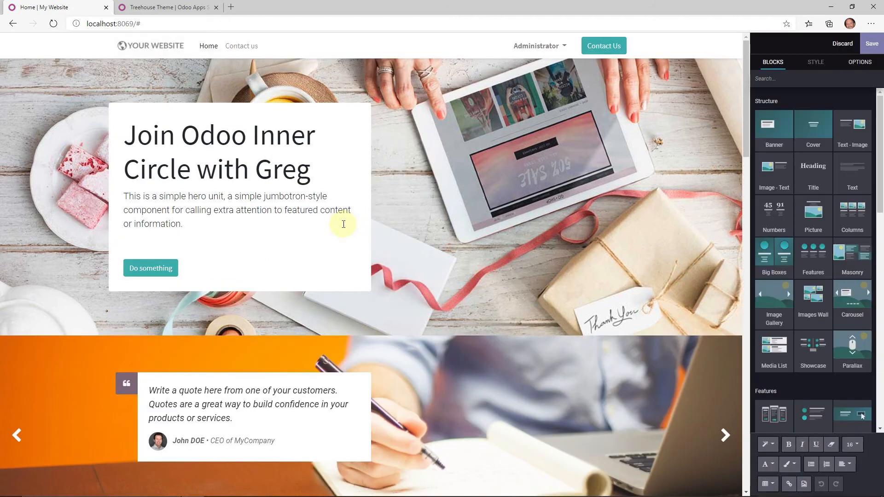
{"action": "triple_click", "coordinate": [343, 224]}
{"action": "left_click", "coordinate": [155, 267]}
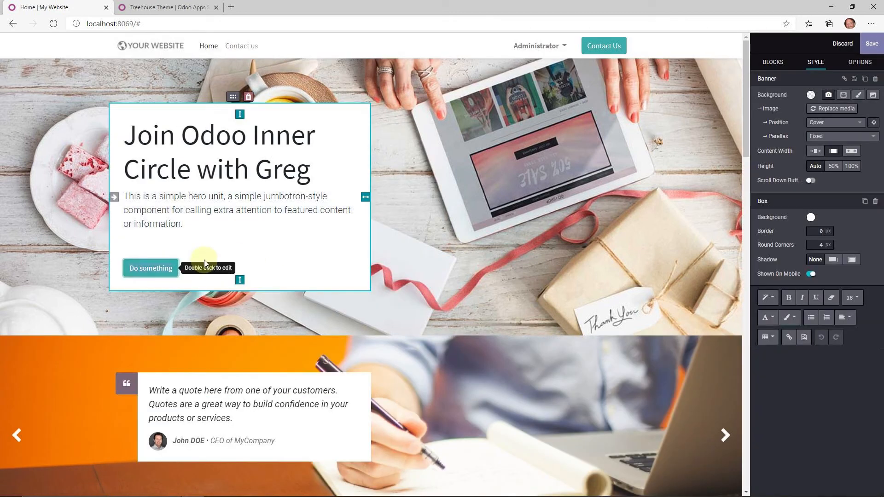
{"action": "left_click", "coordinate": [192, 269]}
{"action": "left_click_drag", "start_coordinate": [191, 275], "coordinate": [128, 197]}
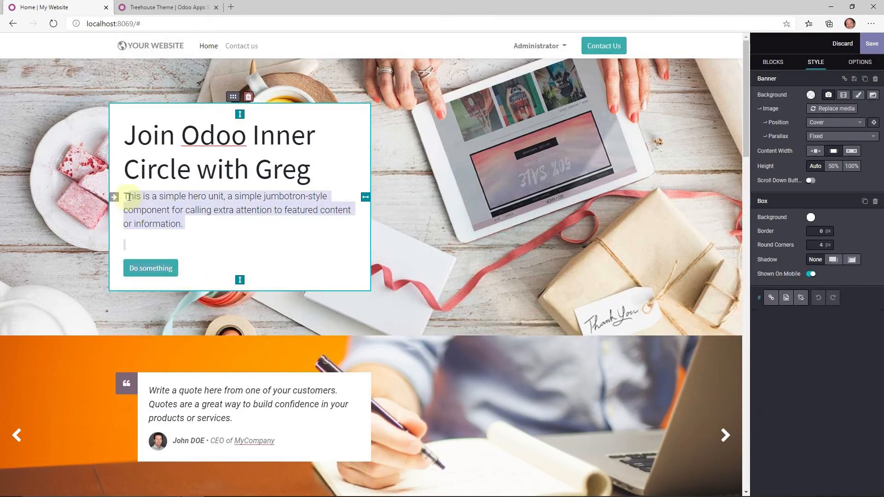
{"action": "key", "text": "BackSpace"}
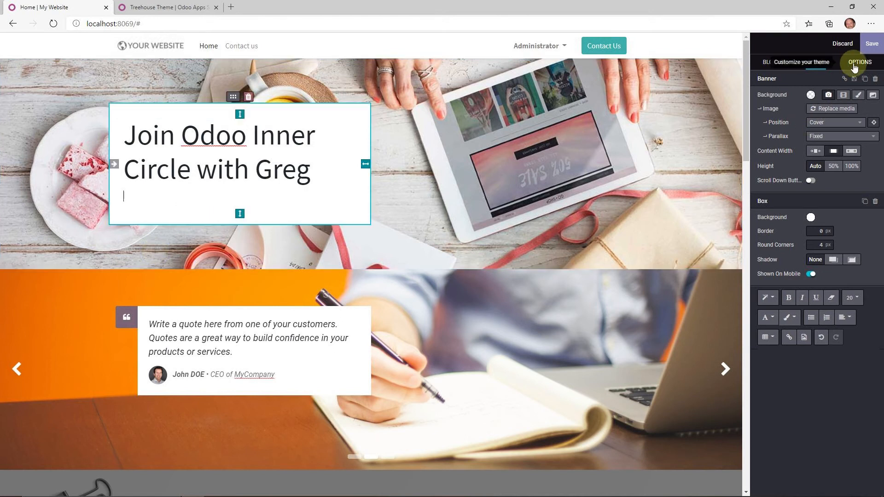
- Add the Newsletter snippet from Inner content blocks, accepting Save and Install for the Newsletter app
{"action": "left_click", "coordinate": [766, 64]}
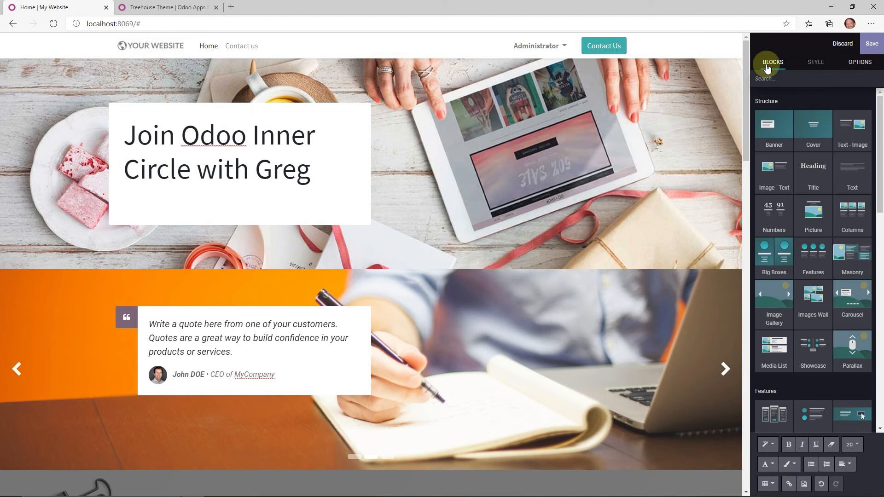
{"action": "left_click_drag", "start_coordinate": [875, 175], "coordinate": [878, 478]}
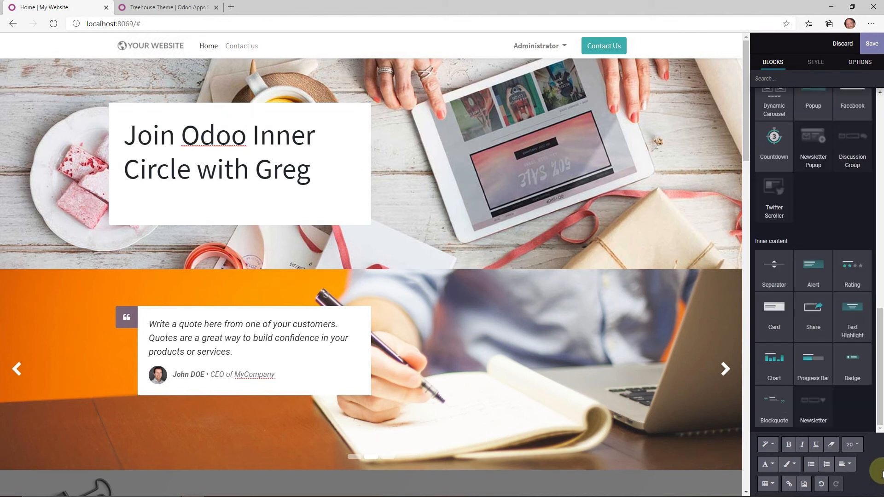
{"action": "mouse_move", "coordinate": [813, 403]}
{"action": "left_click", "coordinate": [814, 405]}
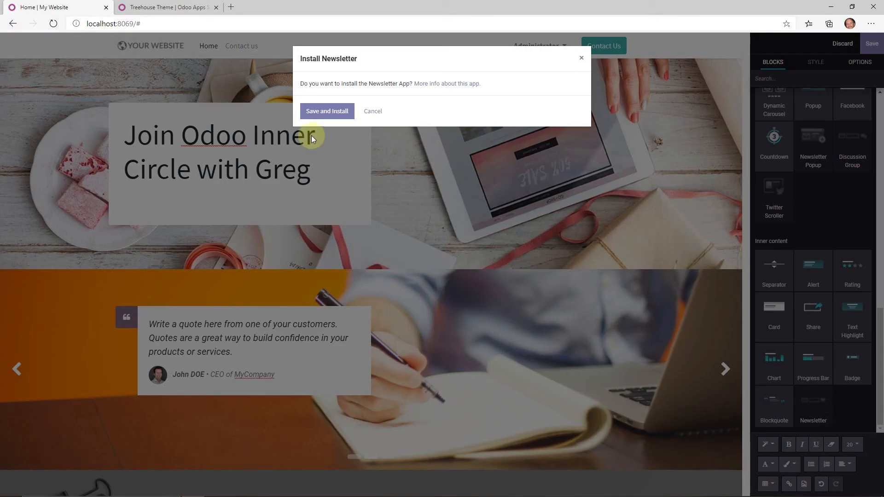
{"action": "left_click", "coordinate": [311, 111]}
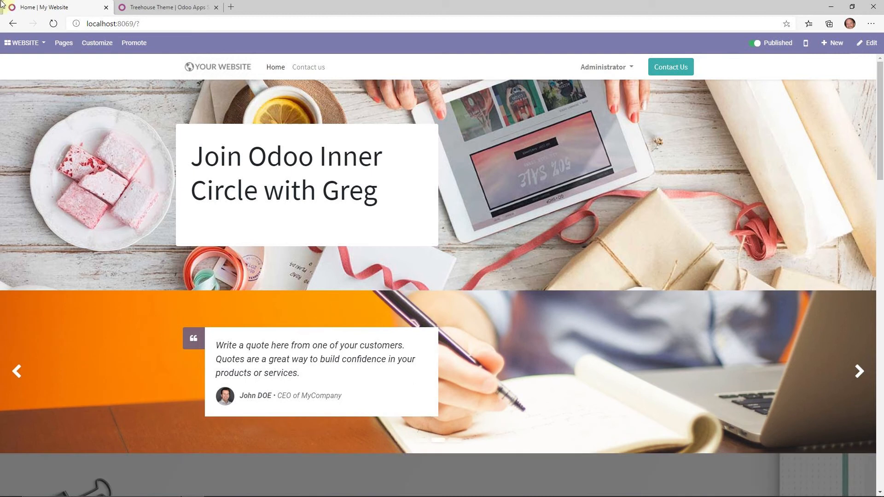
- Place the caret on the empty line below the homepage banner heading
{"action": "left_click", "coordinate": [244, 195]}
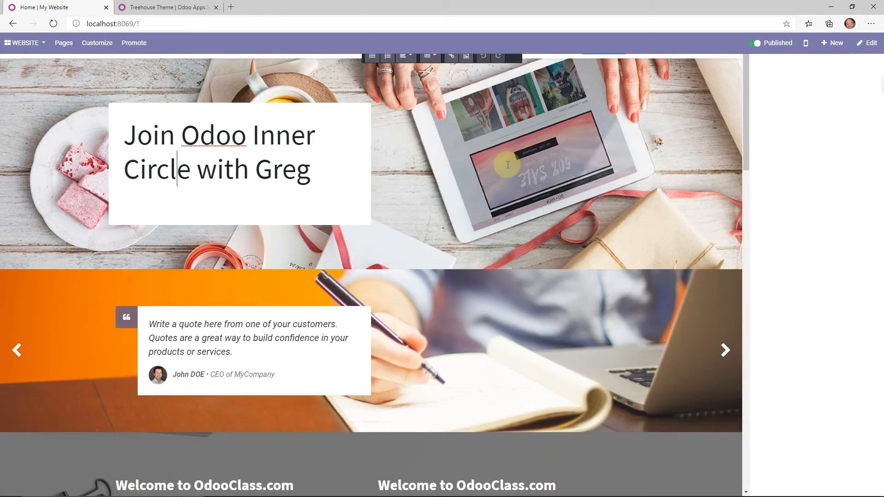
{"action": "scroll", "coordinate": [797, 315], "scroll_direction": "down", "scroll_amount": 2}
{"action": "scroll", "coordinate": [797, 315], "scroll_direction": "down", "scroll_amount": 5}
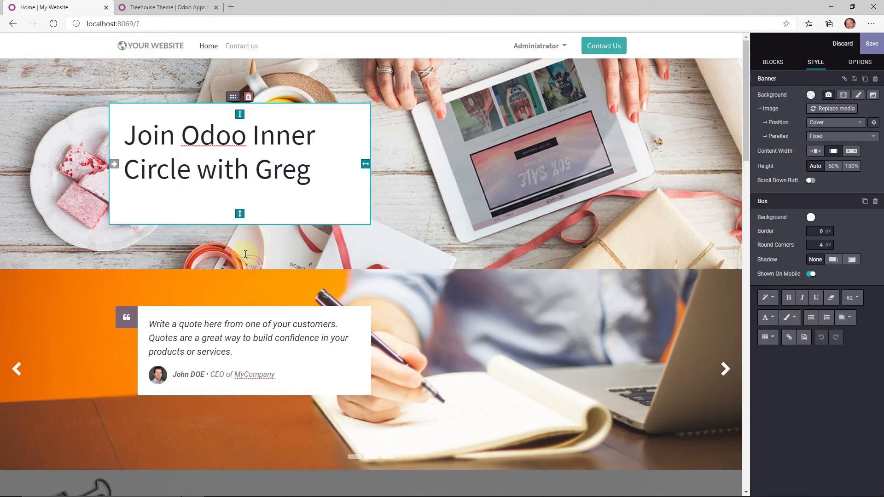
{"action": "left_click", "coordinate": [326, 184]}
{"action": "left_click", "coordinate": [204, 198]}
- Drop the Newsletter signup block into the banner, subscribing to the Newsletter list
{"action": "left_click", "coordinate": [779, 65]}
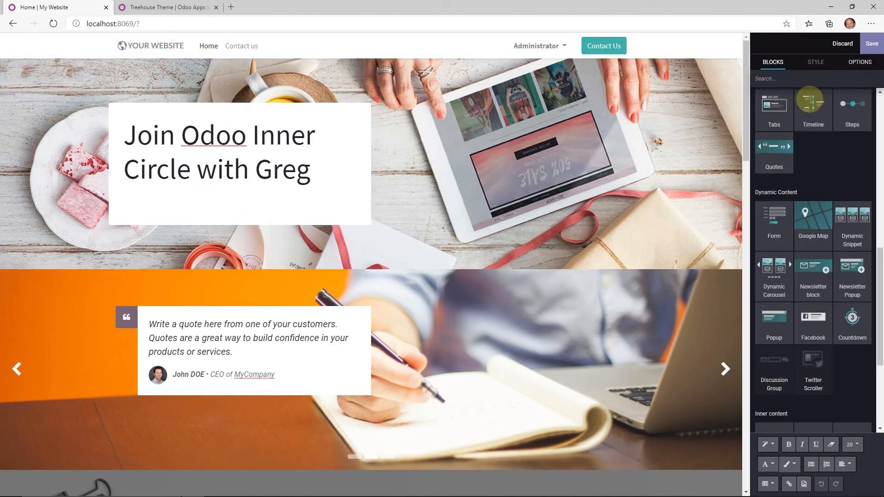
{"action": "left_click_drag", "start_coordinate": [880, 302], "coordinate": [880, 364]}
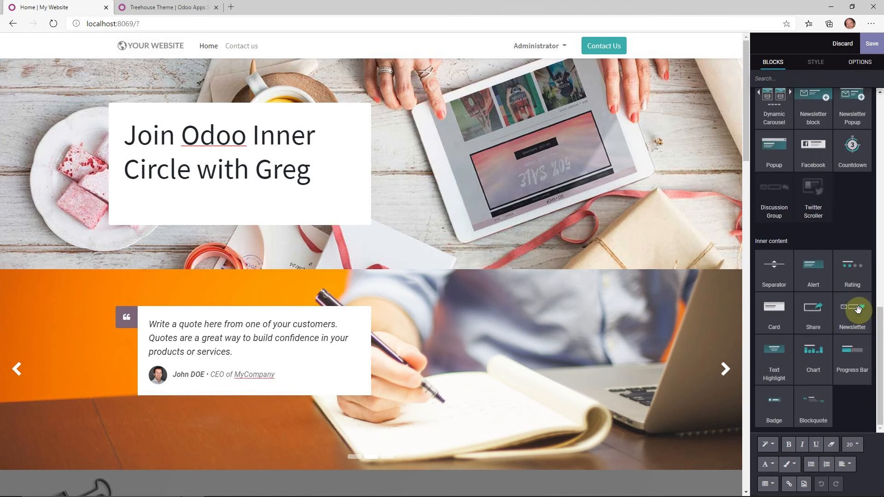
{"action": "left_click_drag", "start_coordinate": [852, 307], "coordinate": [251, 197]}
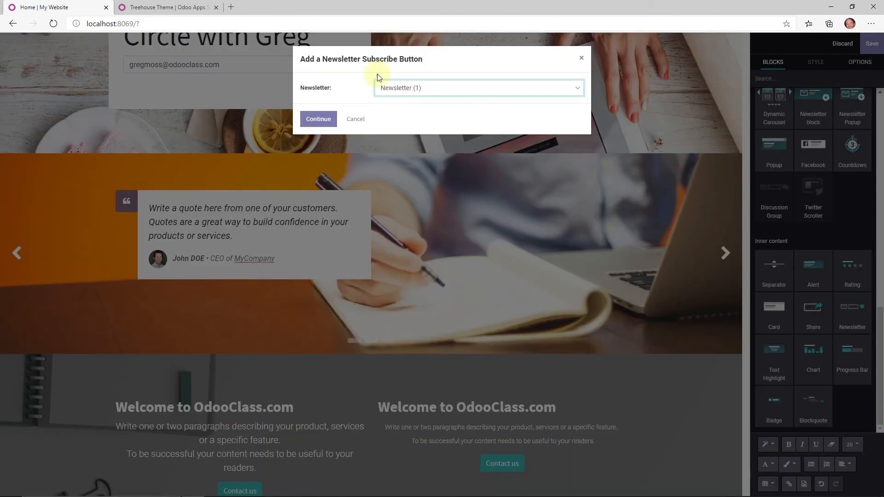
{"action": "left_click", "coordinate": [431, 88]}
{"action": "left_click", "coordinate": [424, 102]}
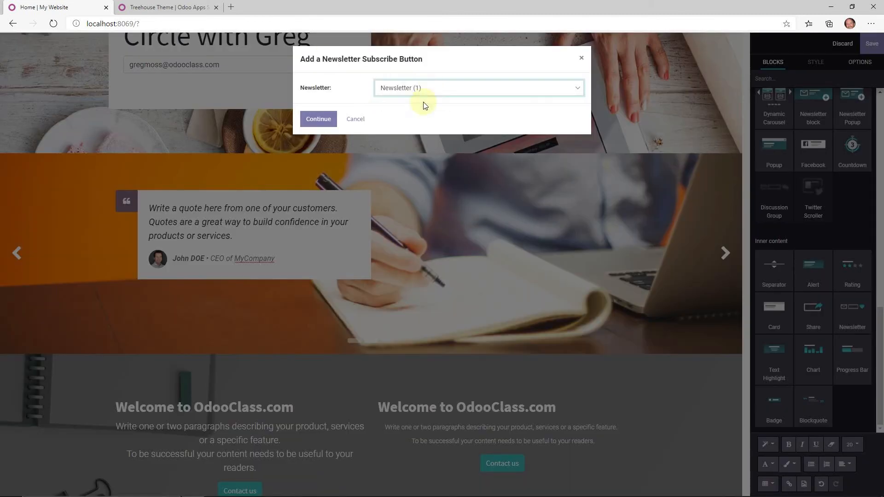
{"action": "left_click", "coordinate": [322, 119]}
{"action": "scroll", "coordinate": [426, 171], "scroll_direction": "up", "scroll_amount": 3}
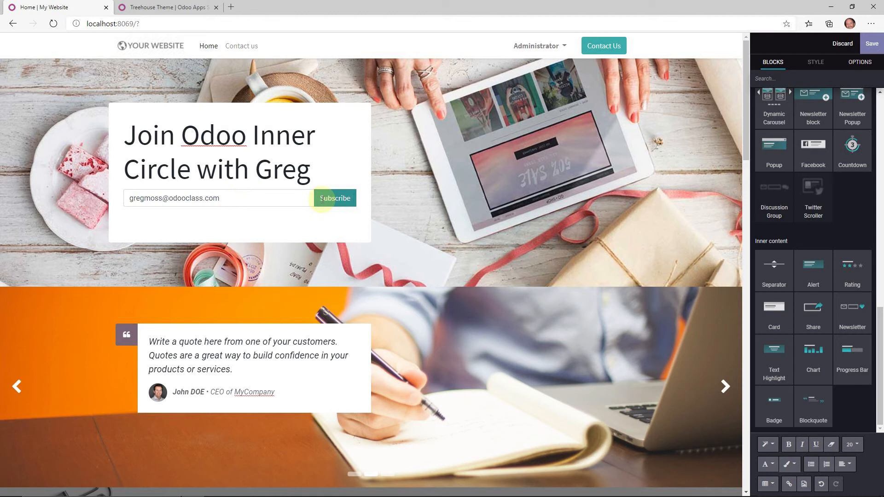
- Link the Subscribe button to /sales-page (Sales Page), keeping Medium size and Default style
{"action": "double_click", "coordinate": [325, 198]}
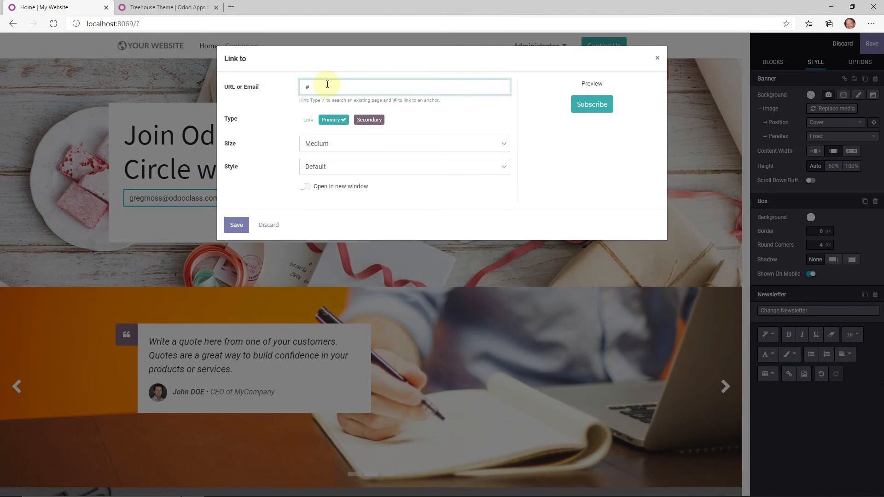
{"action": "type", "text": "/"}
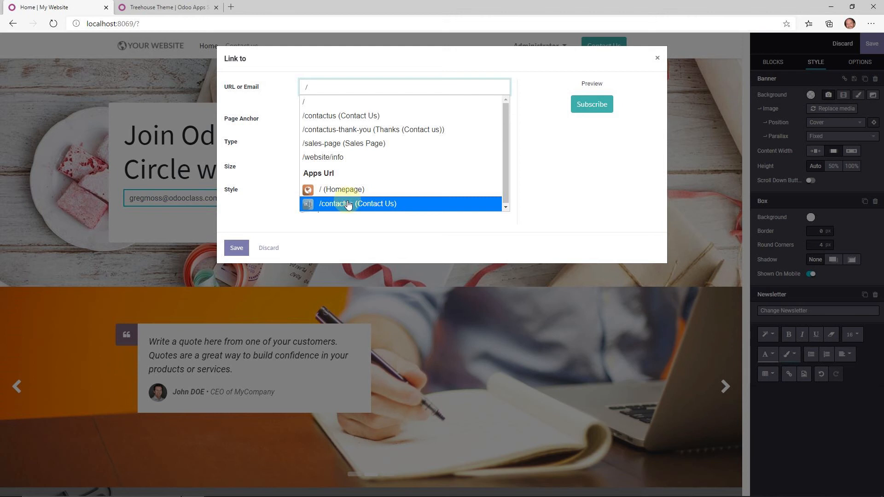
{"action": "left_click", "coordinate": [328, 146]}
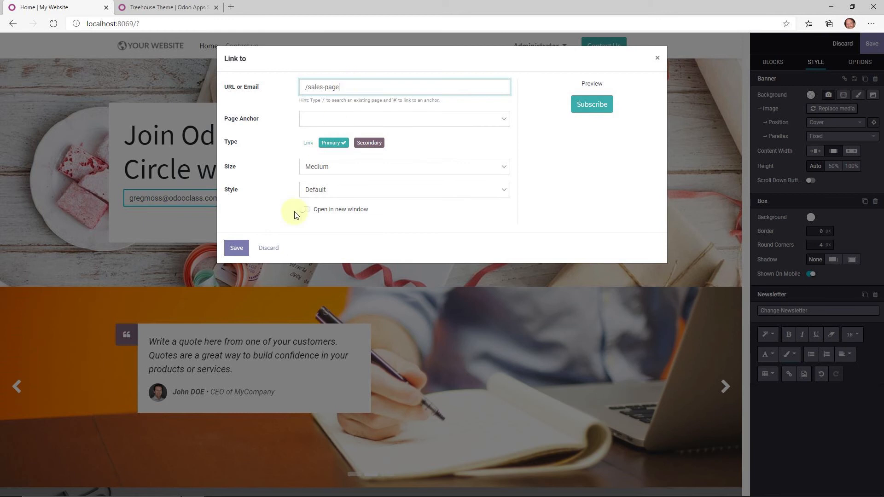
{"action": "left_click", "coordinate": [317, 173]}
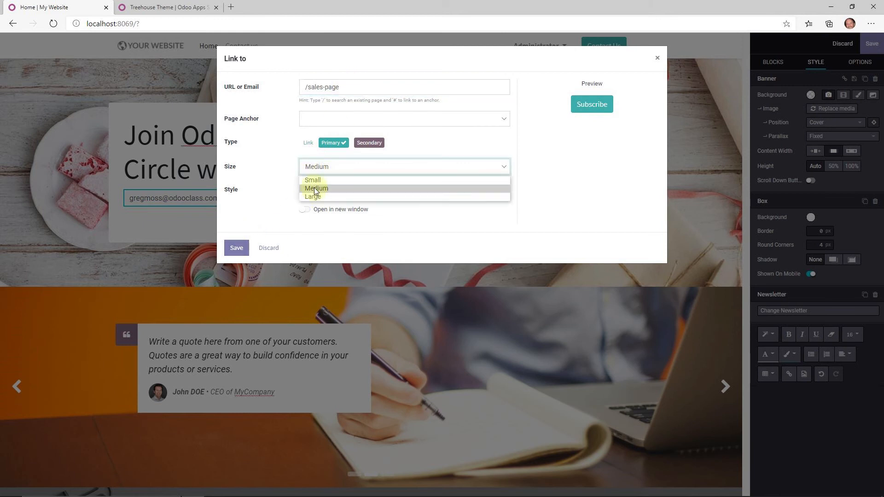
{"action": "left_click", "coordinate": [297, 181]}
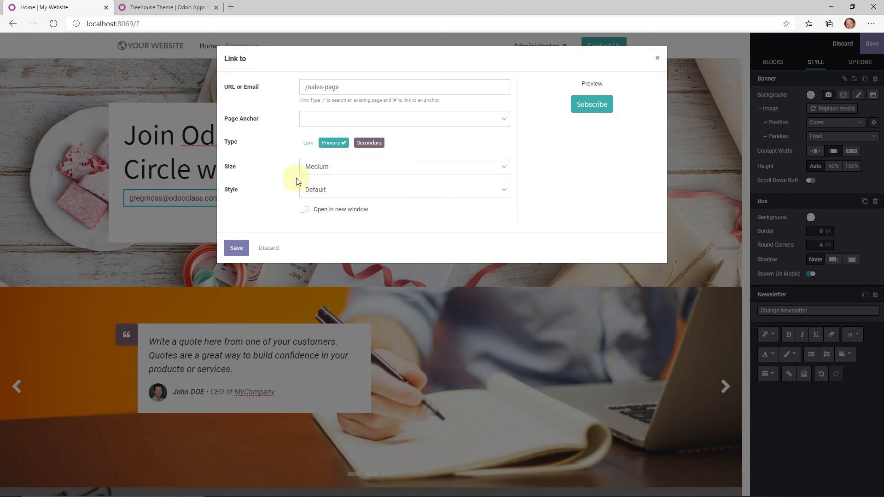
{"action": "left_click", "coordinate": [318, 189]}
{"action": "left_click", "coordinate": [251, 239]}
{"action": "left_click", "coordinate": [237, 246]}
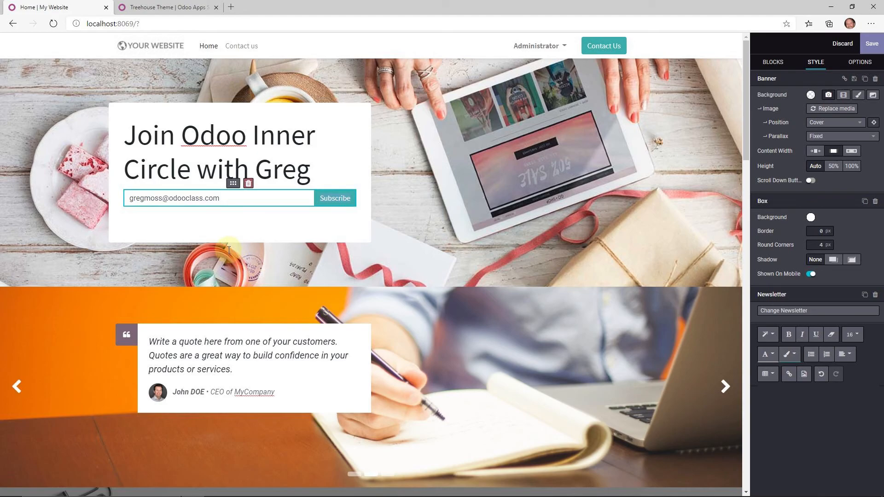
- Save the homepage edits, copy the page URL, and log out of the Administrator account
{"action": "left_click", "coordinate": [875, 45]}
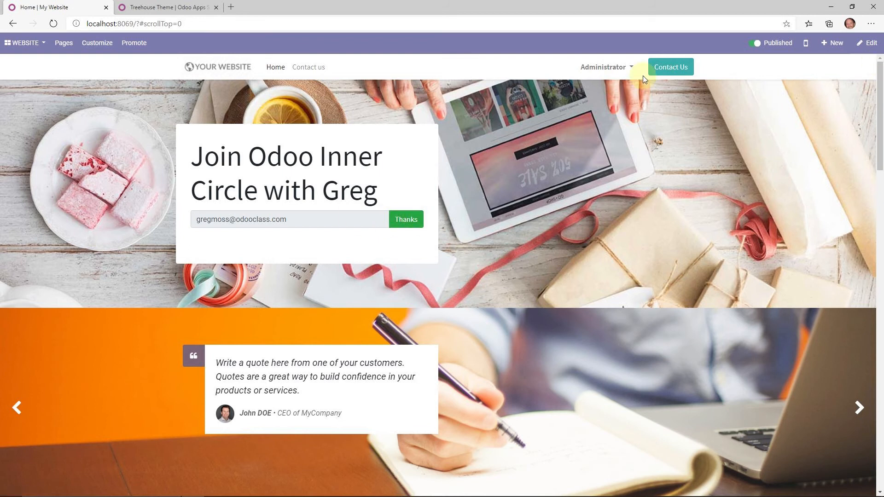
{"action": "left_click", "coordinate": [231, 26]}
{"action": "key", "text": "ctrl+c"}
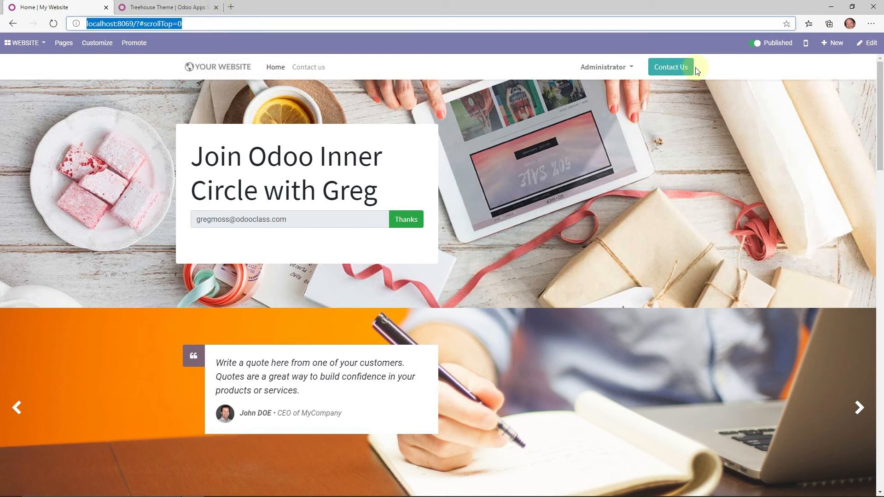
{"action": "left_click", "coordinate": [582, 69]}
{"action": "left_click", "coordinate": [587, 112]}
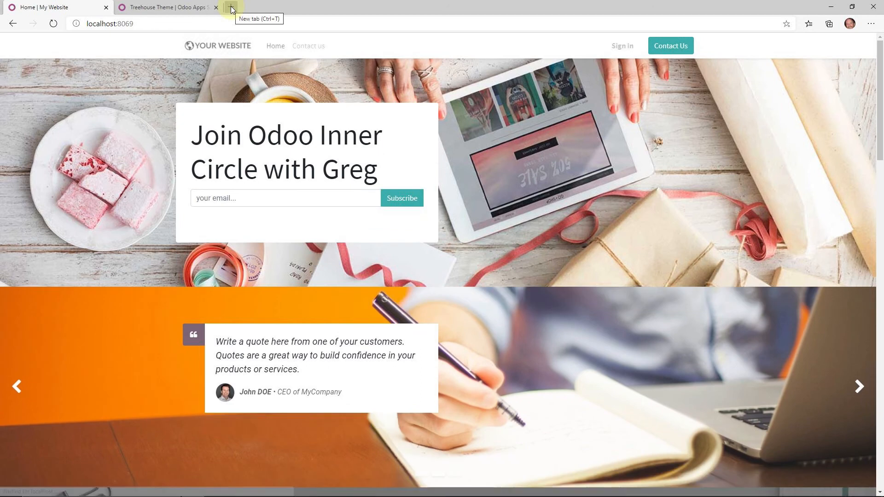
- Load the homepage in a new tab and subscribe with a test email address
{"action": "left_click", "coordinate": [232, 8]}
{"action": "key", "text": "ctrl+v"}
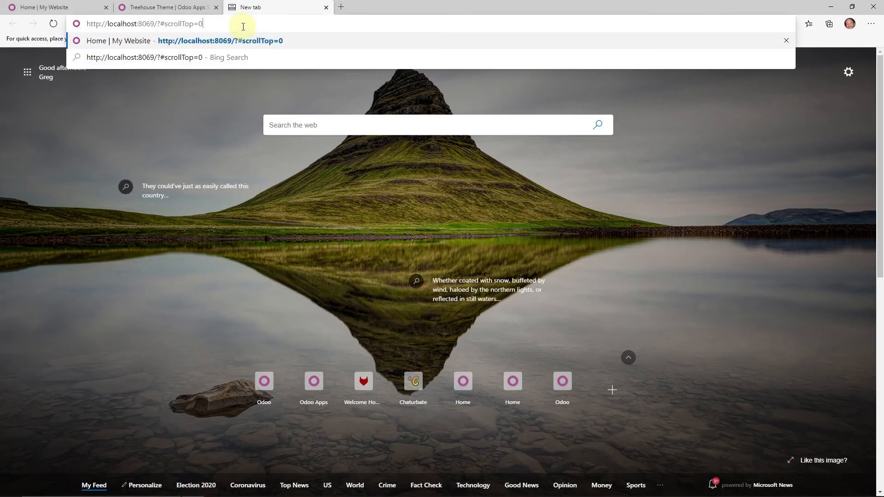
{"action": "key", "text": "Return"}
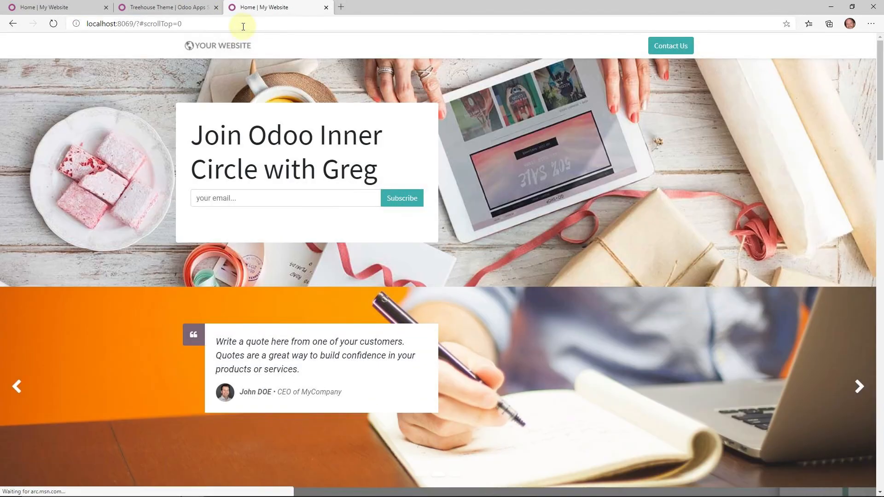
{"action": "left_click", "coordinate": [286, 197]}
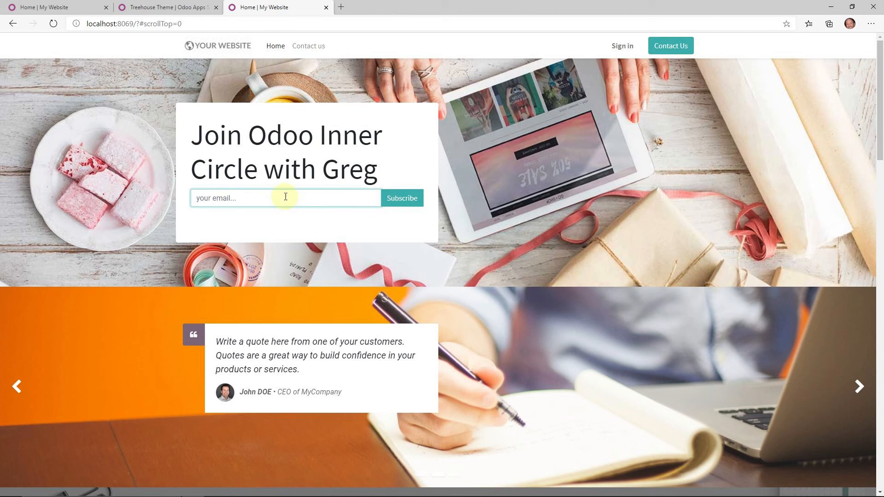
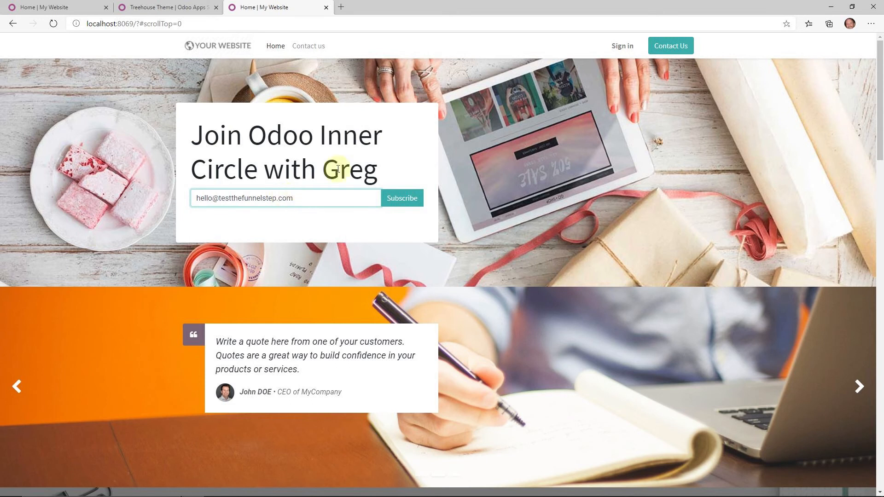
{"action": "left_click", "coordinate": [401, 198]}
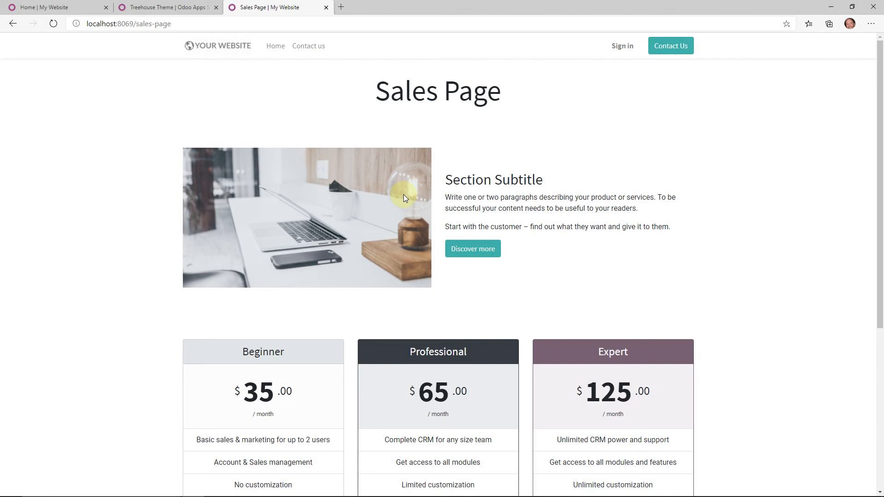
- Return to the homepage tab and go to the Sign in page
{"action": "left_click", "coordinate": [182, 6]}
{"action": "left_click", "coordinate": [67, 4]}
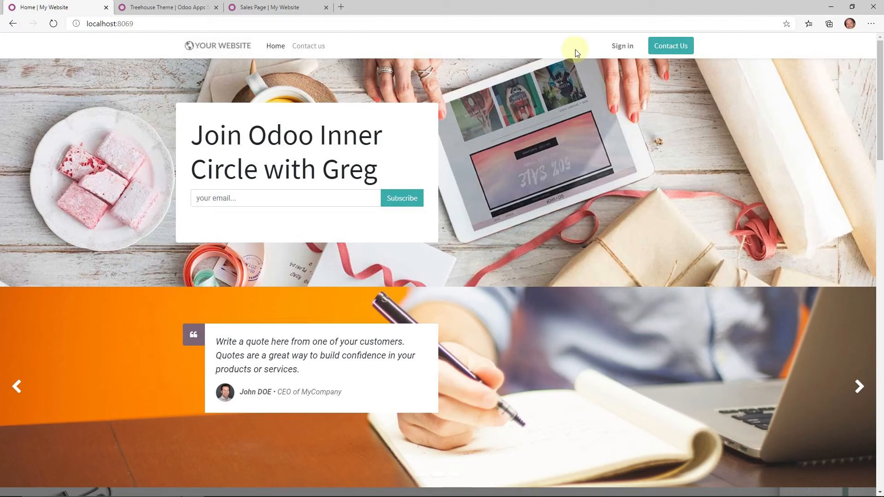
{"action": "left_click", "coordinate": [619, 46]}
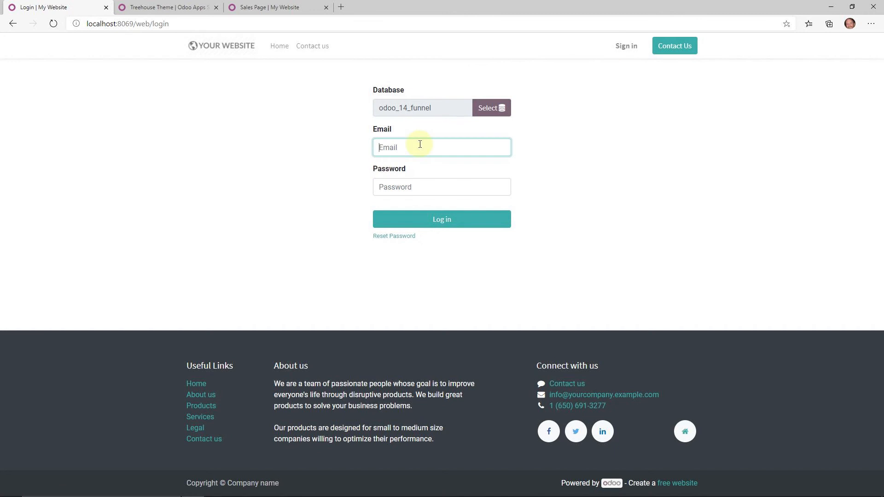
- Log in with the administrator's email and password
{"action": "key", "text": "Tab"}
{"action": "type", "text": "•••••"}
{"action": "key", "text": "Return"}
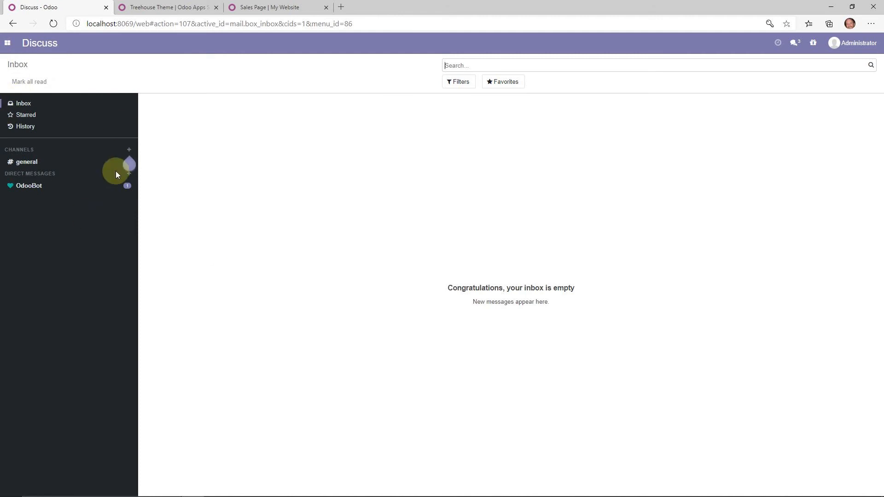
- Open the Newsletter mailing list's contacts in Email Marketing
{"action": "left_click", "coordinate": [6, 45]}
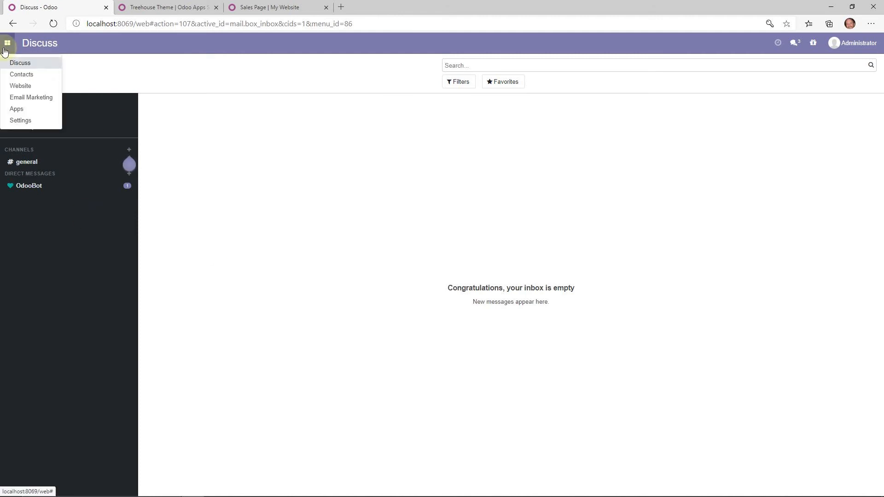
{"action": "left_click", "coordinate": [21, 96]}
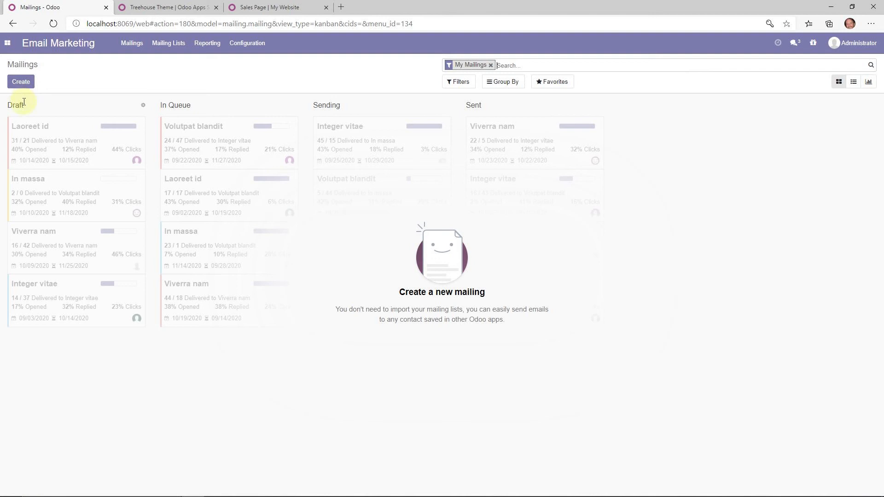
{"action": "left_click", "coordinate": [167, 45]}
{"action": "left_click", "coordinate": [170, 63]}
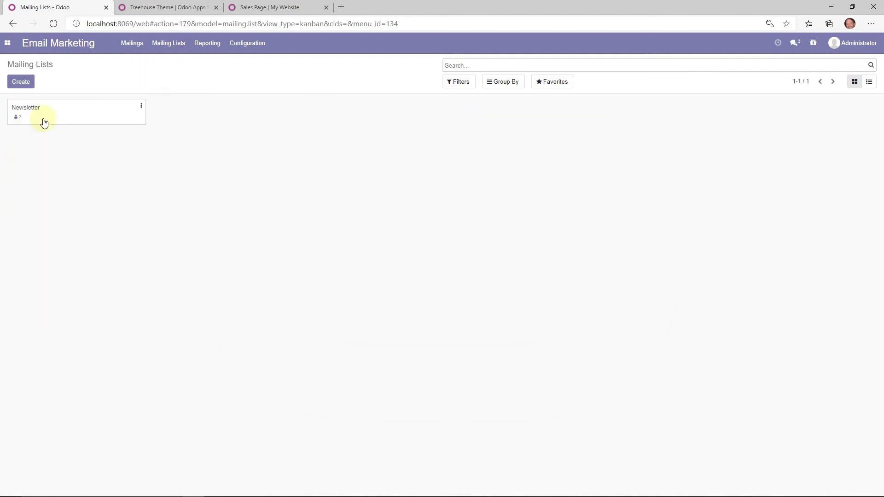
{"action": "left_click", "coordinate": [23, 115]}
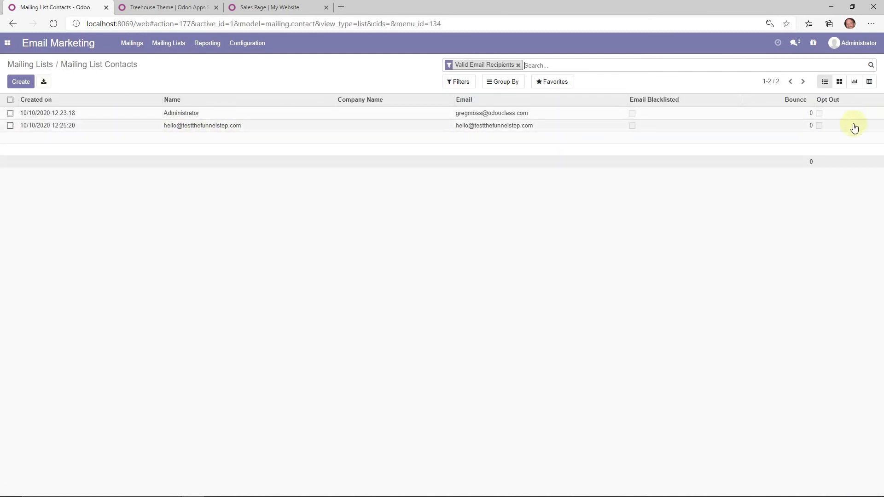
- Open the test subscriber's contact record, edit it and save it
{"action": "left_click_drag", "start_coordinate": [852, 126], "coordinate": [127, 126]}
{"action": "left_click", "coordinate": [7, 123]}
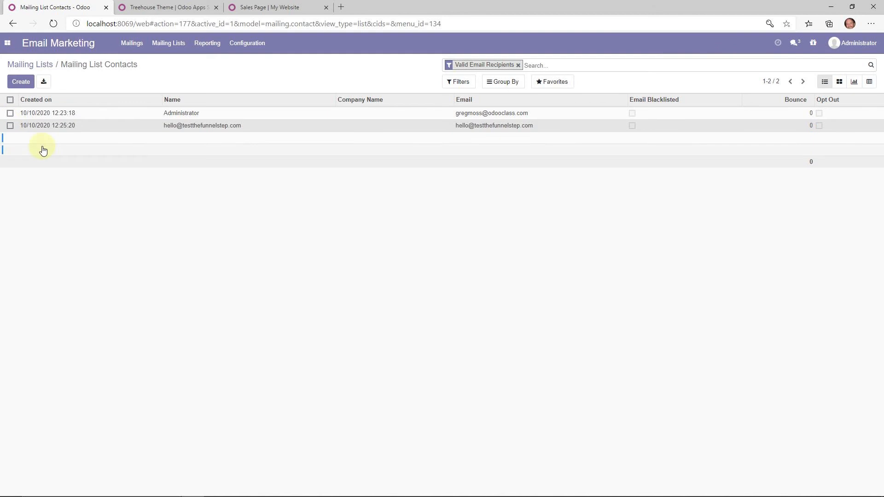
{"action": "left_click", "coordinate": [196, 131]}
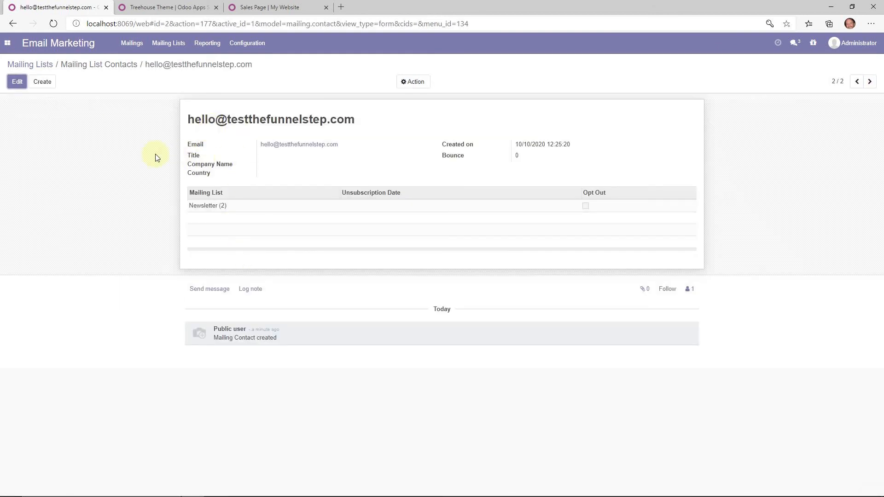
{"action": "left_click", "coordinate": [17, 82]}
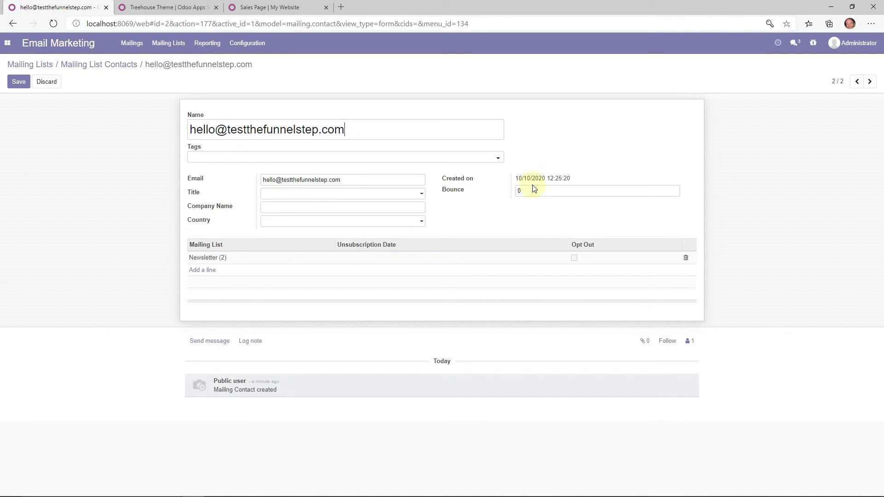
{"action": "left_click_drag", "start_coordinate": [366, 130], "coordinate": [90, 160]}
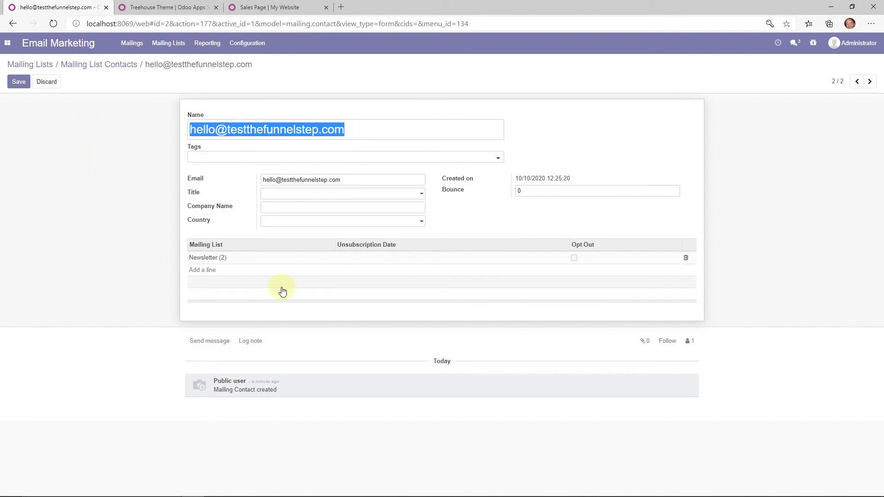
{"action": "left_click", "coordinate": [25, 81]}
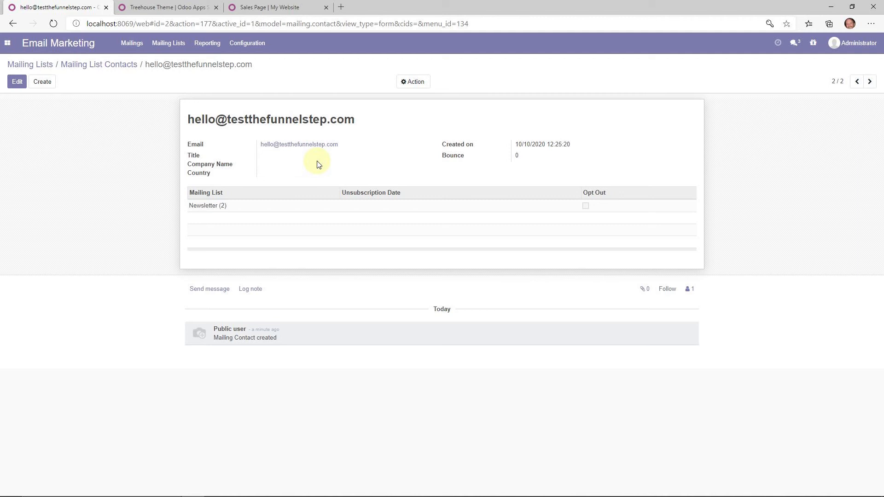
- Navigate back through Mailing Lists to the Mailings overview
{"action": "left_click", "coordinate": [63, 67]}
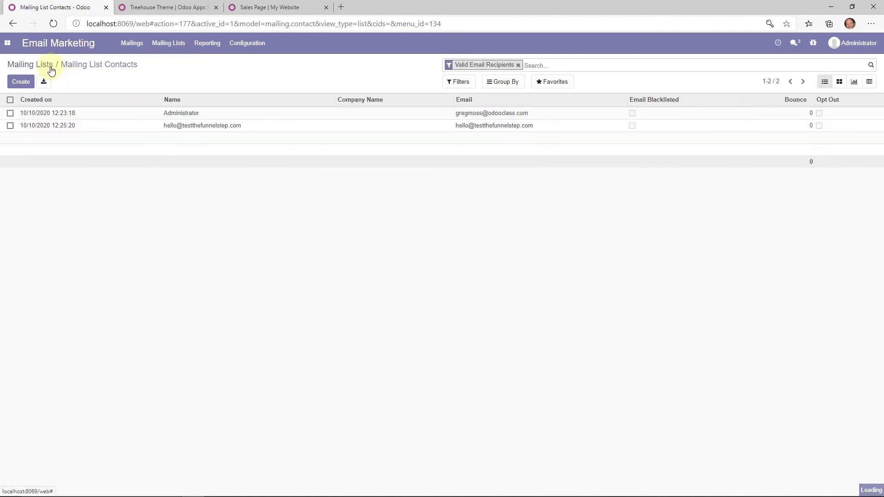
{"action": "left_click", "coordinate": [50, 66]}
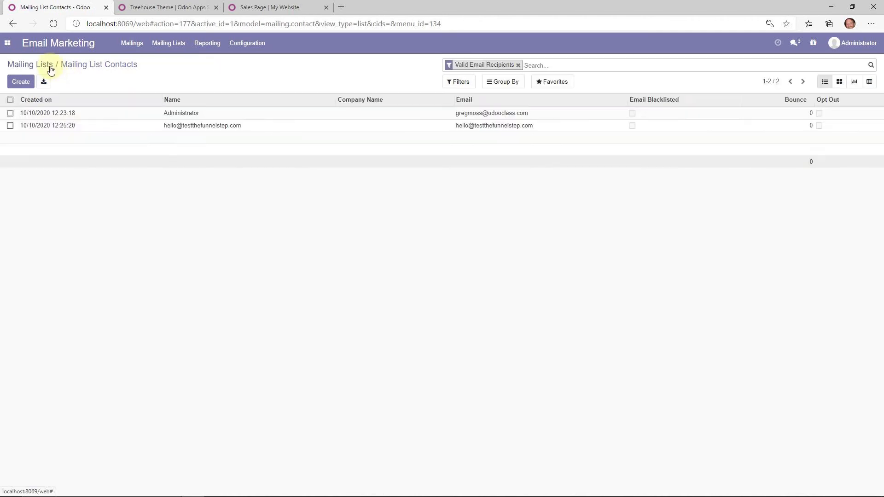
{"action": "left_click", "coordinate": [128, 48]}
- Create a mailing with subject 'Welcome to Odoo Inner Circle' and preview 'Sign up while it is still cheap!'
{"action": "left_click", "coordinate": [26, 83]}
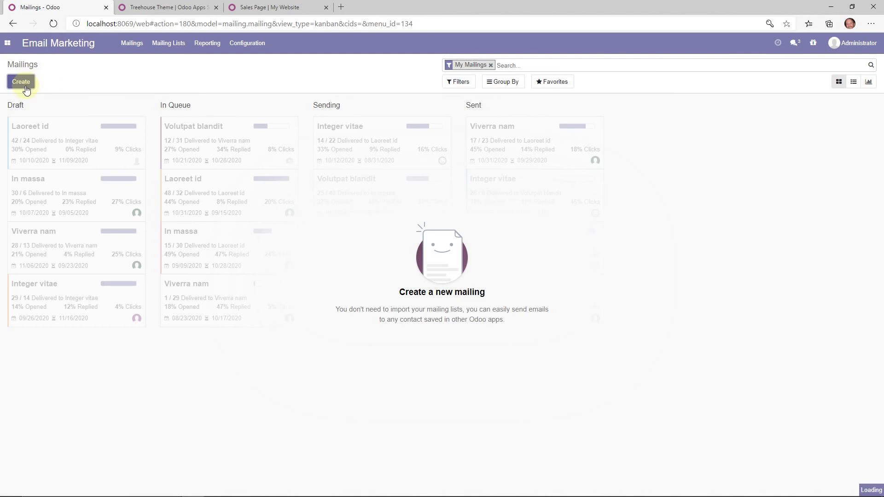
{"action": "left_click", "coordinate": [359, 140]}
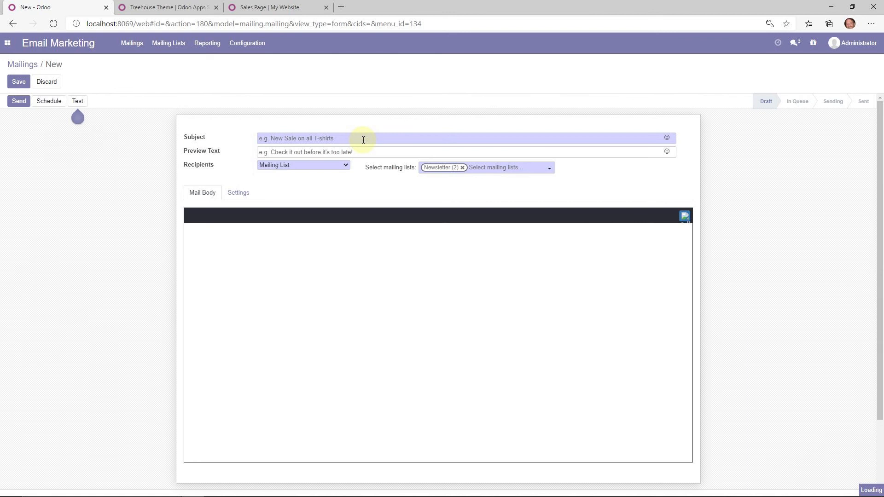
{"action": "type", "text": "Wecom"}
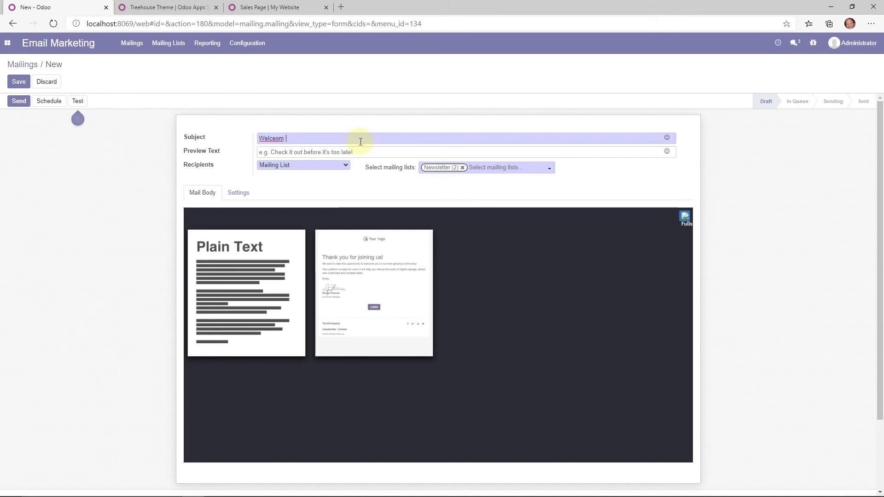
{"action": "type", "text": "e to Odoo Inner C"}
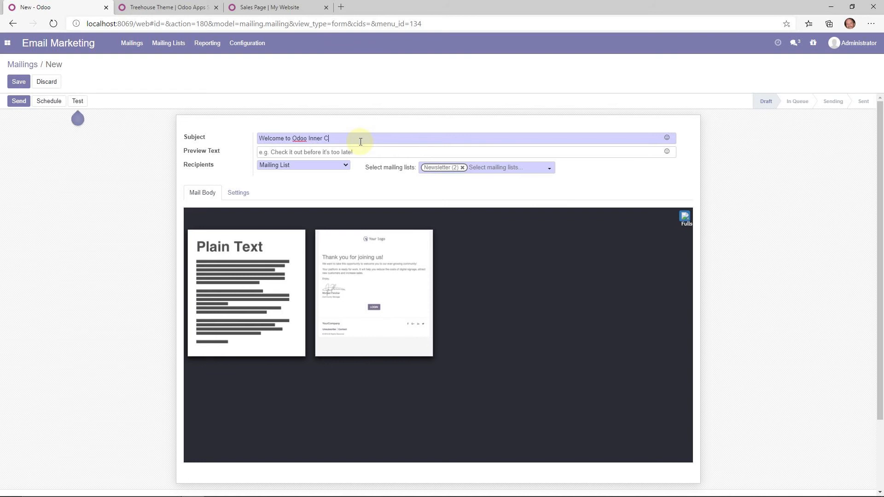
{"action": "type", "text": "ircle"}
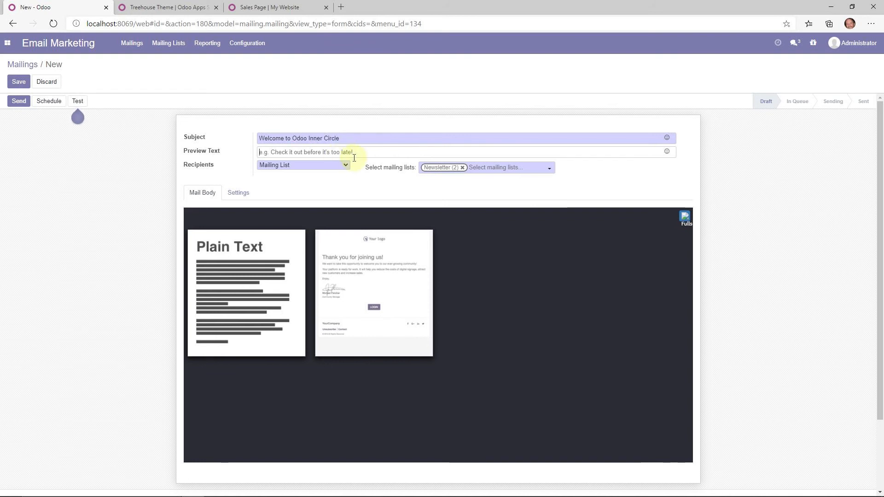
{"action": "type", "text": "Sign up while it is still cheap!"}
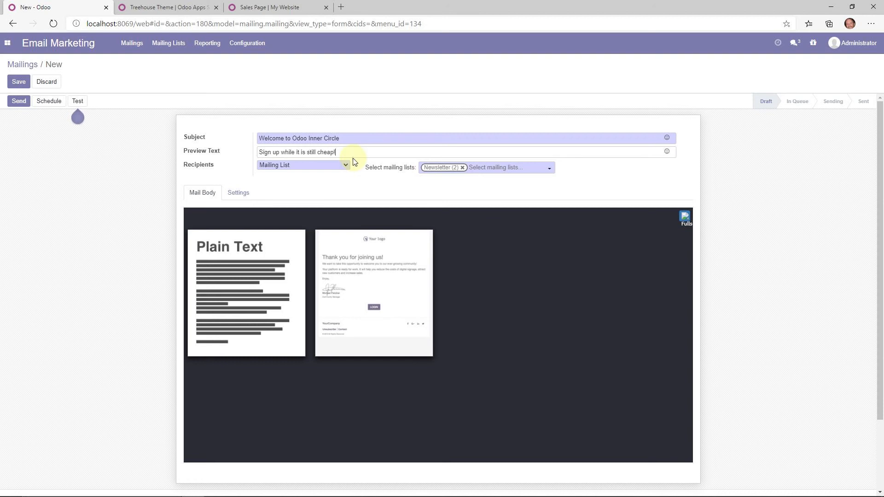
- Keep Recipients as Mailing List with the Newsletter list selected
{"action": "left_click", "coordinate": [347, 165]}
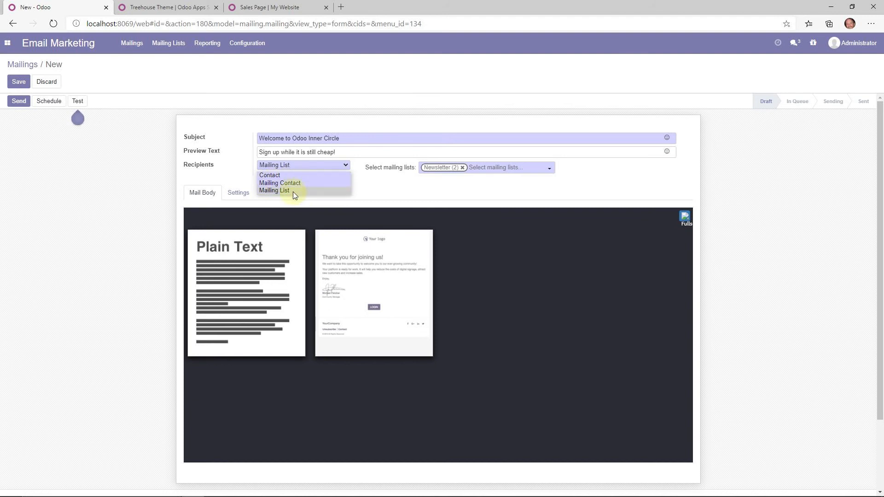
{"action": "left_click", "coordinate": [525, 192]}
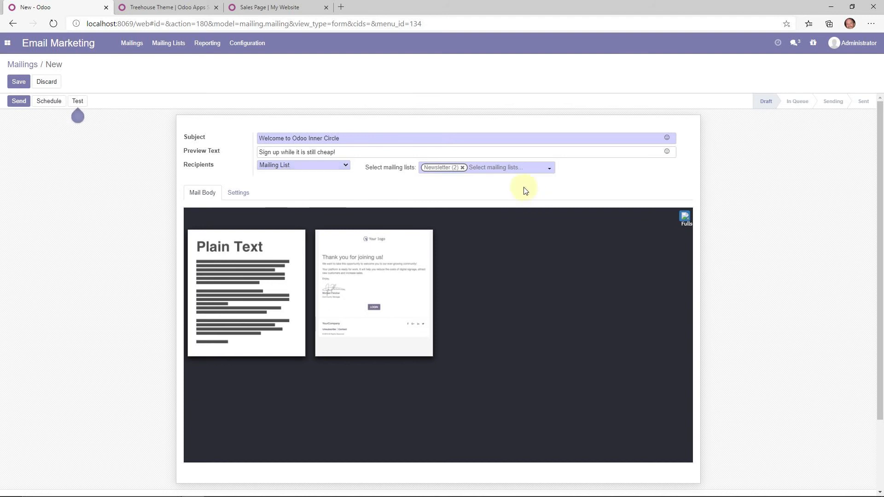
{"action": "left_click", "coordinate": [488, 171]}
{"action": "left_click", "coordinate": [443, 173]}
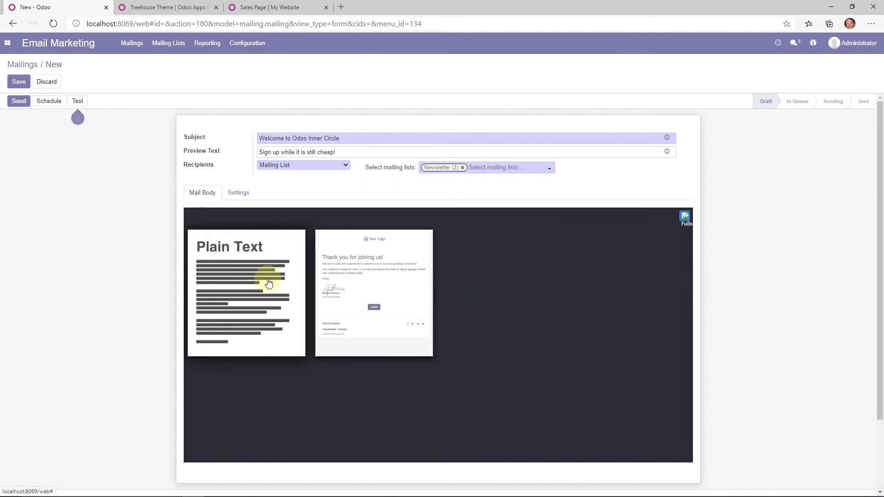
- Fill the mailing body with the 'Thank you for joining us!' welcome template
{"action": "left_click", "coordinate": [368, 266]}
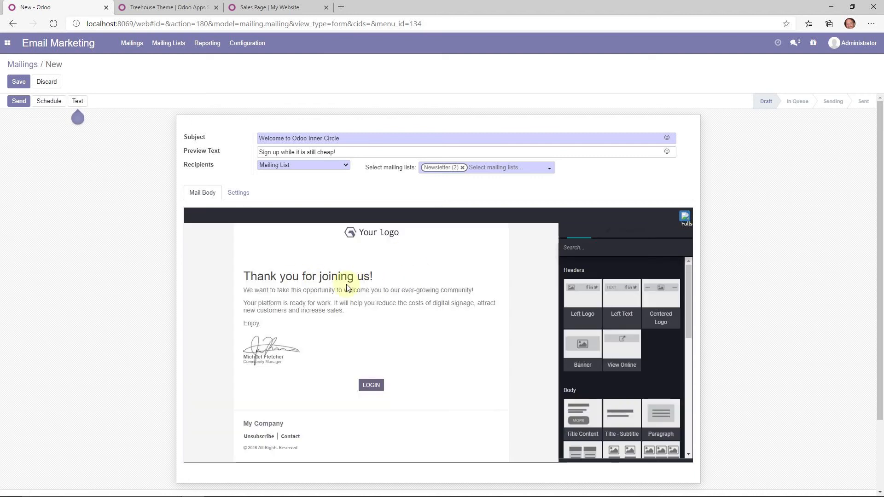
{"action": "left_click_drag", "start_coordinate": [686, 305], "coordinate": [697, 344]}
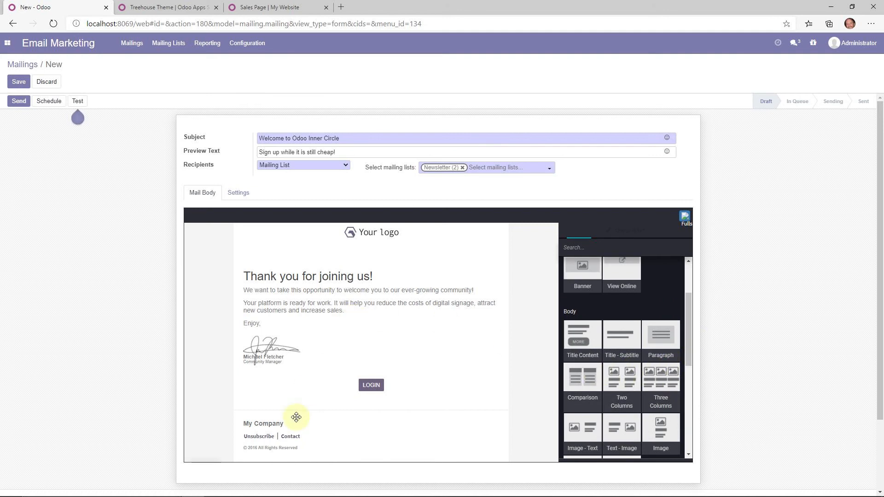
{"action": "left_click", "coordinate": [325, 405]}
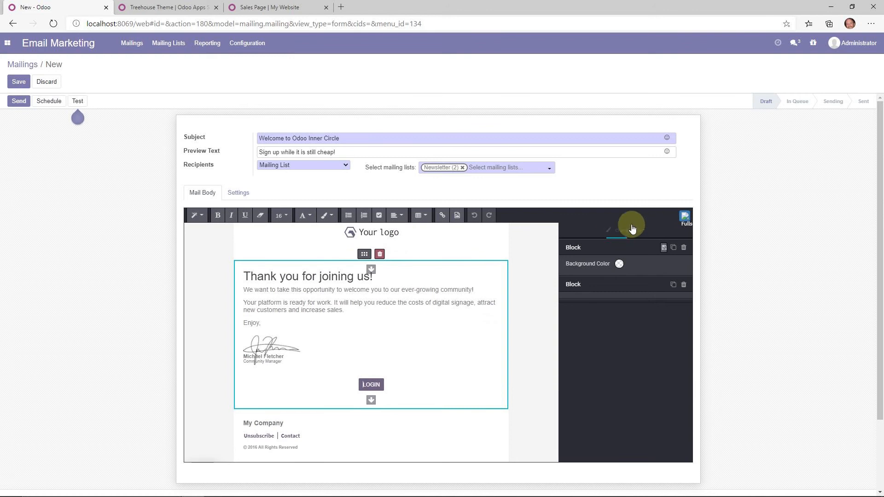
{"action": "scroll", "coordinate": [559, 281], "scroll_direction": "down", "scroll_amount": 1}
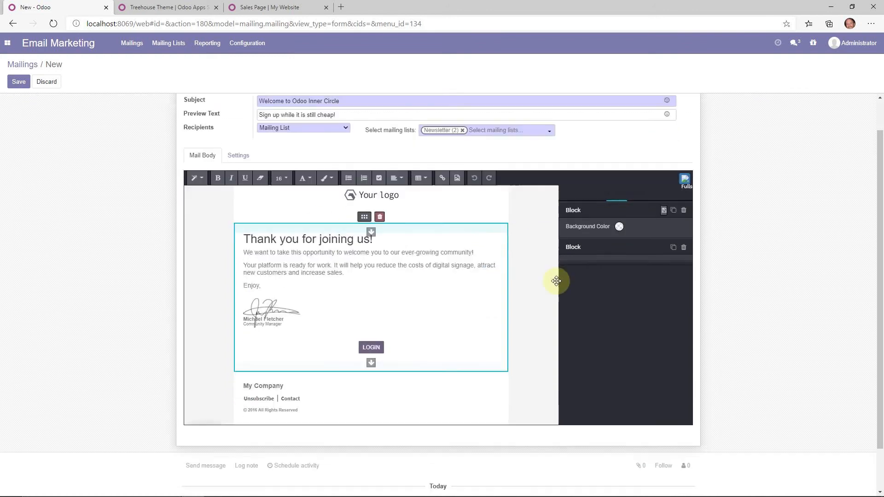
- Try deleting a content block and adding a separator, restore the block, and save the mailing
{"action": "left_click", "coordinate": [682, 244]}
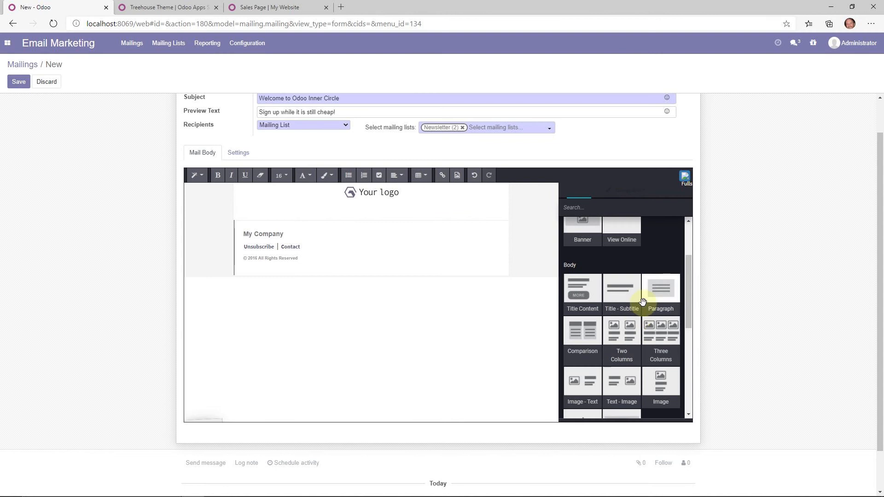
{"action": "scroll", "coordinate": [645, 290], "scroll_direction": "down", "scroll_amount": 2}
{"action": "left_click_drag", "start_coordinate": [576, 356], "coordinate": [533, 377]}
{"action": "scroll", "coordinate": [655, 367], "scroll_direction": "down", "scroll_amount": 4}
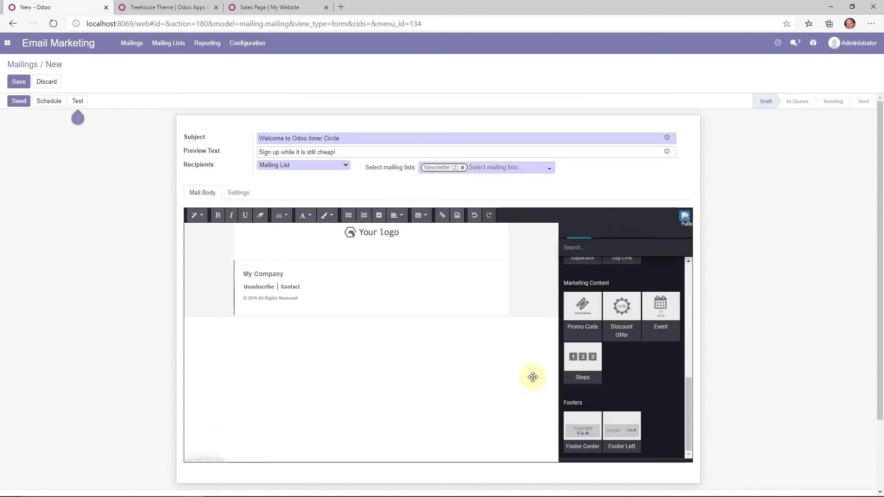
{"action": "left_click", "coordinate": [475, 216]}
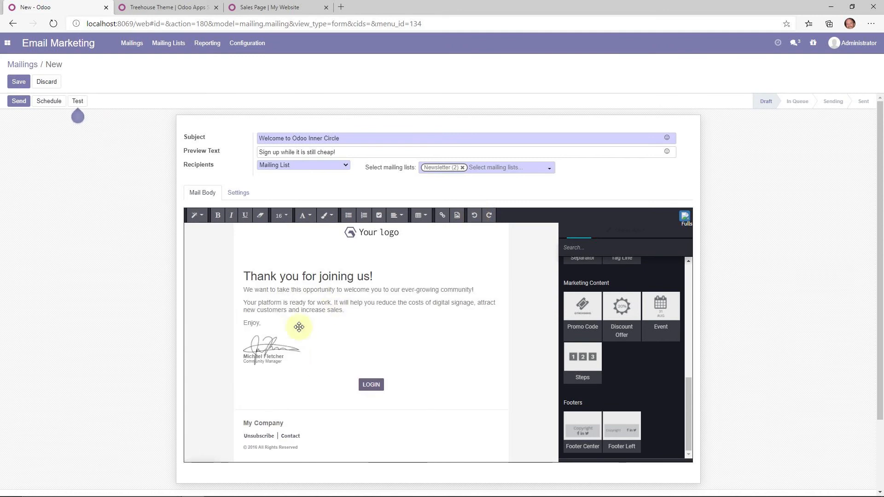
{"action": "left_click", "coordinate": [338, 277]}
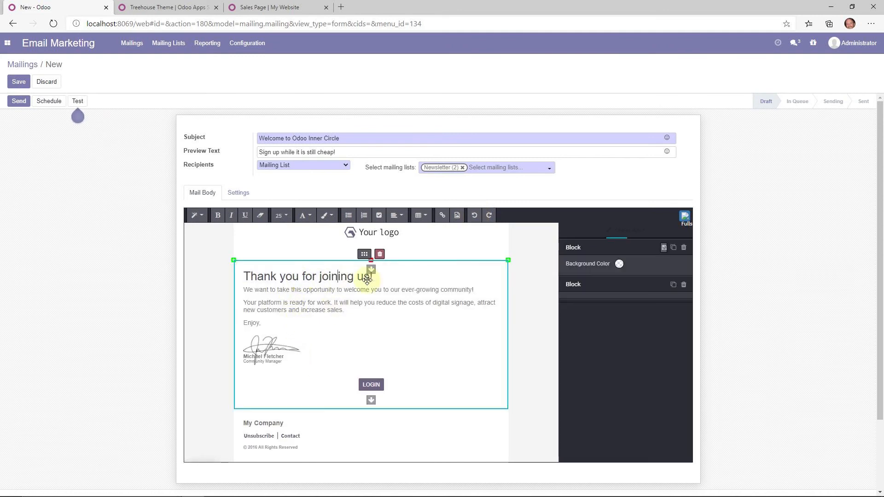
{"action": "triple_click", "coordinate": [295, 307]}
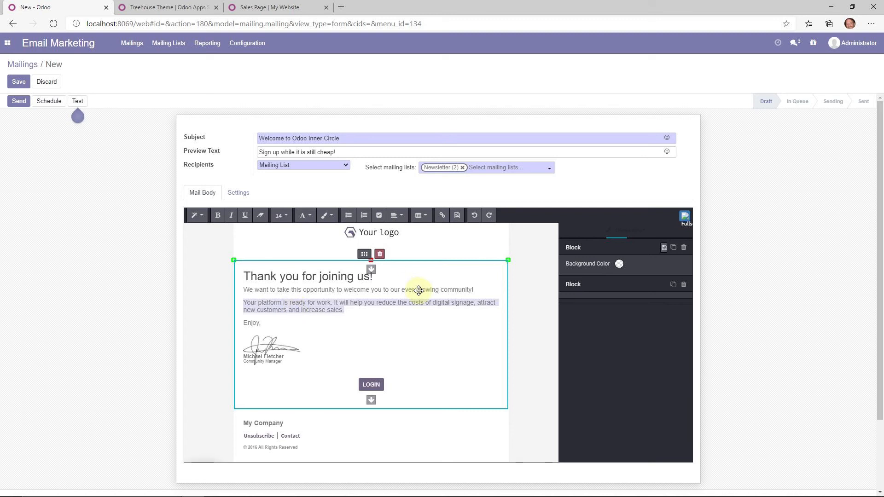
{"action": "left_click", "coordinate": [20, 84]}
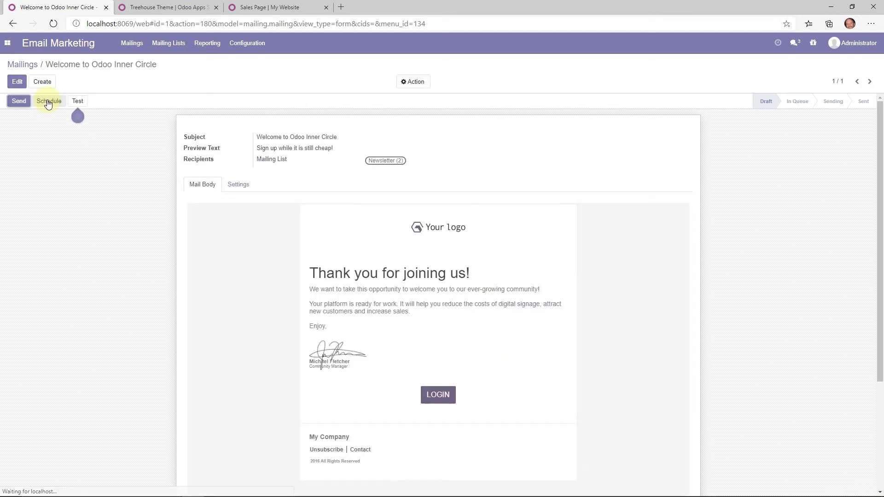
- Start scheduling for October 16, 2020, then discard and return to the Mailings board
{"action": "left_click", "coordinate": [48, 102]}
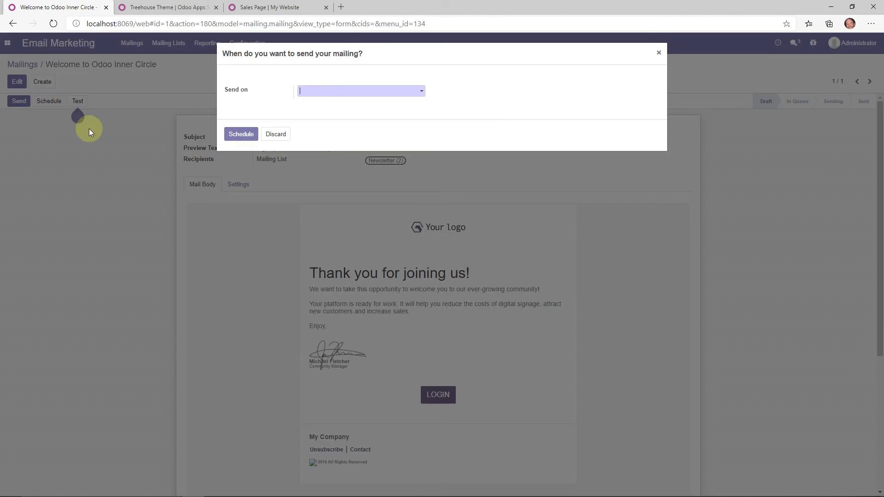
{"action": "left_click", "coordinate": [326, 94]}
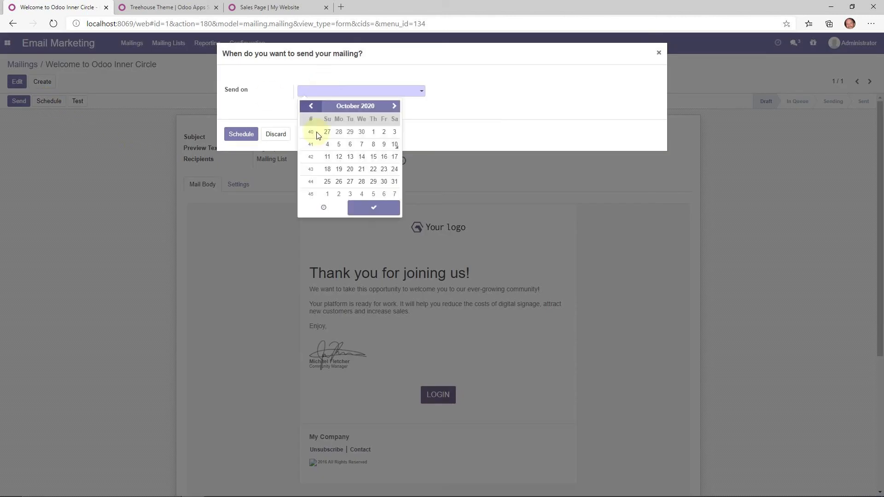
{"action": "left_click", "coordinate": [384, 157]}
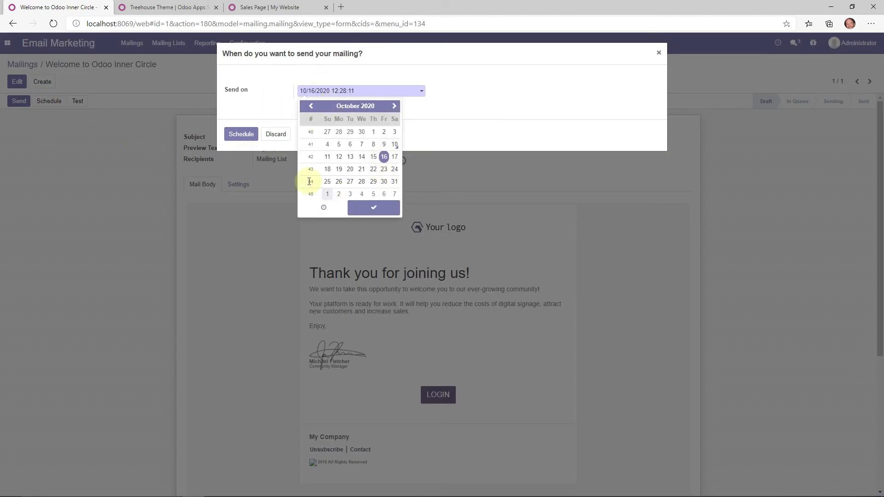
{"action": "left_click", "coordinate": [261, 97]}
{"action": "left_click", "coordinate": [276, 134]}
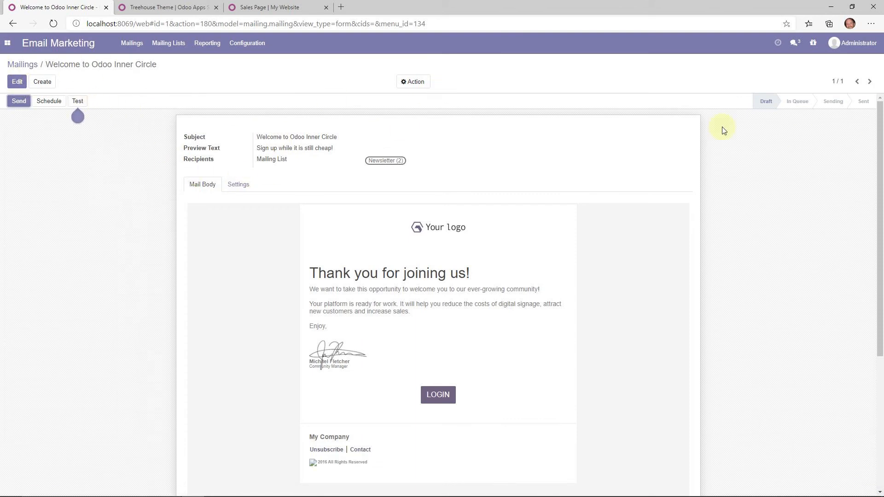
{"action": "left_click", "coordinate": [34, 64]}
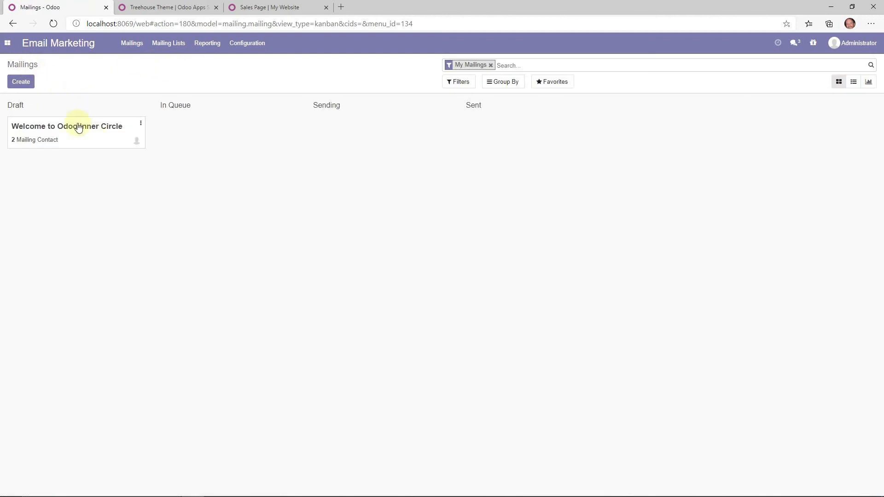
- Try dragging the welcome mailing out of Draft, then switch to the Website app
{"action": "left_click_drag", "start_coordinate": [78, 128], "coordinate": [213, 133]}
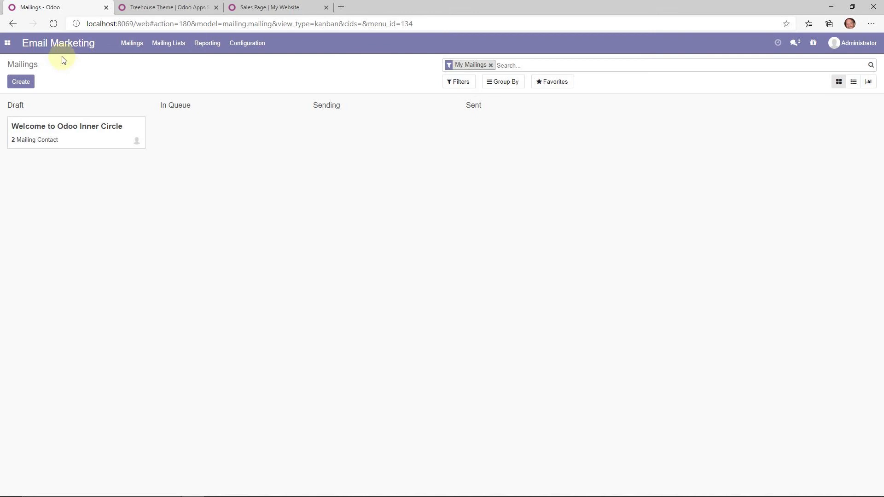
{"action": "left_click", "coordinate": [8, 42]}
{"action": "left_click", "coordinate": [25, 85]}
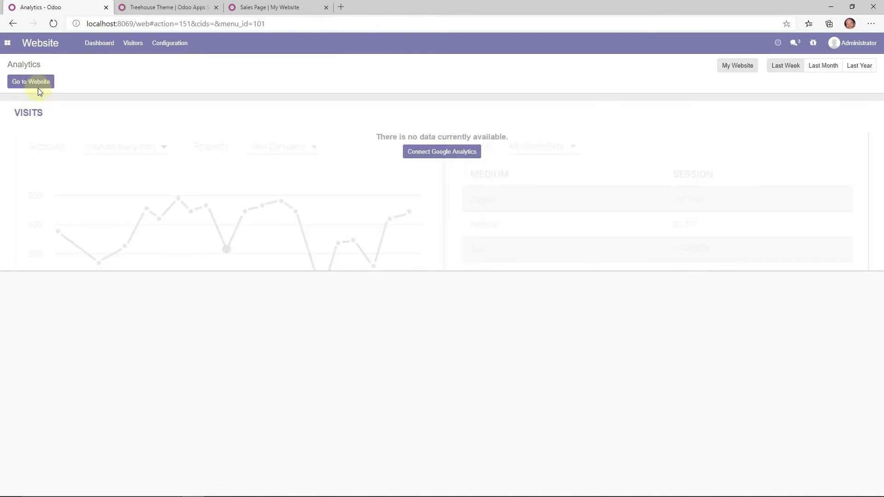
- From the live website, go to the Apps catalogue and install the eCommerce app
{"action": "left_click", "coordinate": [40, 89]}
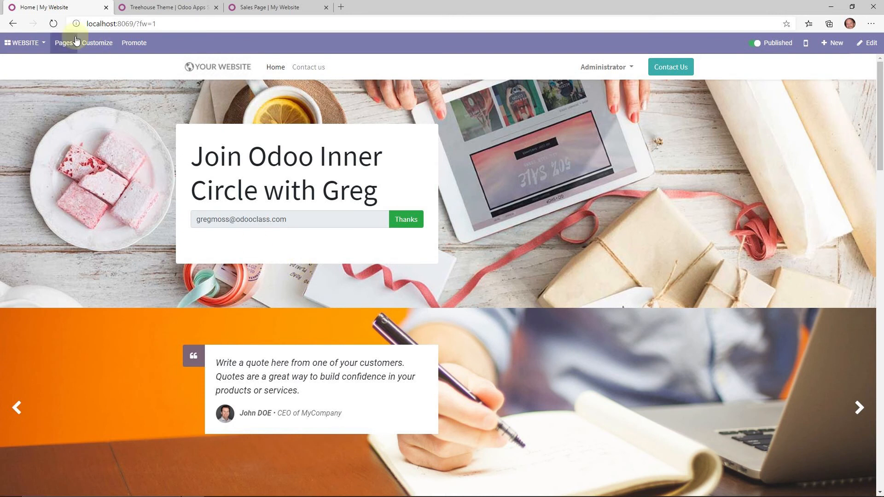
{"action": "left_click", "coordinate": [46, 43]}
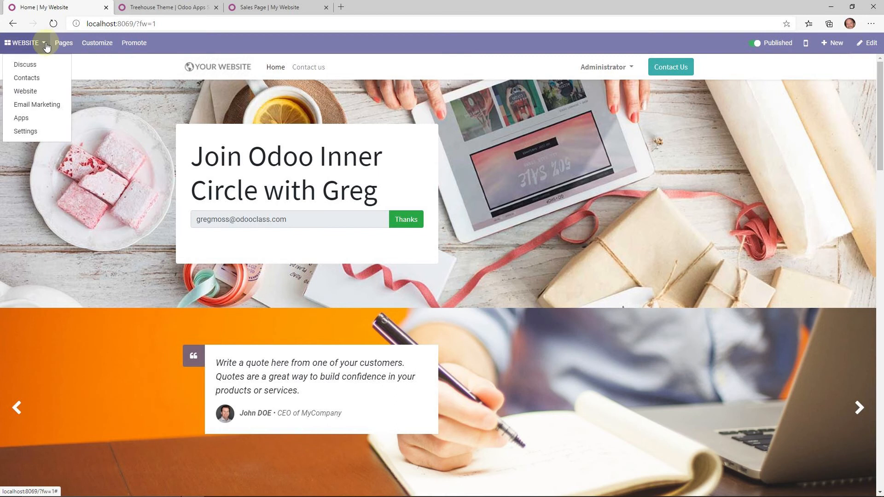
{"action": "left_click", "coordinate": [26, 117]}
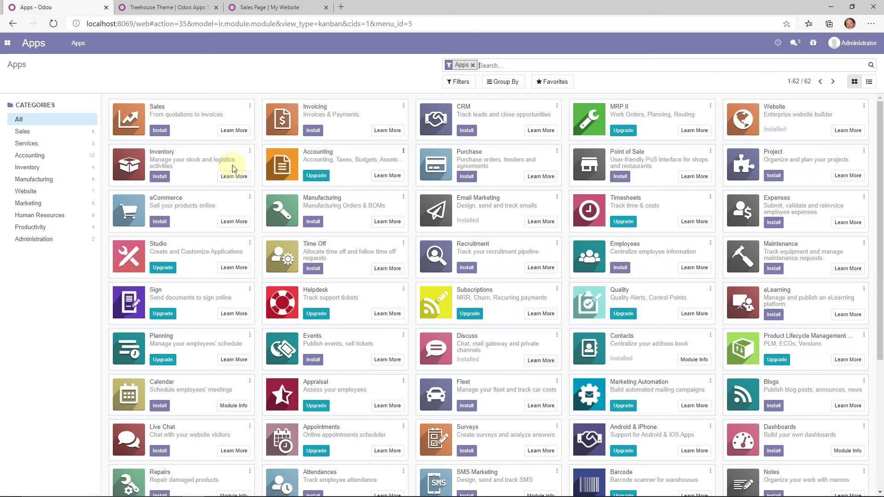
{"action": "left_click", "coordinate": [161, 222]}
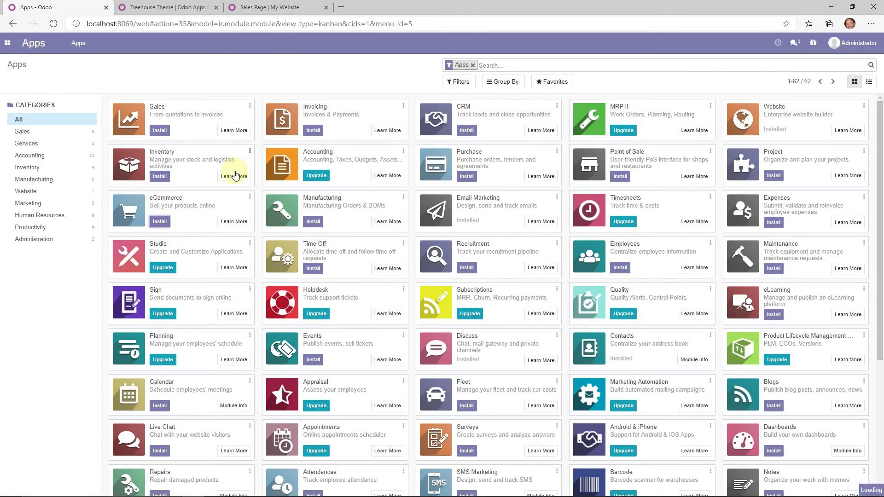
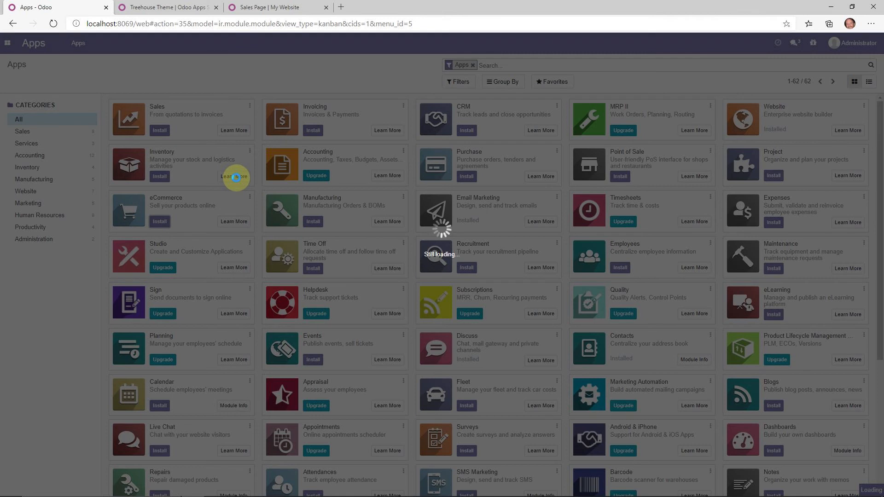
- Browse the Odoo app categories overview and open the Website Builder product page
{"action": "left_click", "coordinate": [199, 7]}
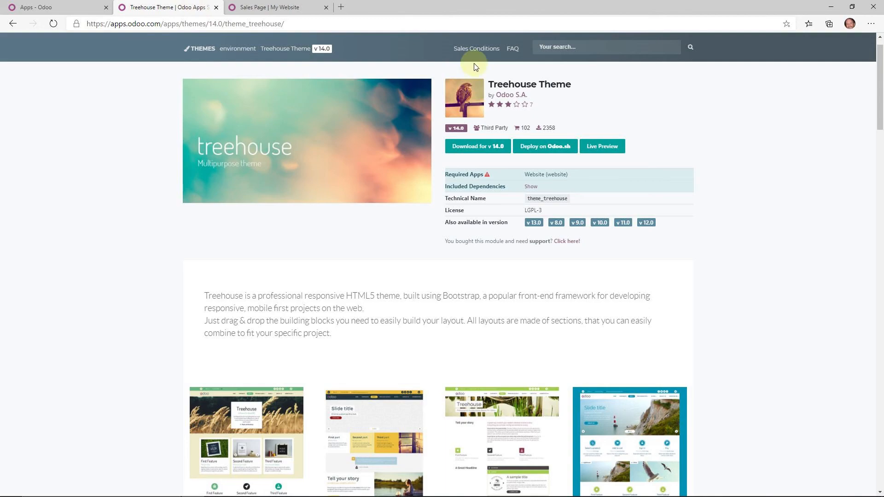
{"action": "scroll", "coordinate": [181, 54], "scroll_direction": "up", "scroll_amount": 1}
{"action": "left_click", "coordinate": [317, 44]}
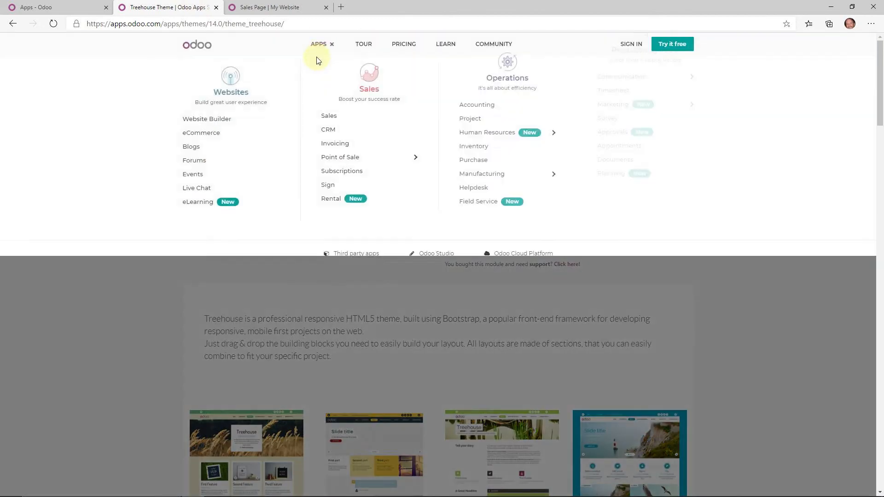
{"action": "left_click", "coordinate": [322, 48]}
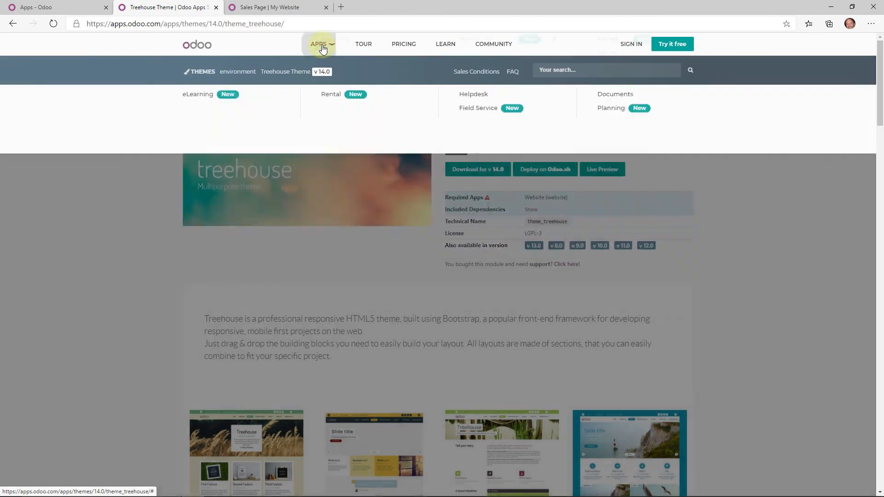
{"action": "left_click", "coordinate": [323, 46]}
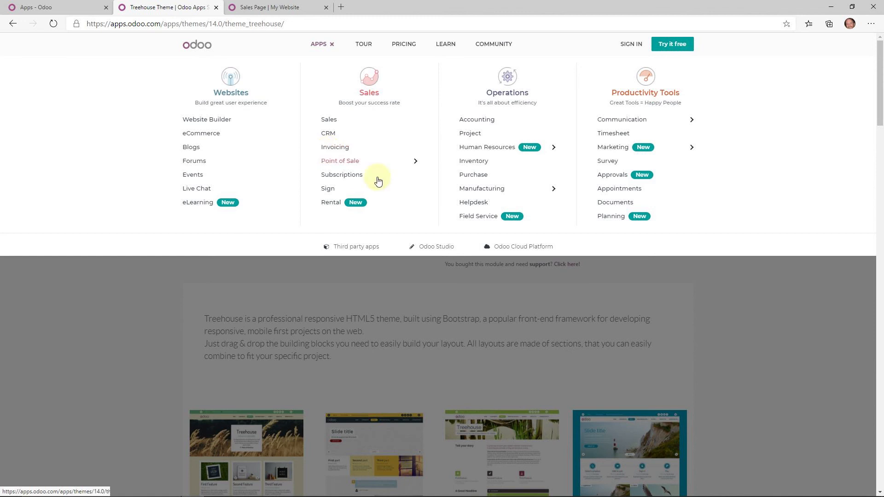
{"action": "left_click", "coordinate": [214, 121]}
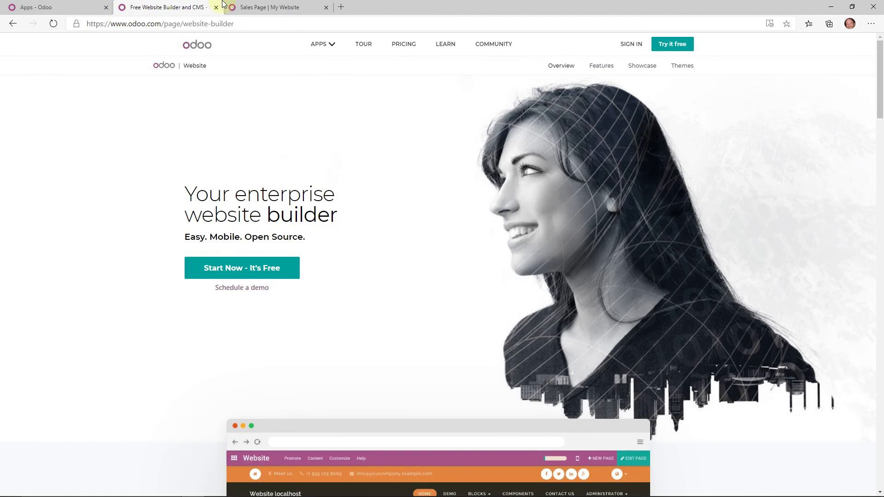
- Go to the Odoo Apps Store and search its apps for 'web'
{"action": "left_click", "coordinate": [241, 24]}
{"action": "type", "text": "apps.odoo.com"}
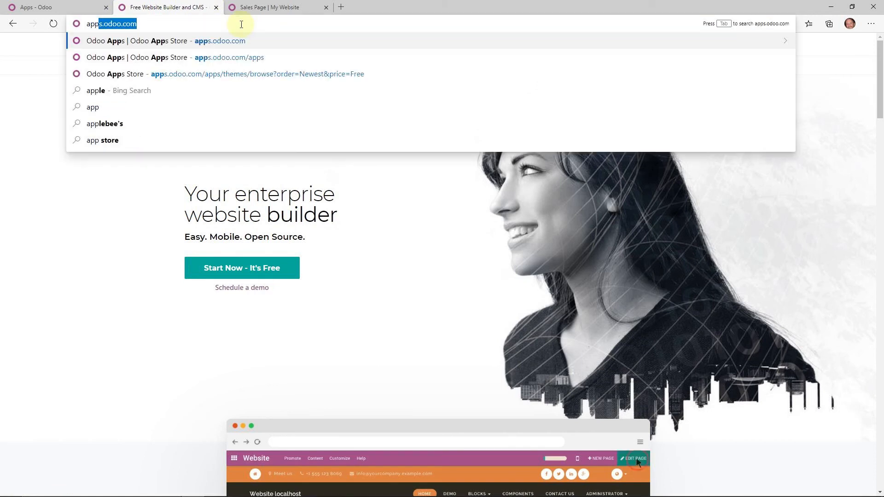
{"action": "key", "text": "Return"}
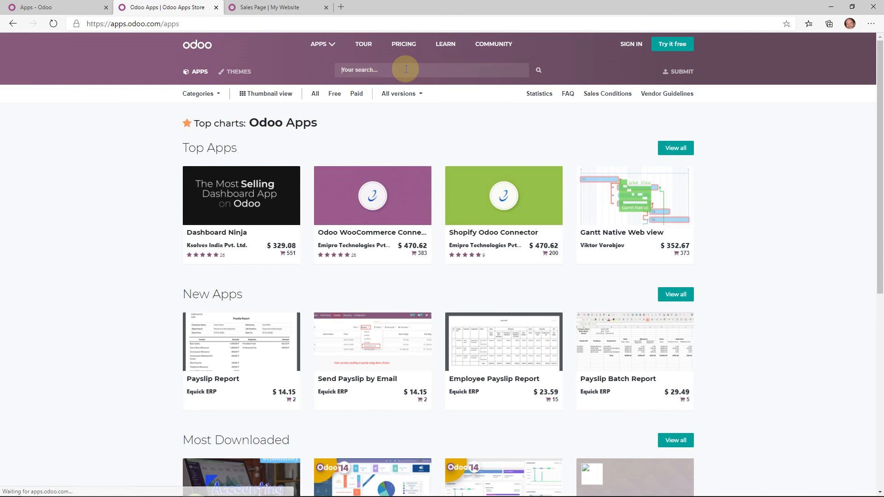
{"action": "left_click", "coordinate": [405, 70]}
{"action": "type", "text": "web"}
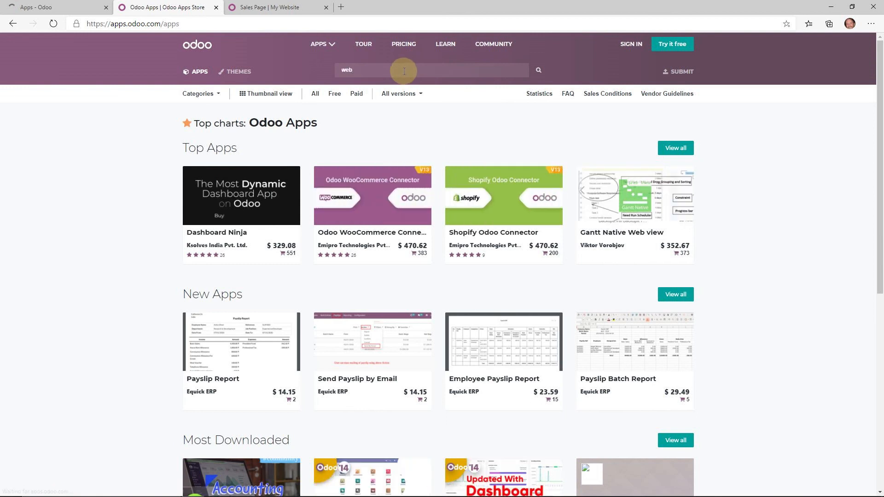
{"action": "key", "text": "Return"}
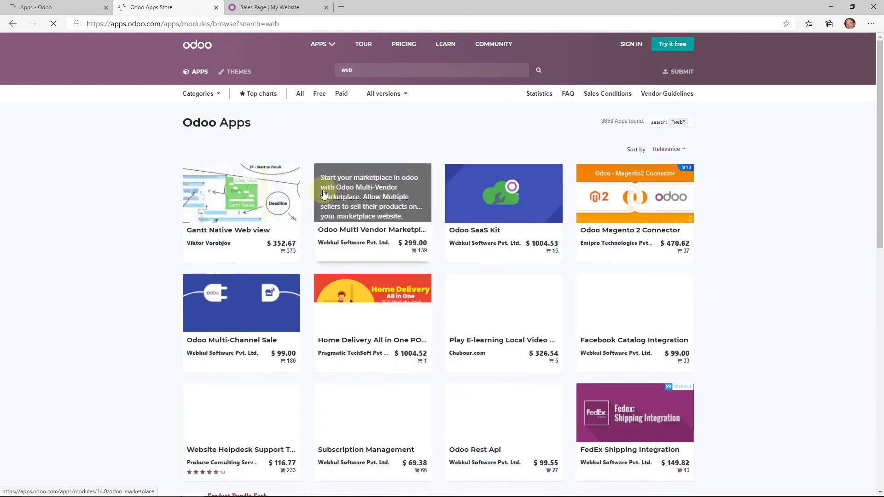
- Filter the 'web' results to free apps, browse them, then return to the local Shop page
{"action": "scroll", "coordinate": [364, 170], "scroll_direction": "down", "scroll_amount": 1}
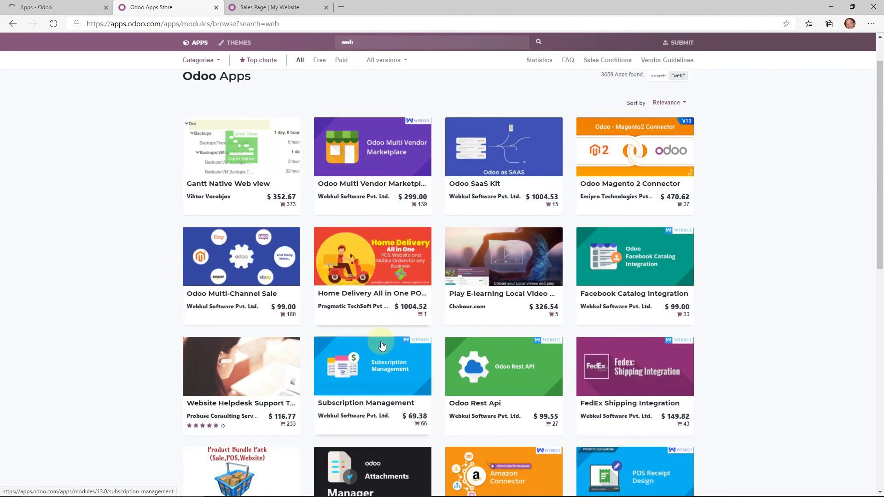
{"action": "scroll", "coordinate": [392, 339], "scroll_direction": "down", "scroll_amount": 2}
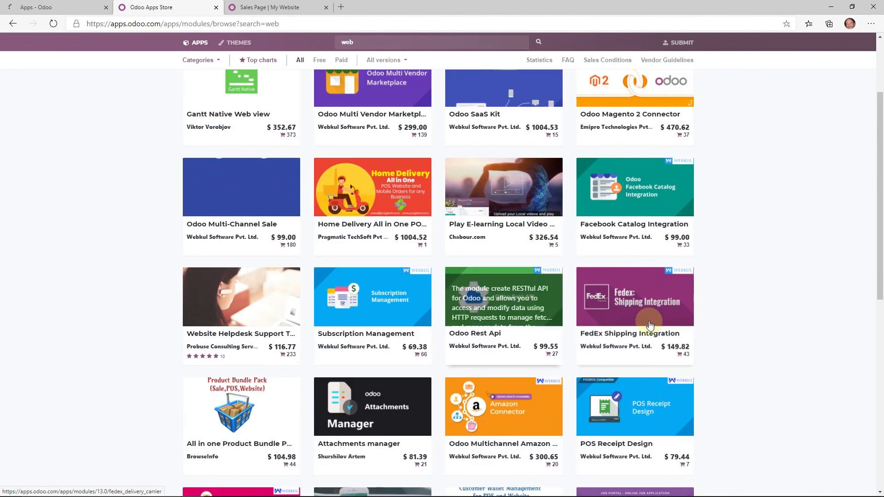
{"action": "mouse_move", "coordinate": [638, 318]}
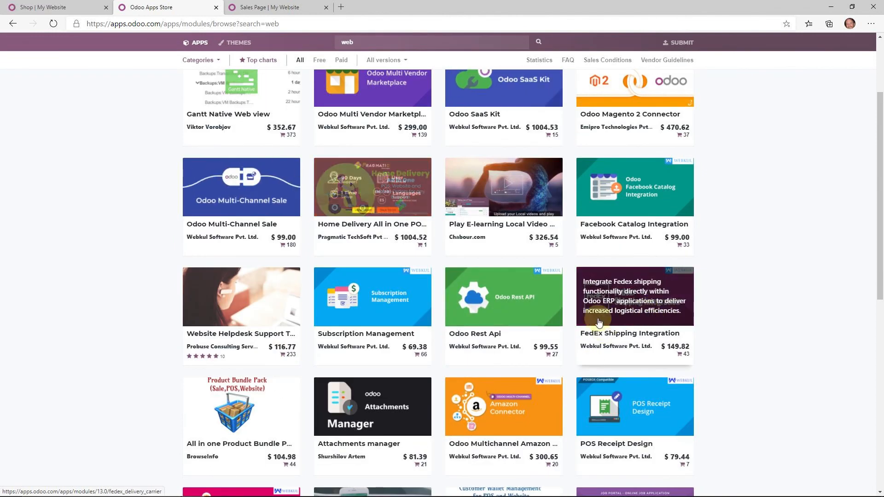
{"action": "scroll", "coordinate": [430, 122], "scroll_direction": "up", "scroll_amount": 3}
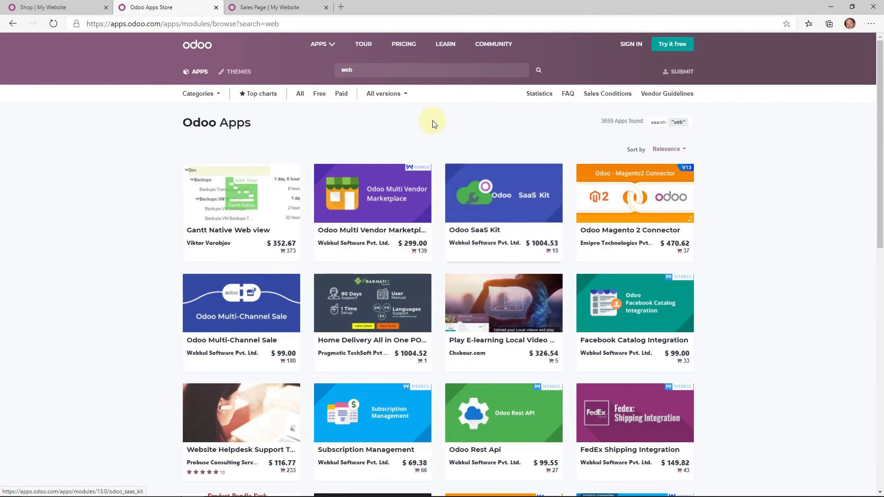
{"action": "left_click", "coordinate": [319, 95]}
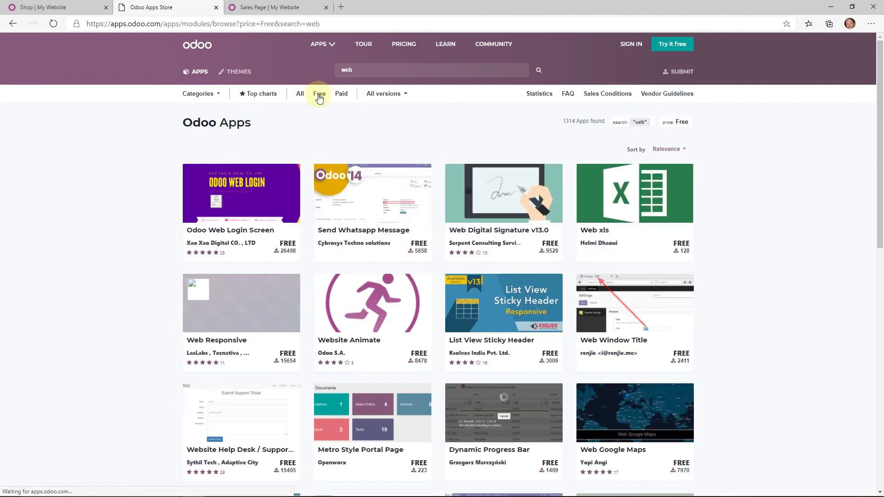
{"action": "scroll", "coordinate": [363, 222], "scroll_direction": "down", "scroll_amount": 3}
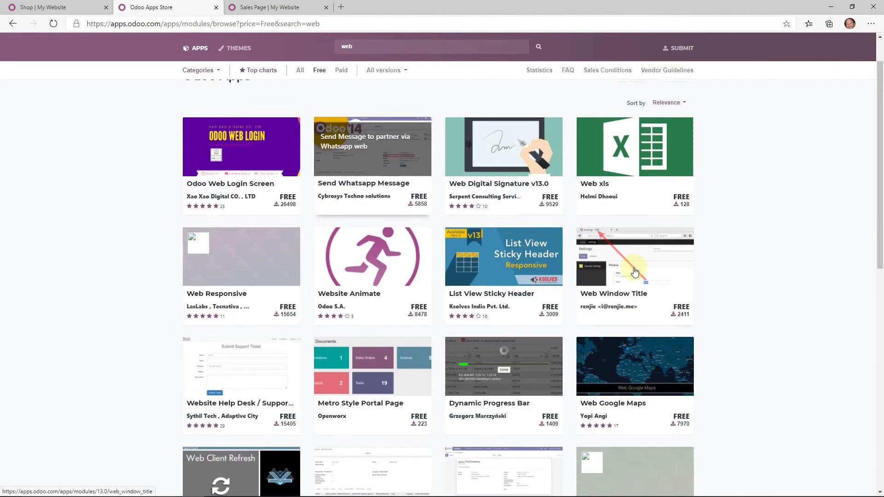
{"action": "scroll", "coordinate": [588, 435], "scroll_direction": "down", "scroll_amount": 5}
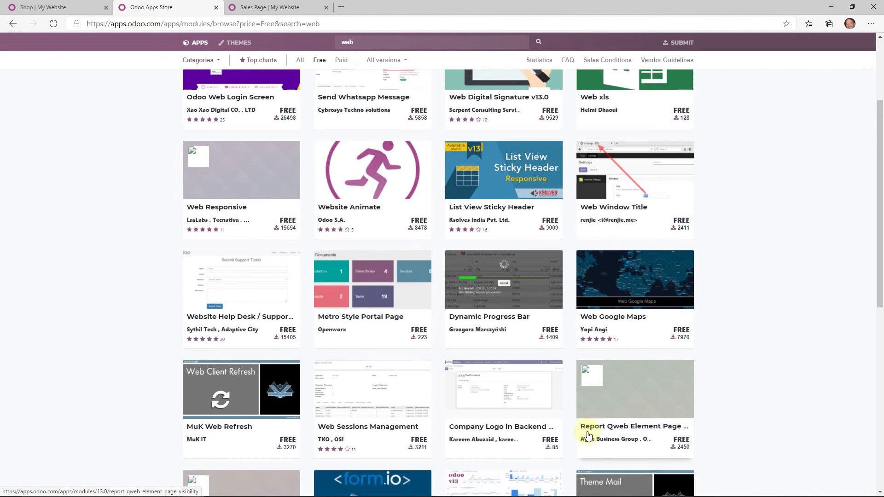
{"action": "scroll", "coordinate": [588, 435], "scroll_direction": "up", "scroll_amount": 6}
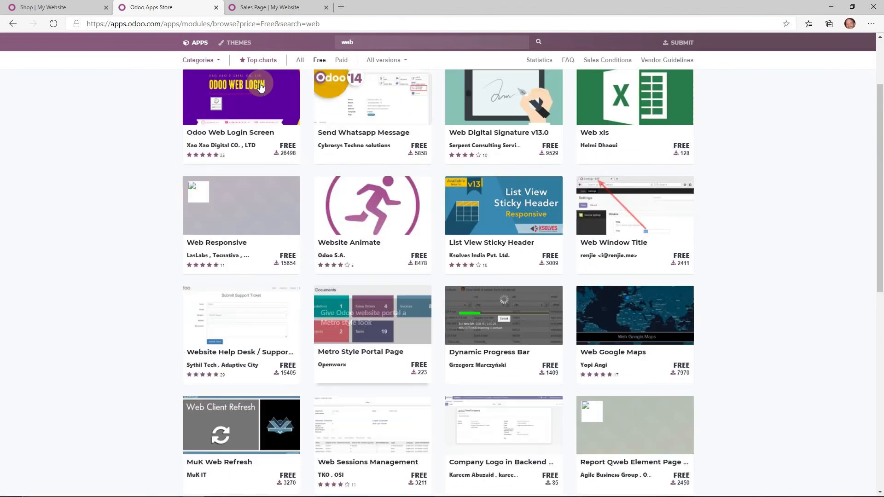
{"action": "left_click", "coordinate": [88, 7]}
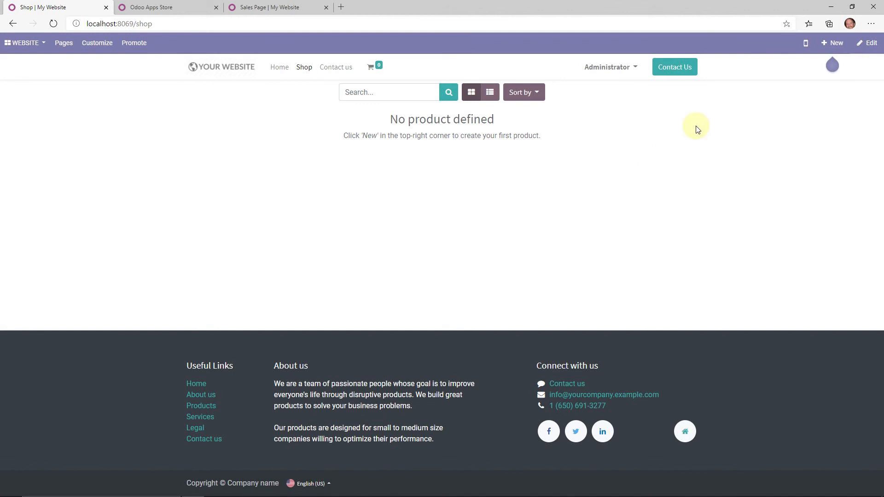
- Create a new website product named Flashlight
{"action": "left_click", "coordinate": [833, 42]}
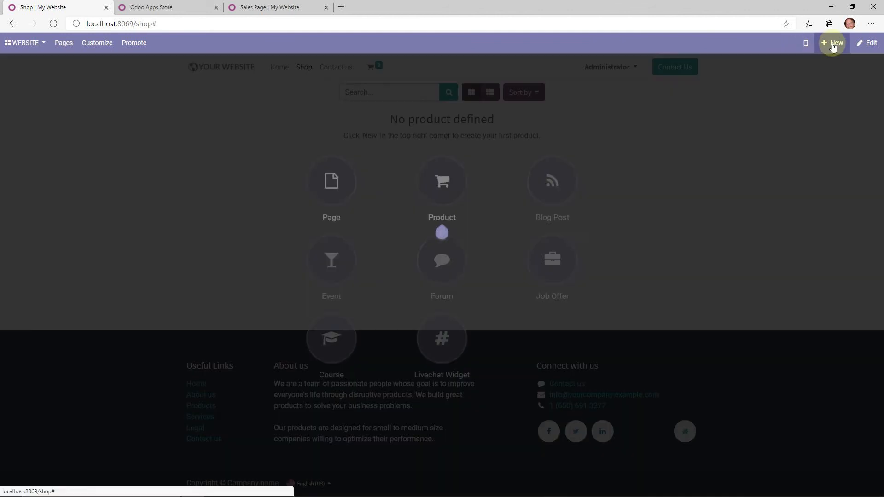
{"action": "left_click", "coordinate": [463, 191]}
{"action": "type", "text": "Flashlight"}
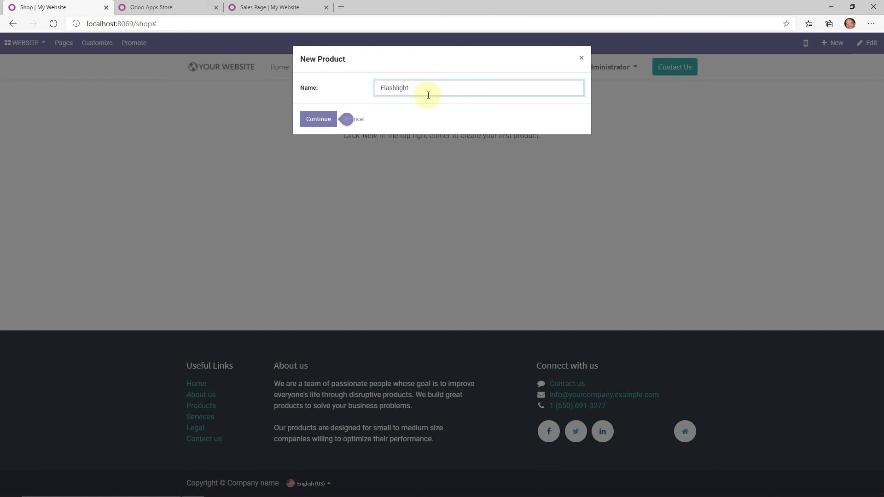
{"action": "left_click", "coordinate": [329, 119]}
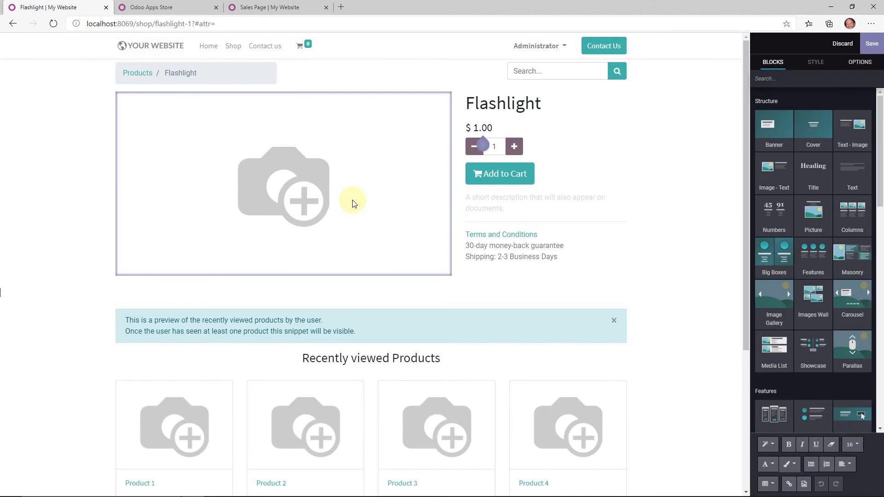
- Replace the placeholder image with an uploaded yellow flashlight photo
{"action": "left_click", "coordinate": [294, 162]}
{"action": "double_click", "coordinate": [295, 162]}
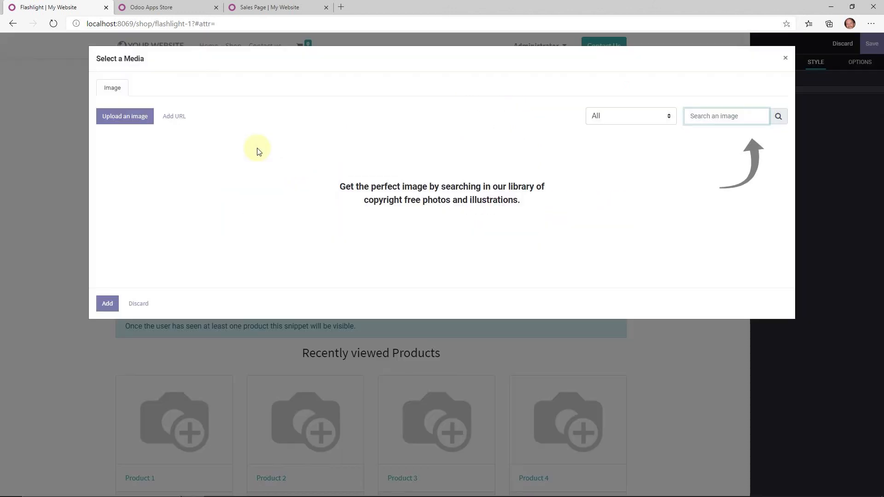
{"action": "left_click", "coordinate": [138, 119]}
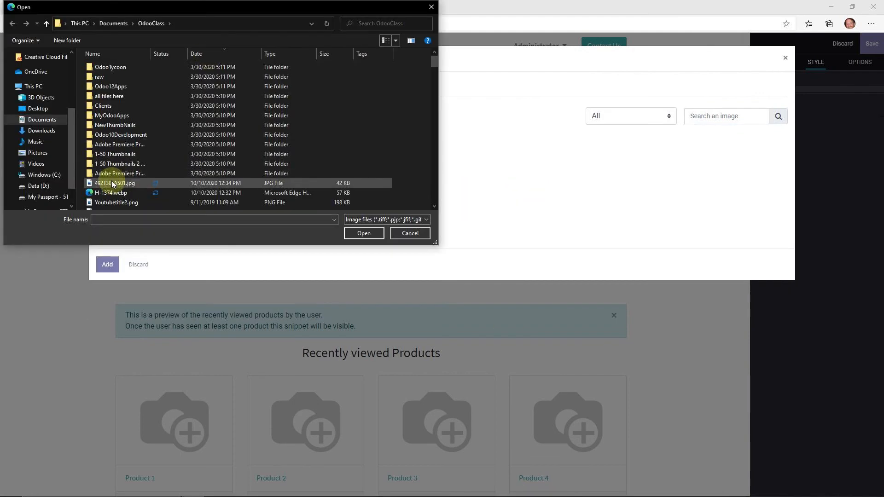
{"action": "double_click", "coordinate": [113, 183]}
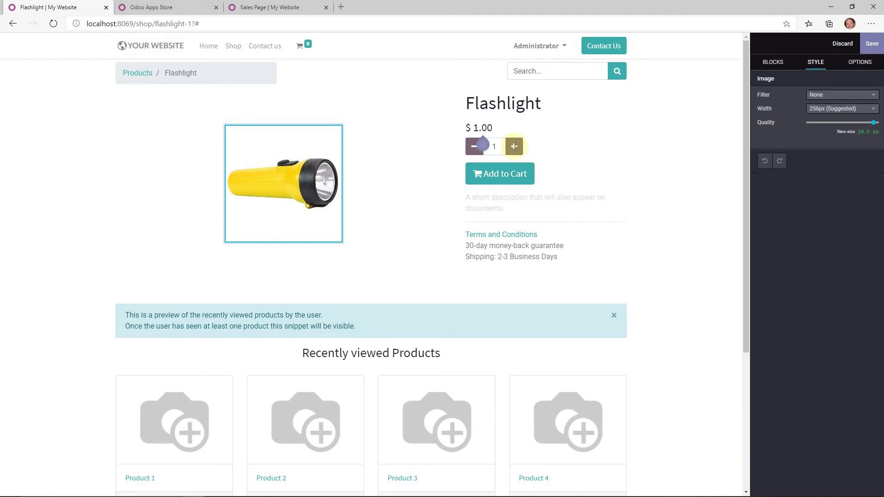
{"action": "left_click", "coordinate": [513, 146]}
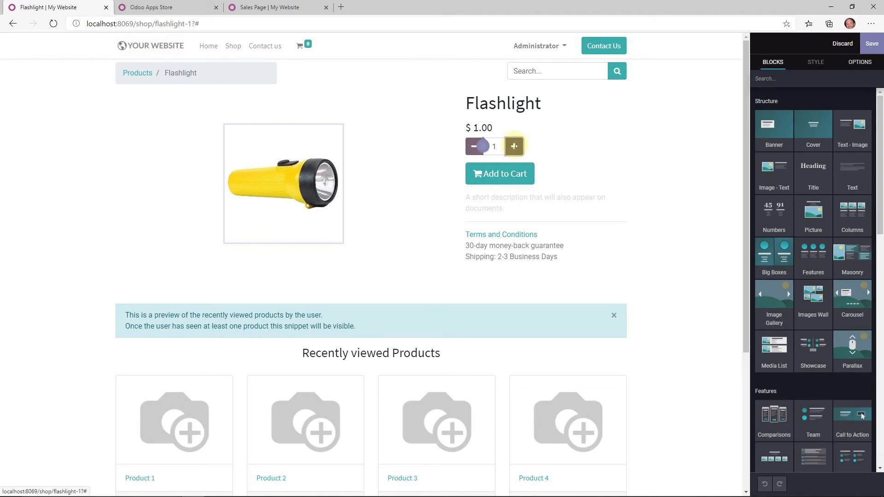
- Set the Flashlight price to 23 and save the product page
{"action": "left_click", "coordinate": [476, 127]}
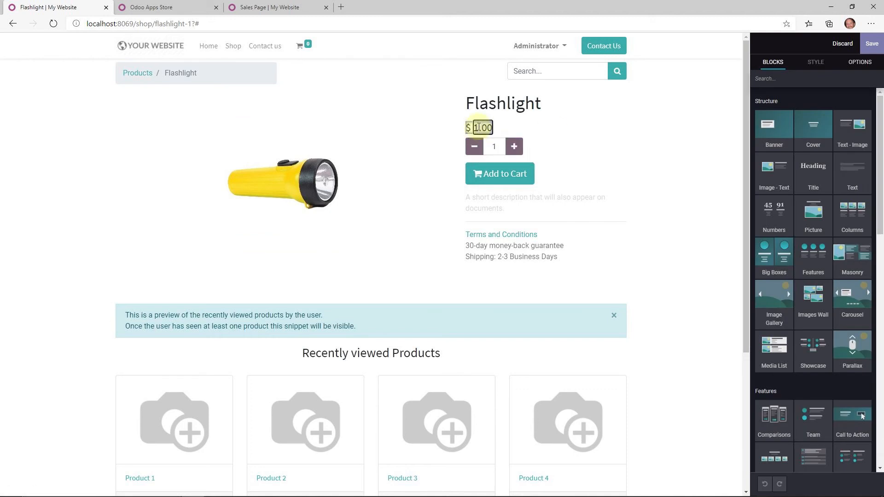
{"action": "type", "text": "23"}
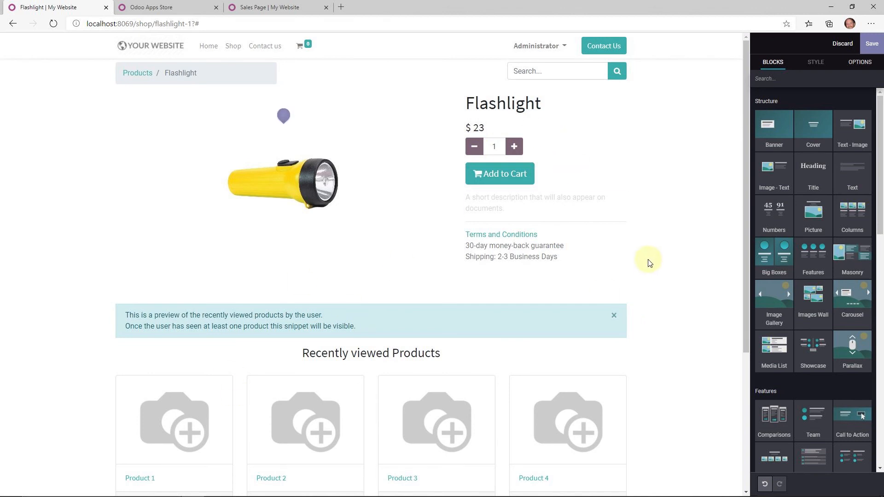
{"action": "scroll", "coordinate": [644, 261], "scroll_direction": "down", "scroll_amount": 2}
{"action": "scroll", "coordinate": [599, 257], "scroll_direction": "up", "scroll_amount": 2}
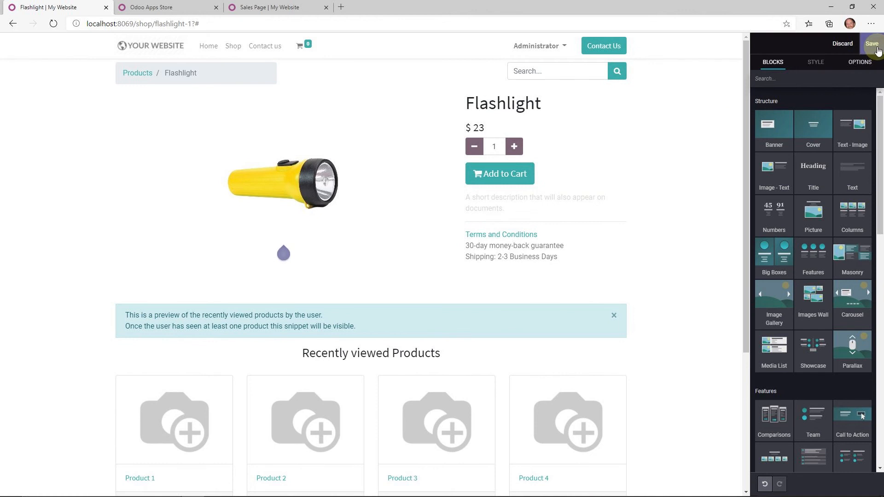
{"action": "left_click", "coordinate": [876, 47]}
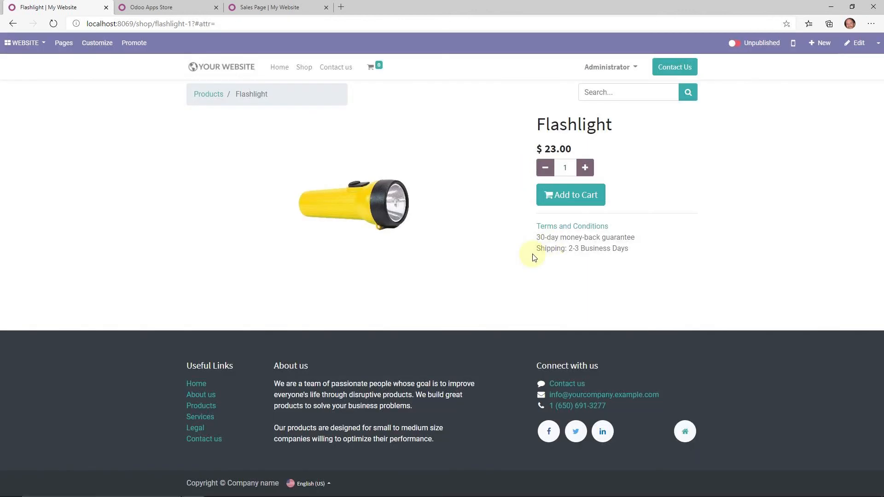
- Publish the Flashlight product, check its $23.00 card in the Shop, and go Home
{"action": "left_click", "coordinate": [212, 94]}
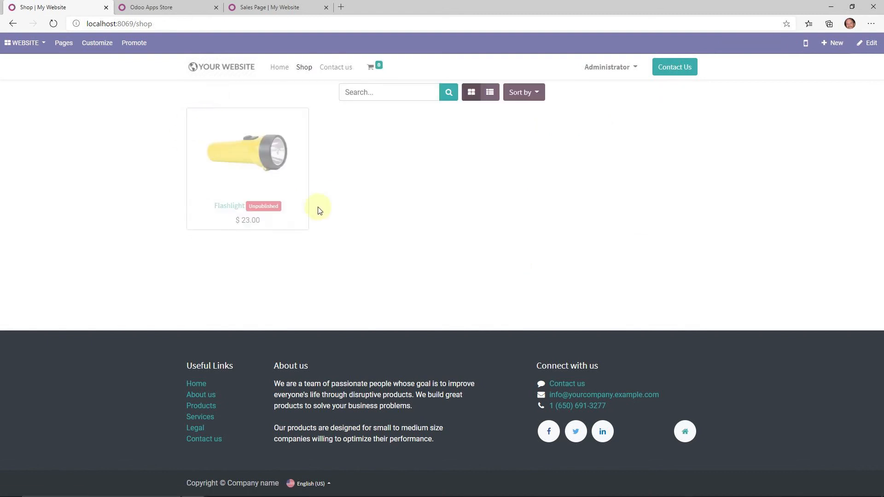
{"action": "left_click", "coordinate": [274, 206]}
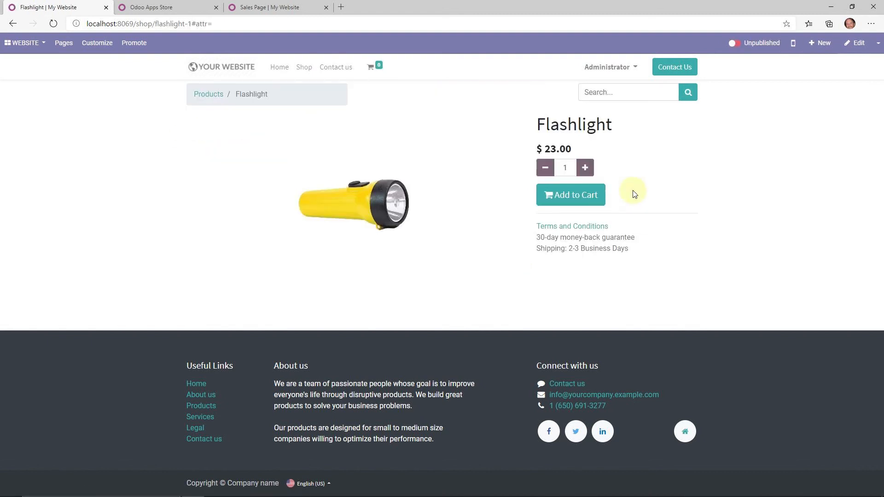
{"action": "left_click", "coordinate": [742, 45]}
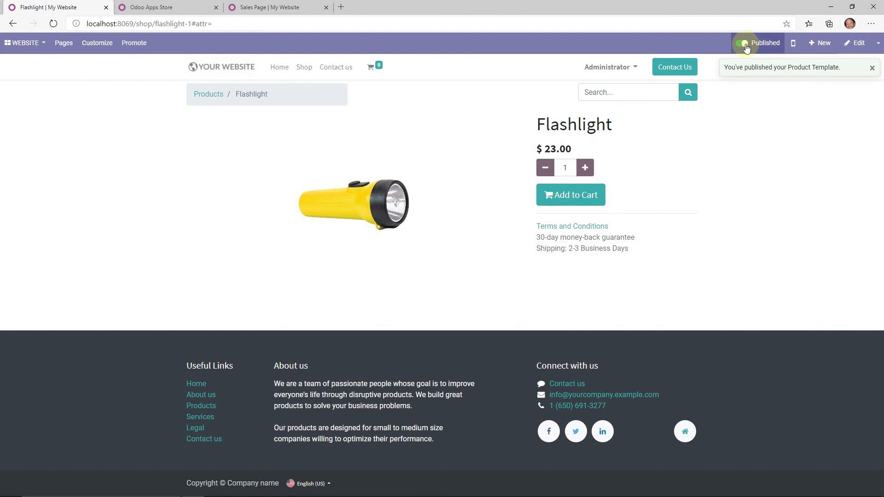
{"action": "left_click", "coordinate": [219, 101]}
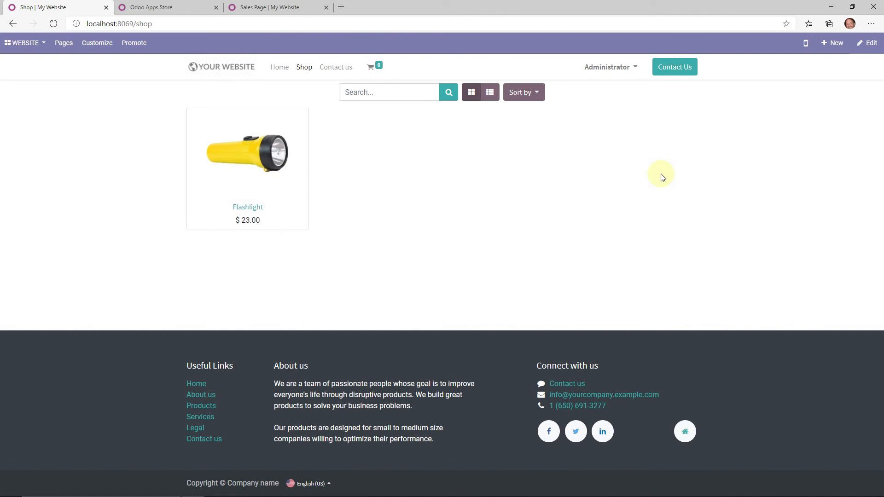
{"action": "left_click", "coordinate": [304, 70]}
{"action": "left_click", "coordinate": [283, 74]}
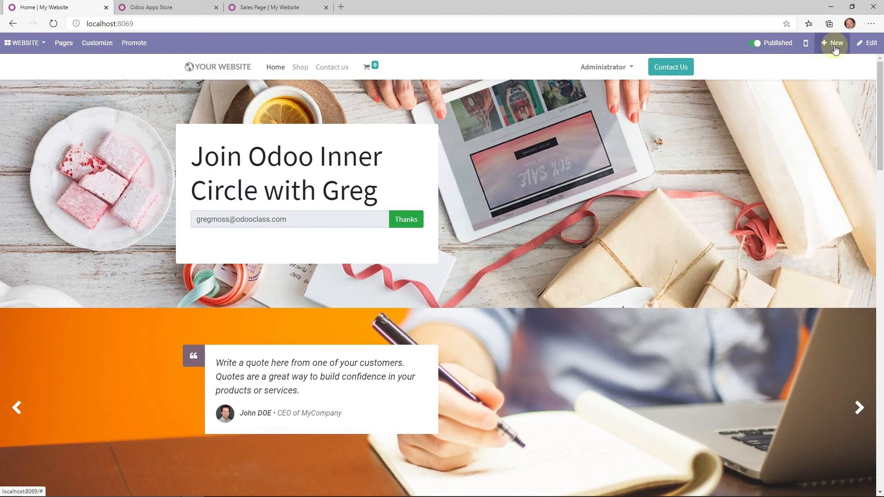
- Add Picture, Showcase and Features blocks to the Flashlight product page and save it
{"action": "left_click", "coordinate": [300, 67]}
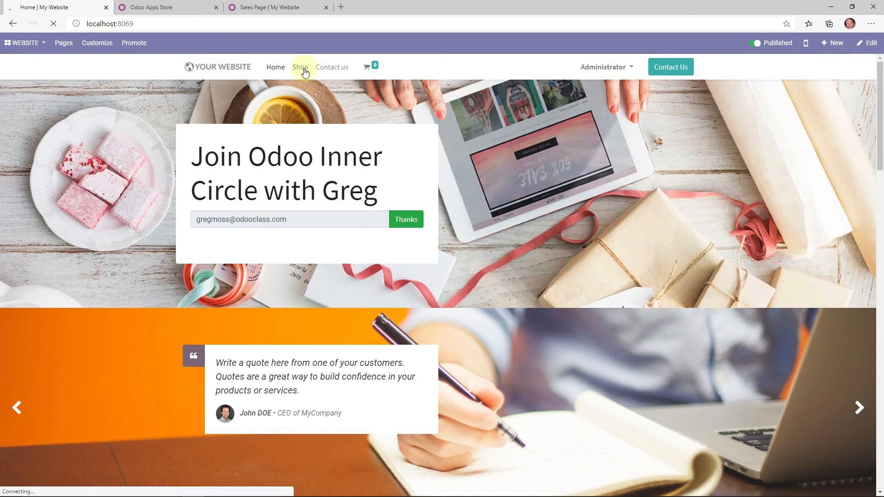
{"action": "left_click", "coordinate": [275, 180]}
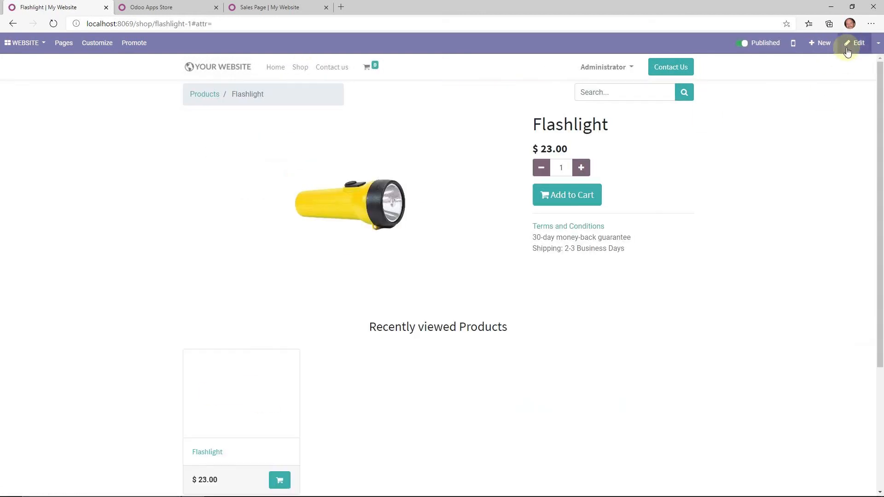
{"action": "left_click", "coordinate": [852, 45]}
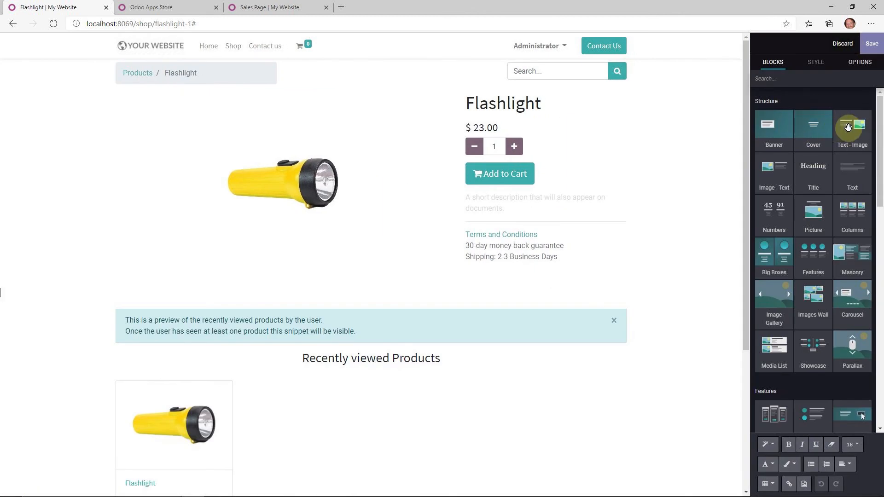
{"action": "left_click_drag", "start_coordinate": [816, 222], "coordinate": [430, 299]}
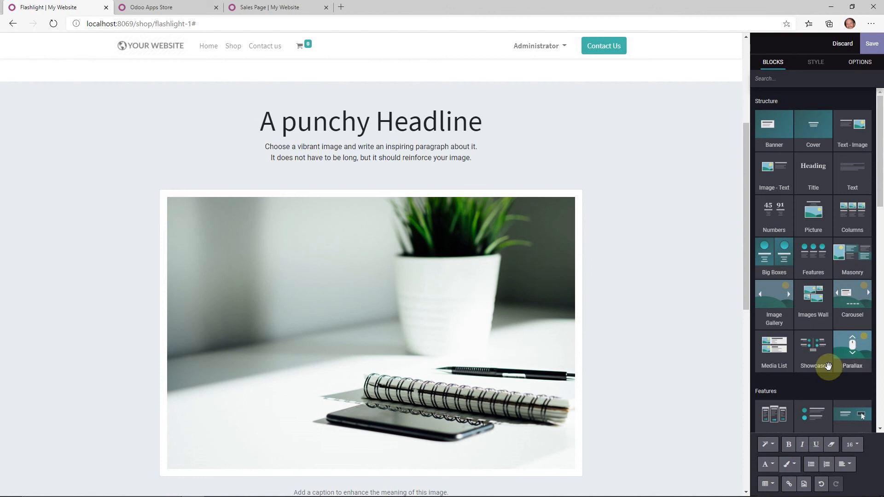
{"action": "left_click_drag", "start_coordinate": [814, 350], "coordinate": [385, 144]}
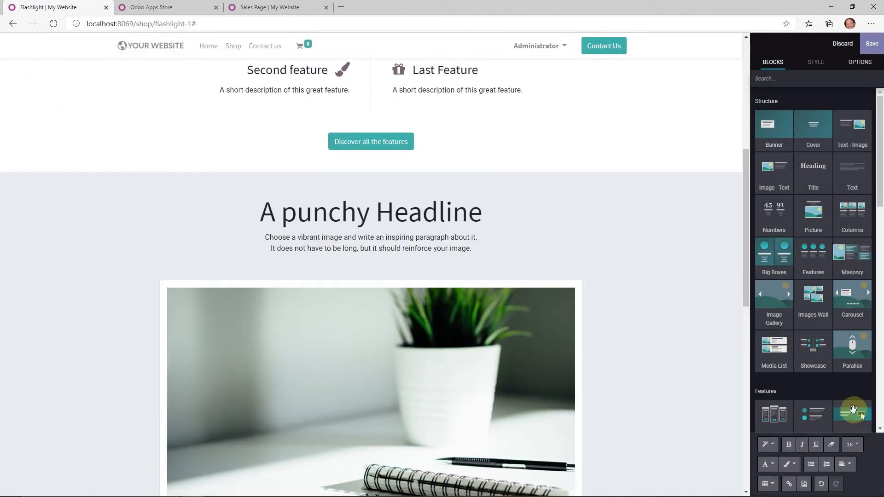
{"action": "left_click_drag", "start_coordinate": [809, 416], "coordinate": [404, 189]}
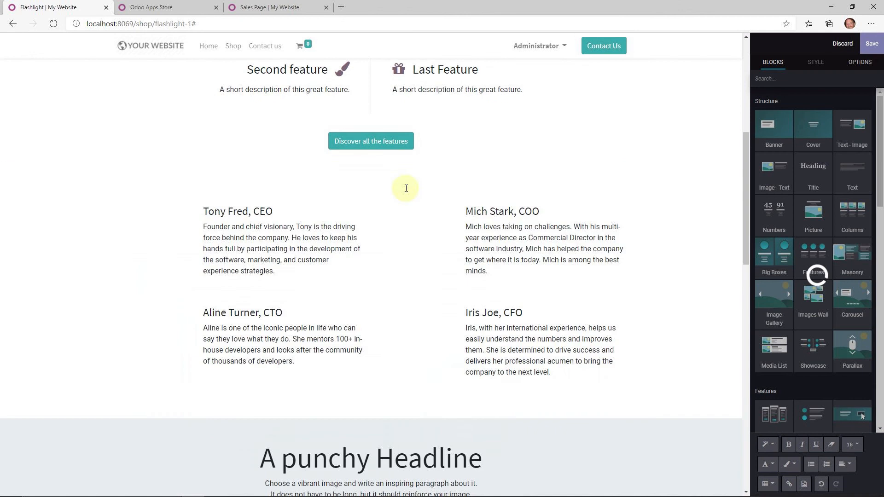
{"action": "scroll", "coordinate": [602, 238], "scroll_direction": "up", "scroll_amount": 5}
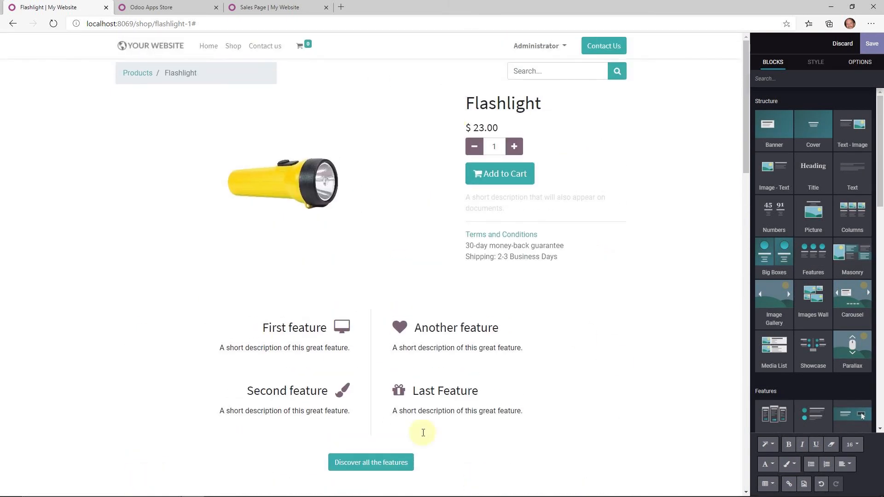
{"action": "scroll", "coordinate": [454, 344], "scroll_direction": "down", "scroll_amount": 10}
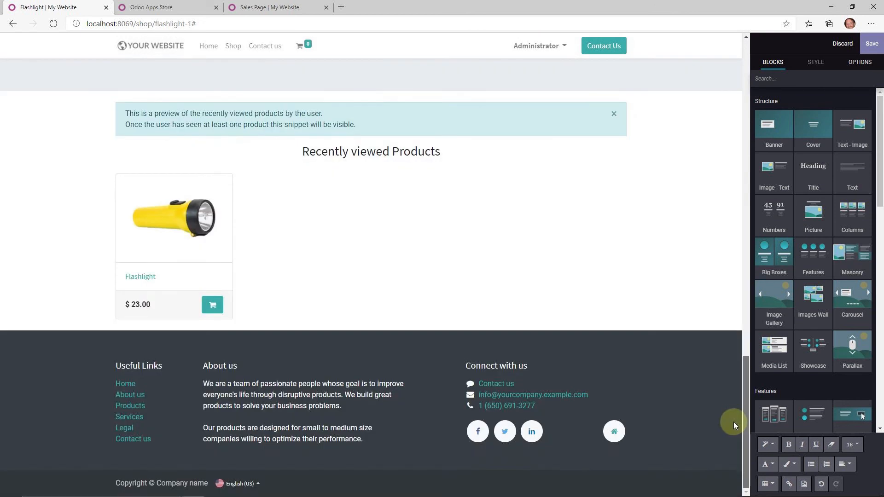
{"action": "left_click_drag", "start_coordinate": [745, 421], "coordinate": [741, 45]}
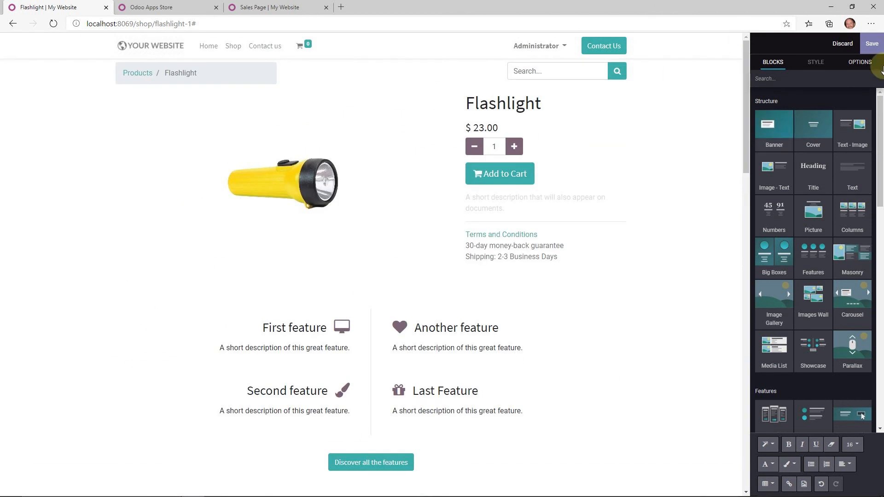
{"action": "left_click", "coordinate": [448, 164]}
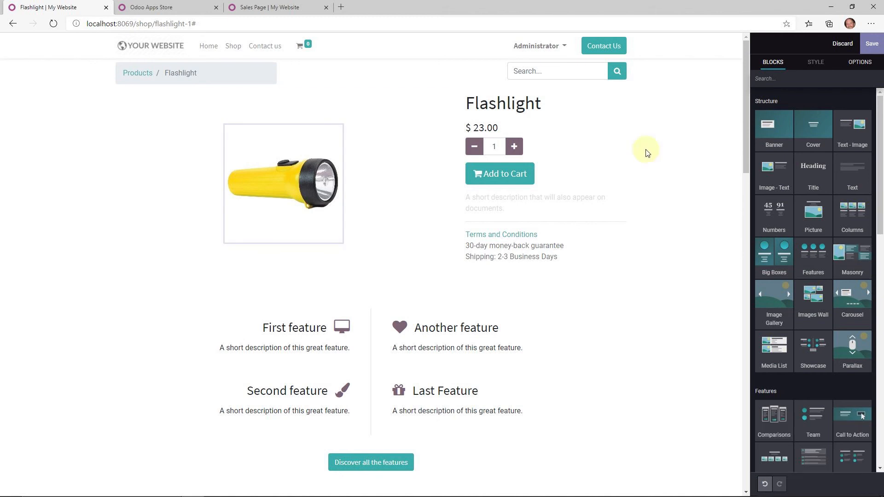
{"action": "left_click", "coordinate": [867, 46]}
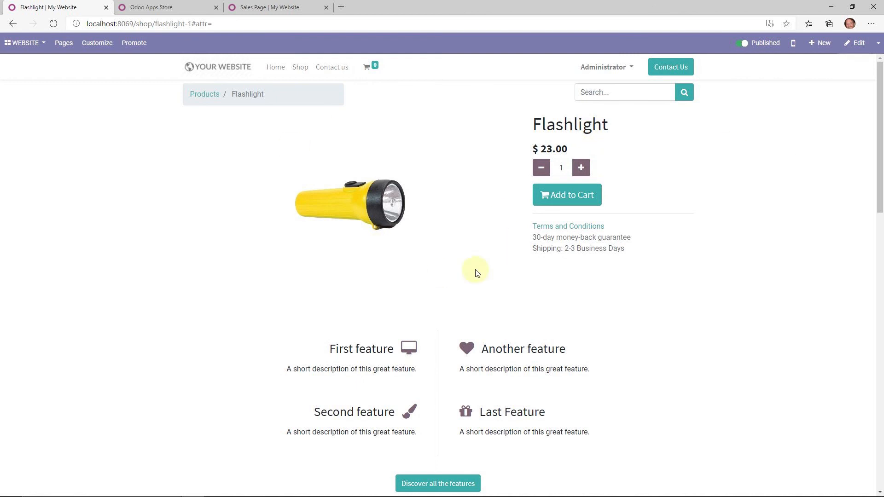
- Keep quantity at 1, re-save the page, and add one Flashlight to the cart
{"action": "left_click", "coordinate": [580, 168]}
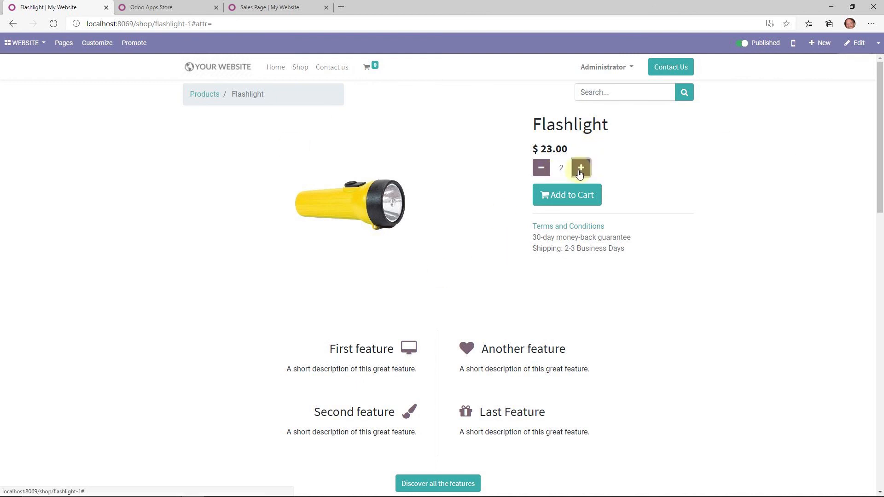
{"action": "left_click", "coordinate": [541, 168]}
{"action": "left_click", "coordinate": [857, 43]}
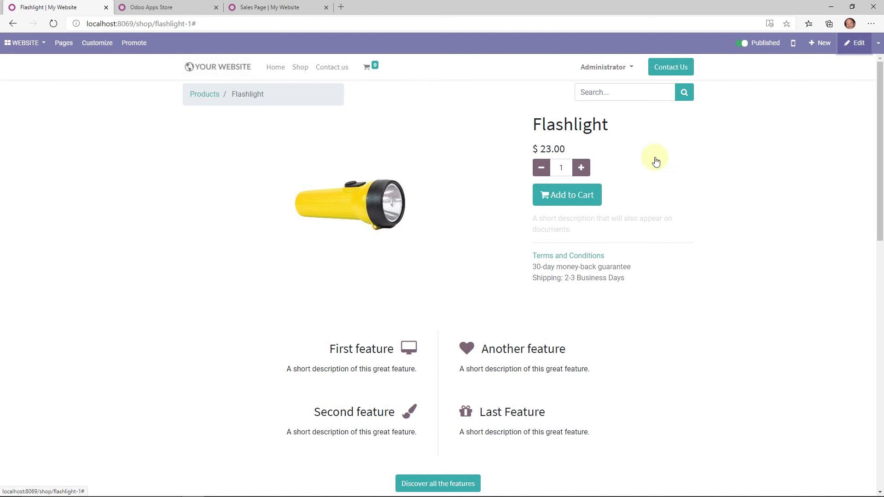
{"action": "left_click", "coordinate": [641, 148]}
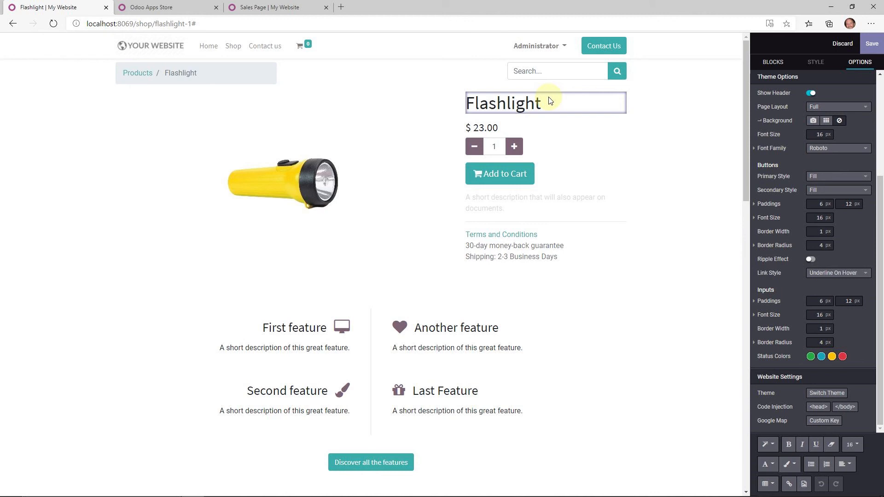
{"action": "left_click", "coordinate": [871, 44]}
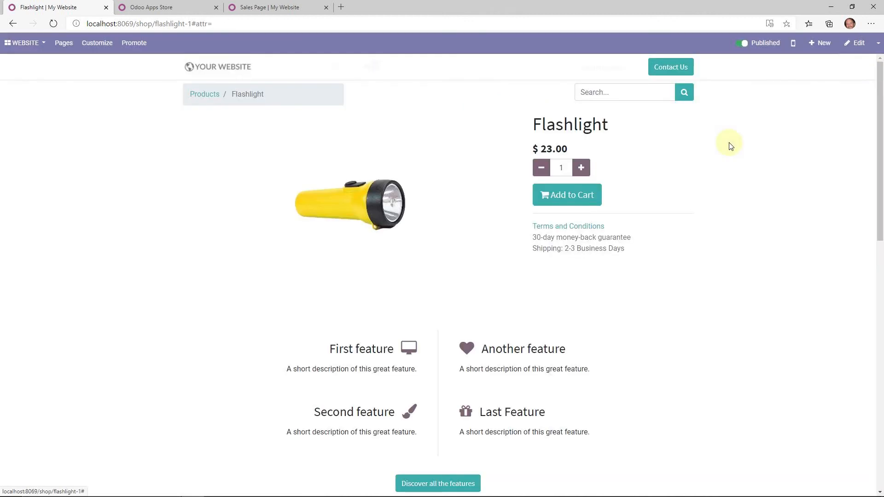
{"action": "left_click", "coordinate": [575, 198]}
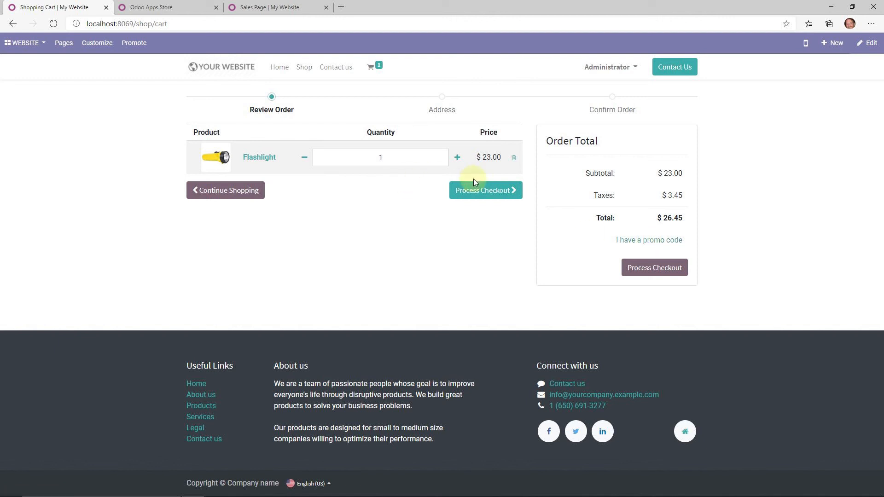
- Proceed to checkout and fill in the phone number, street address and city
{"action": "left_click", "coordinate": [482, 194]}
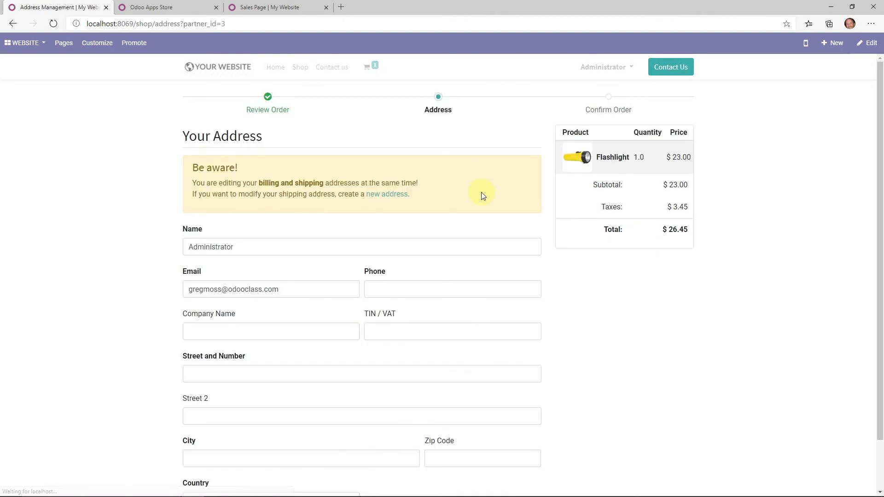
{"action": "scroll", "coordinate": [309, 212], "scroll_direction": "down", "scroll_amount": 2}
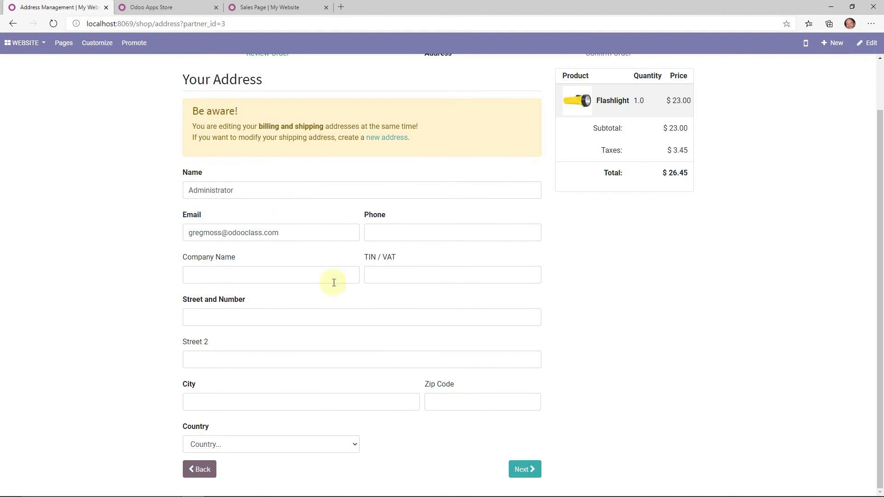
{"action": "left_click", "coordinate": [524, 469]}
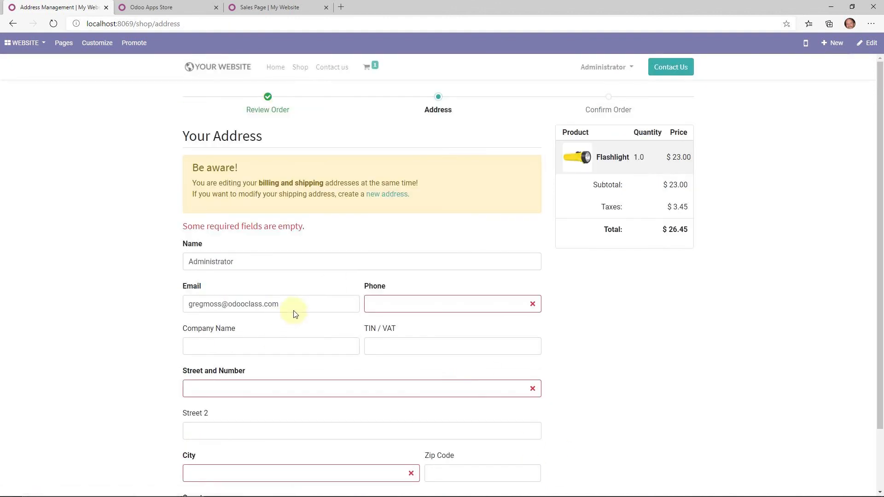
{"action": "left_click", "coordinate": [436, 308]}
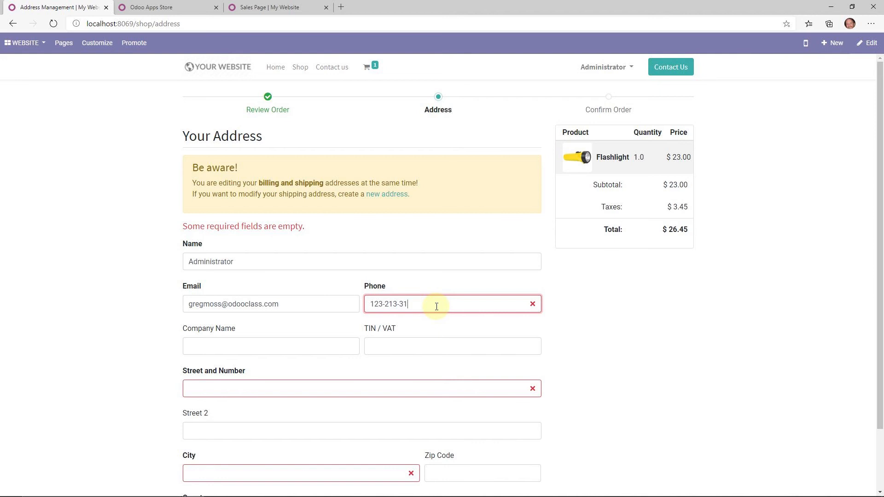
{"action": "type", "text": "123-213-3123"}
{"action": "key", "text": "Tab"}
{"action": "key", "text": "Tab"}
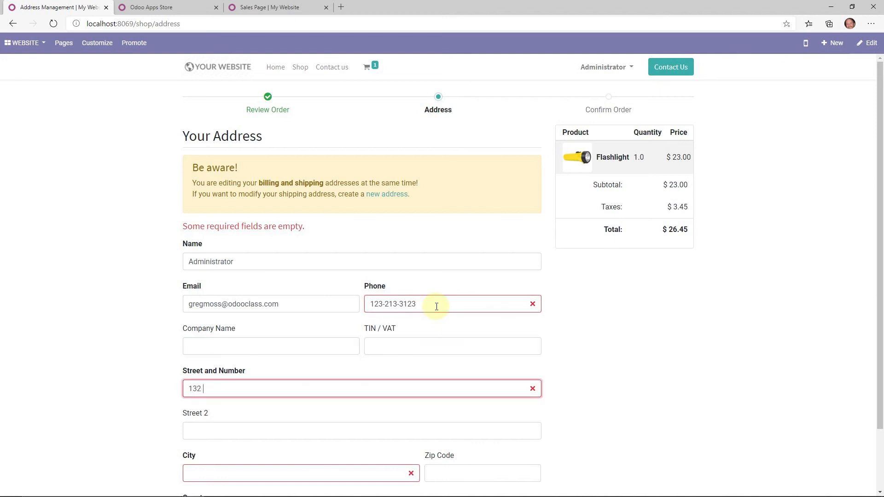
{"action": "type", "text": "132 Main"}
{"action": "key", "text": "Tab"}
{"action": "key", "text": "Tab"}
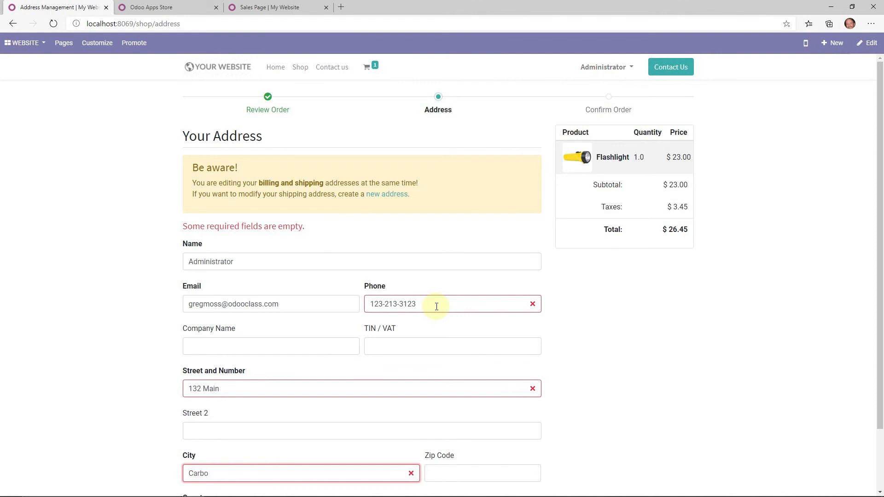
{"action": "type", "text": "Carbondale"}
{"action": "key", "text": "Tab"}
- Choose Antigua and Barbuda as the country, add the missing zip code, and submit the address
{"action": "scroll", "coordinate": [436, 306], "scroll_direction": "down", "scroll_amount": 1}
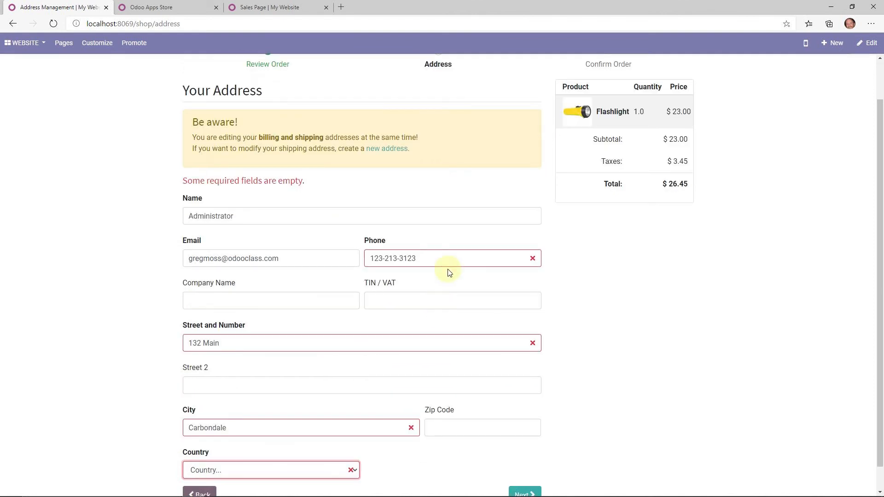
{"action": "left_click", "coordinate": [334, 470]}
{"action": "left_click", "coordinate": [275, 360]}
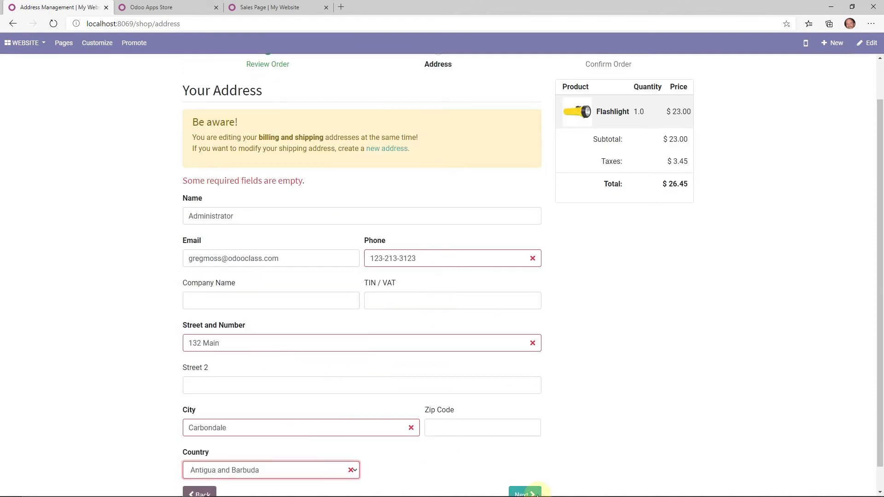
{"action": "left_click", "coordinate": [525, 491]}
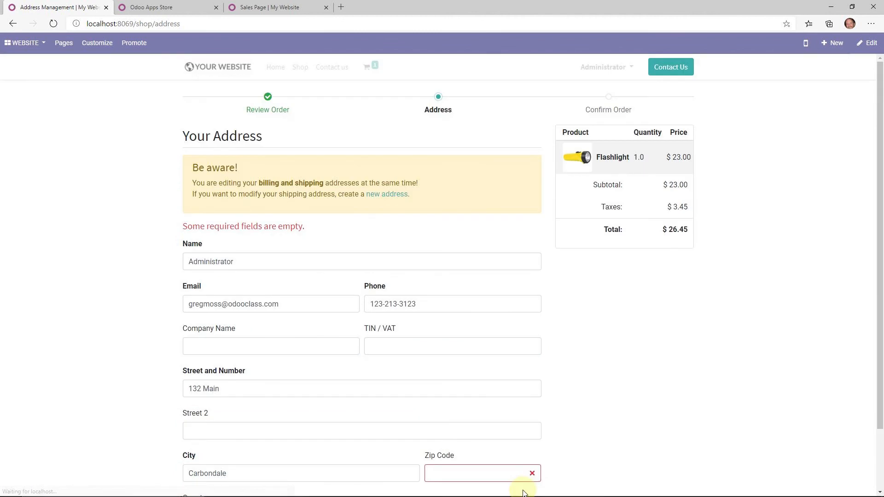
{"action": "scroll", "coordinate": [411, 303], "scroll_direction": "down", "scroll_amount": 2}
{"action": "left_click", "coordinate": [448, 399]}
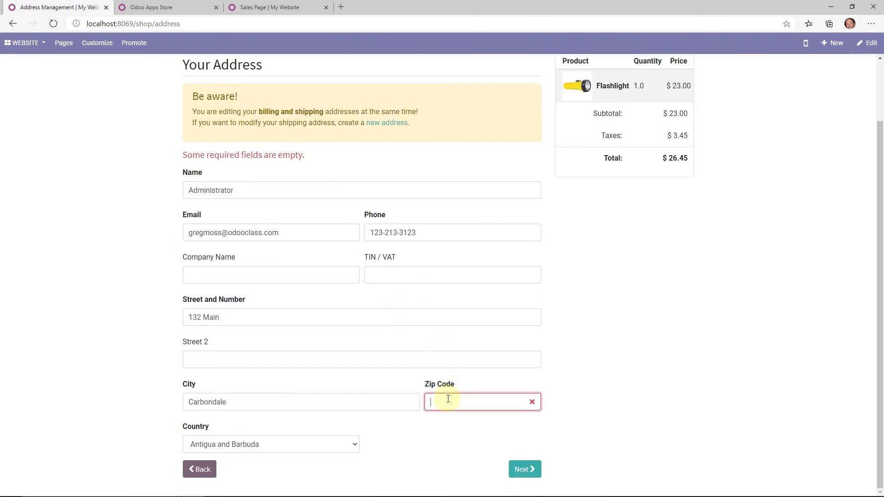
{"action": "type", "text": "41233"}
{"action": "left_click", "coordinate": [527, 468]}
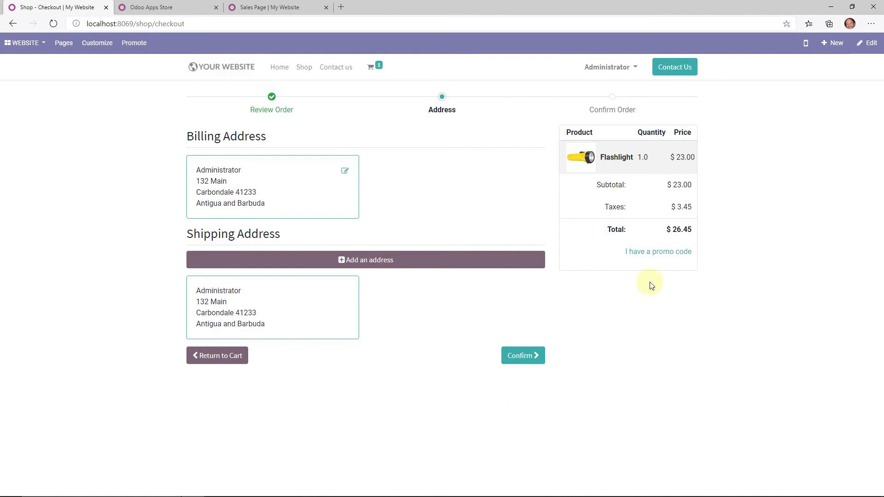
- Confirm the addresses and pay the $26.45 order by Wire Transfer, reviewing the payment instructions
{"action": "left_click", "coordinate": [510, 359]}
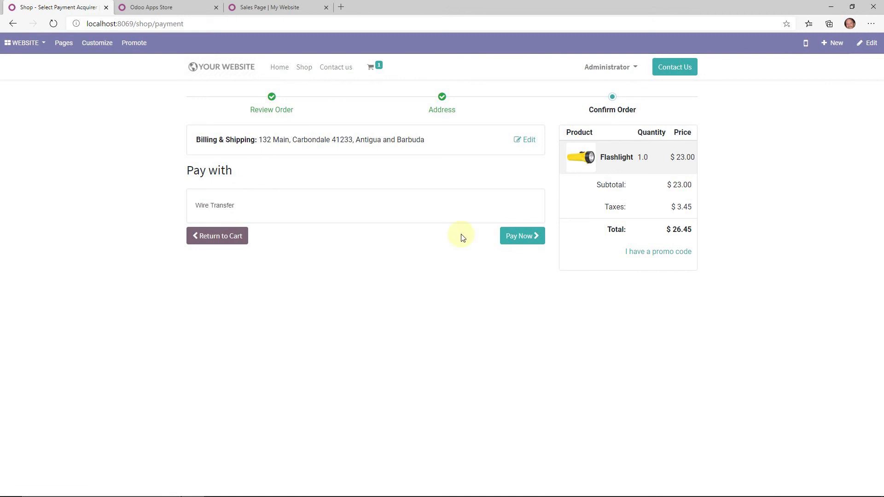
{"action": "left_click", "coordinate": [512, 239]}
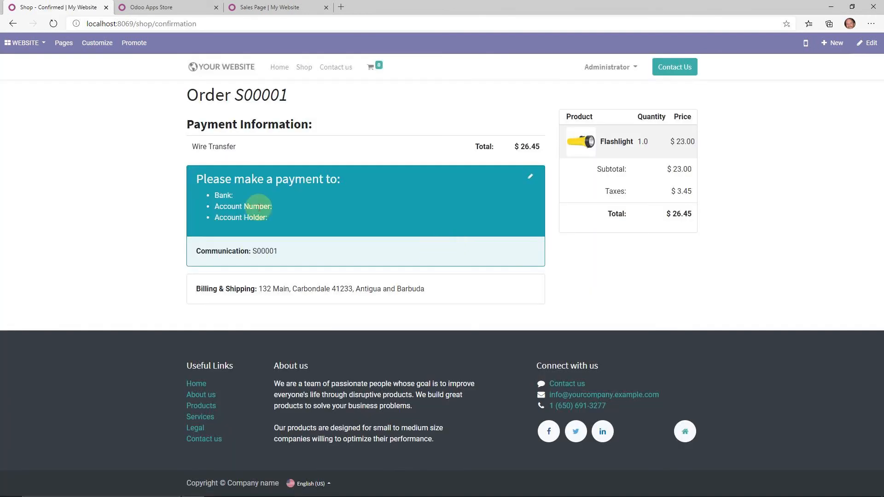
{"action": "triple_click", "coordinate": [206, 192]}
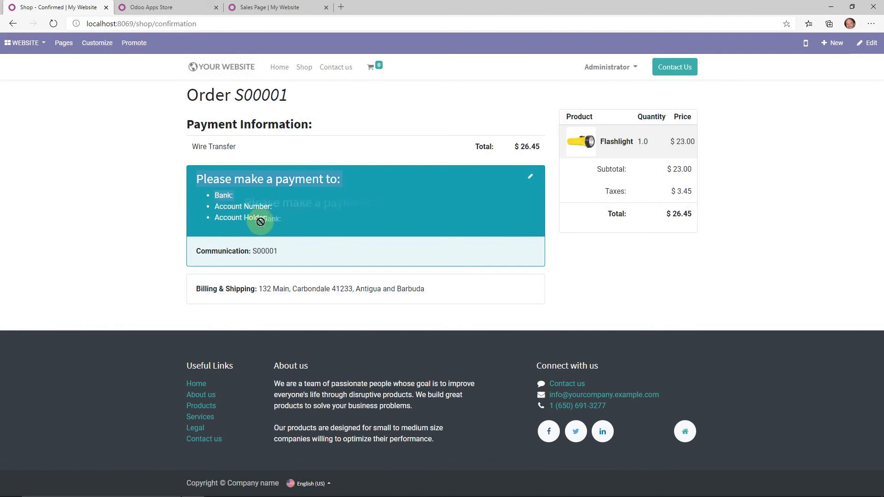
{"action": "left_click", "coordinate": [223, 198]}
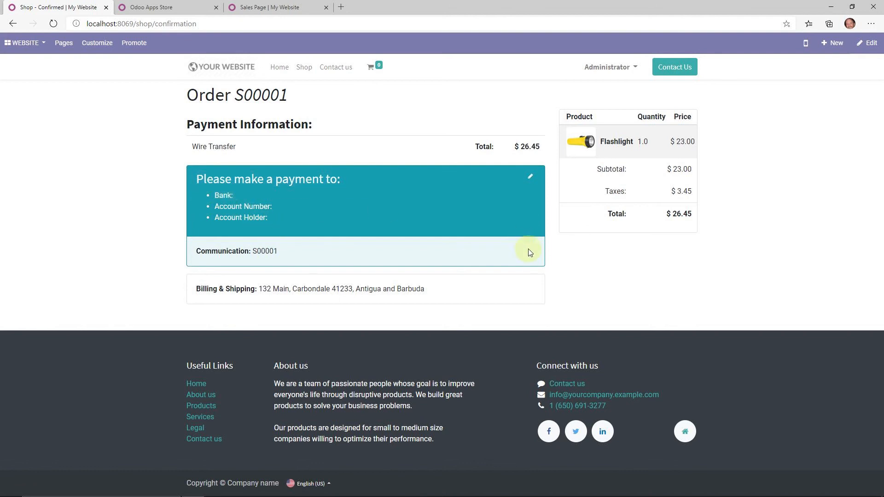
{"action": "left_click", "coordinate": [14, 50]}
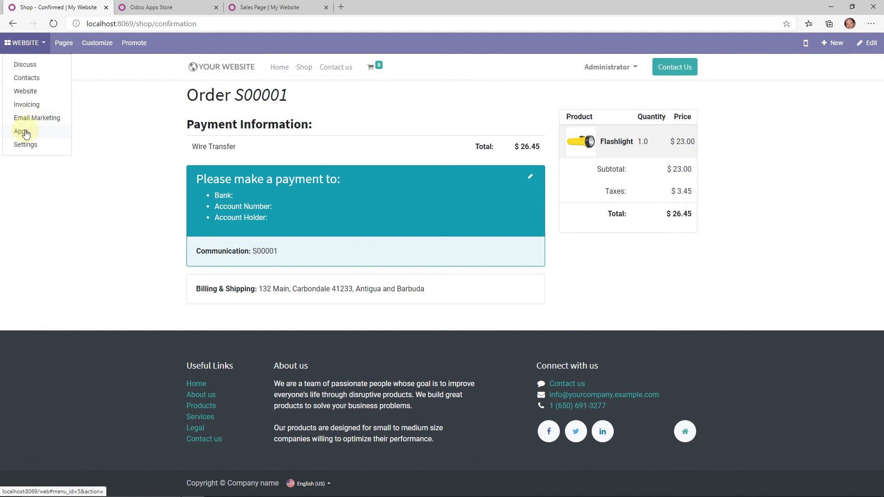
- Switch to the Website app and open Configuration > Payment Acquirers
{"action": "left_click", "coordinate": [25, 135]}
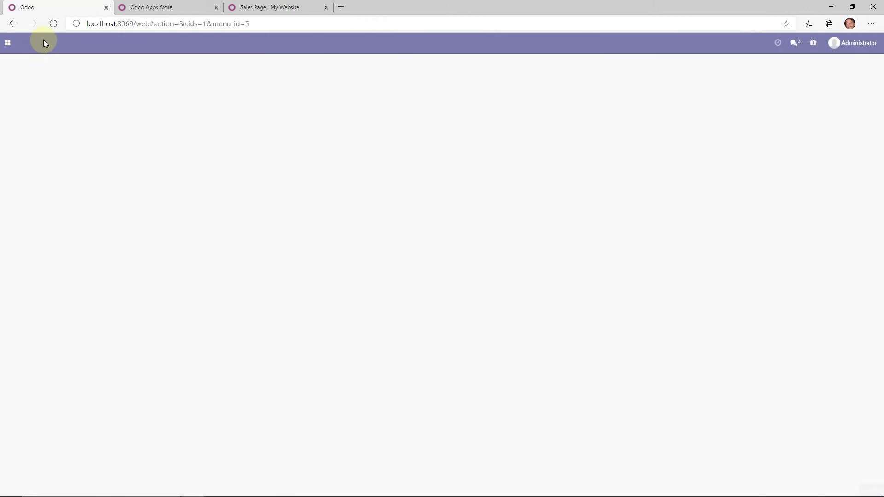
{"action": "left_click", "coordinate": [7, 43]}
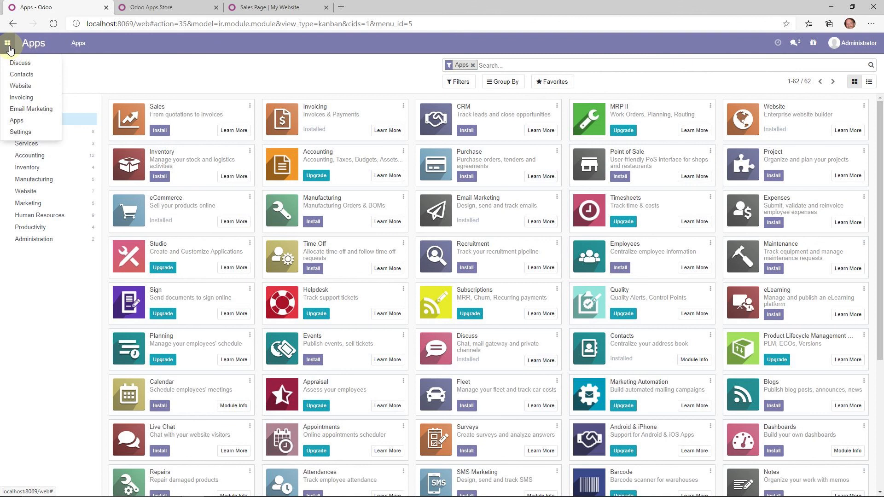
{"action": "left_click", "coordinate": [22, 86]}
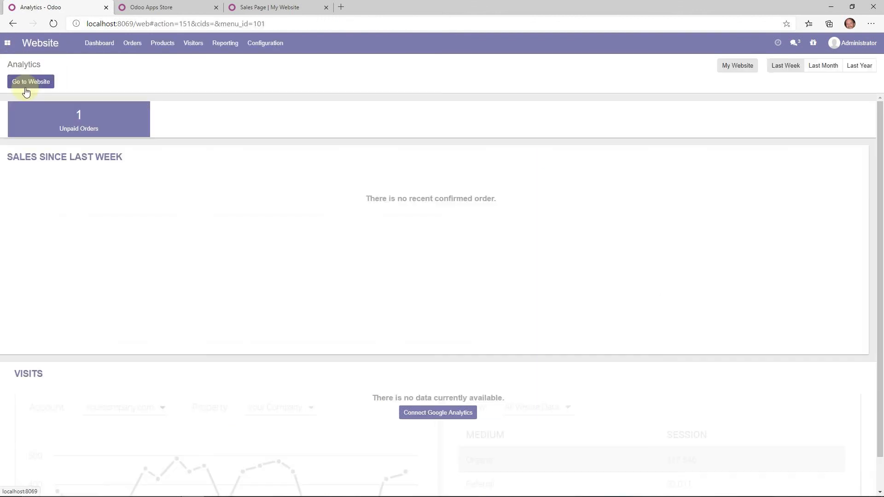
{"action": "left_click", "coordinate": [265, 43]}
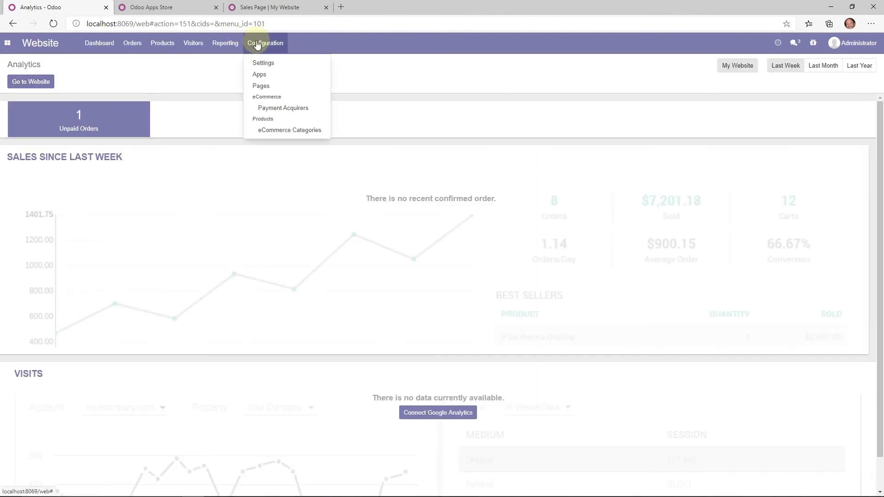
{"action": "left_click", "coordinate": [294, 110]}
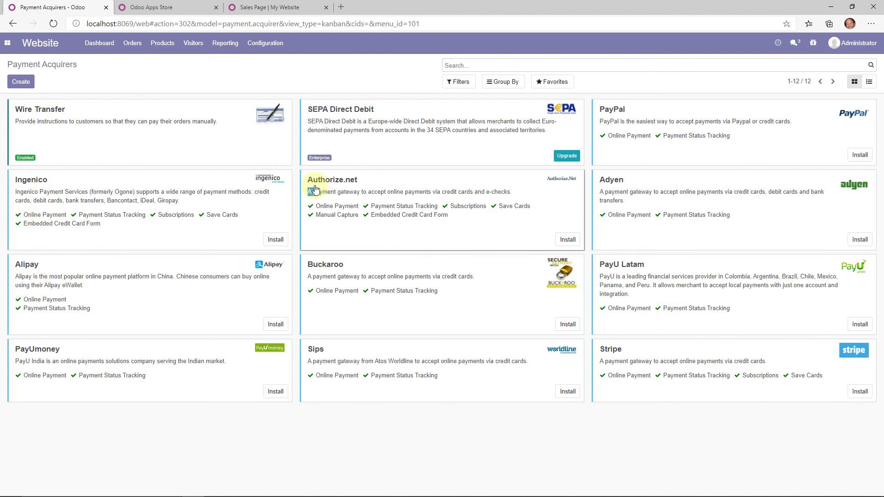
- Look at the Authorize.net acquirer, then open the Wire Transfer acquirer form
{"action": "left_click", "coordinate": [496, 238]}
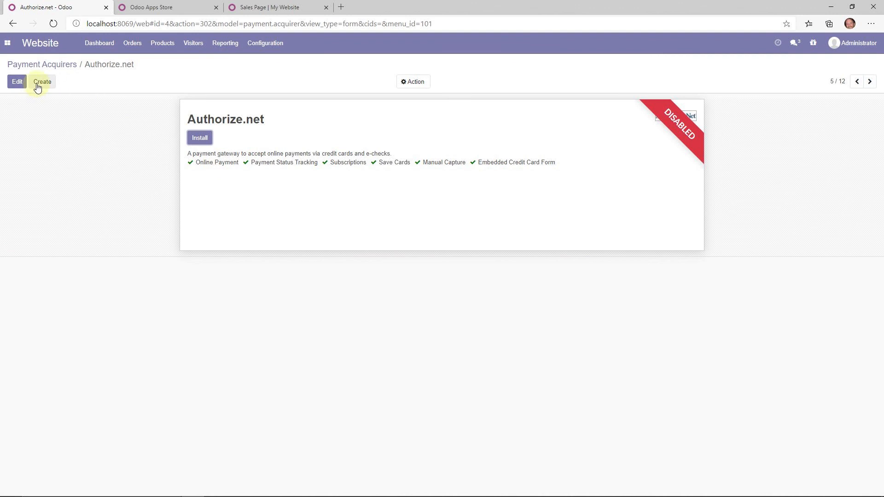
{"action": "left_click", "coordinate": [57, 65]}
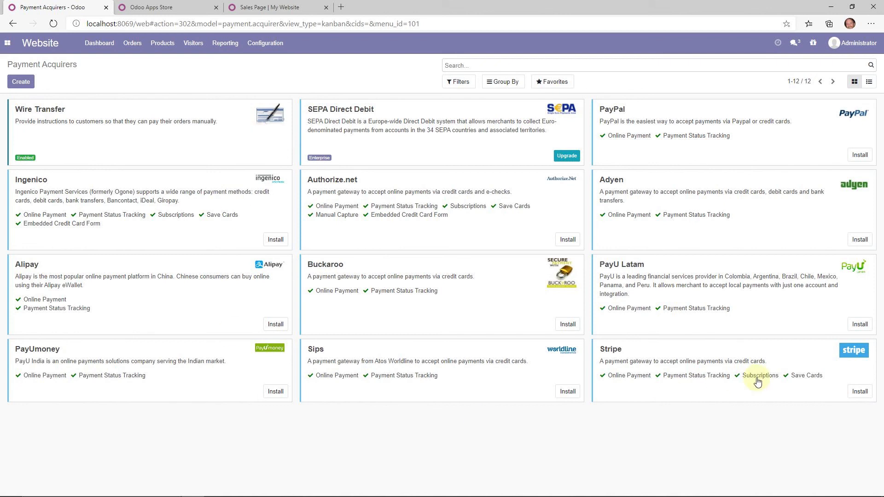
{"action": "left_click", "coordinate": [165, 140]}
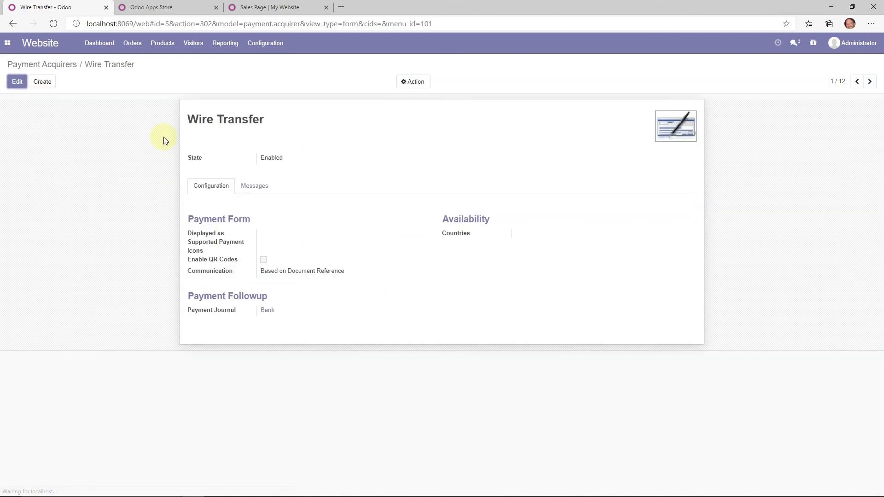
- Edit the Wire Transfer pending message to fill in the bank detail lines
{"action": "left_click", "coordinate": [18, 82]}
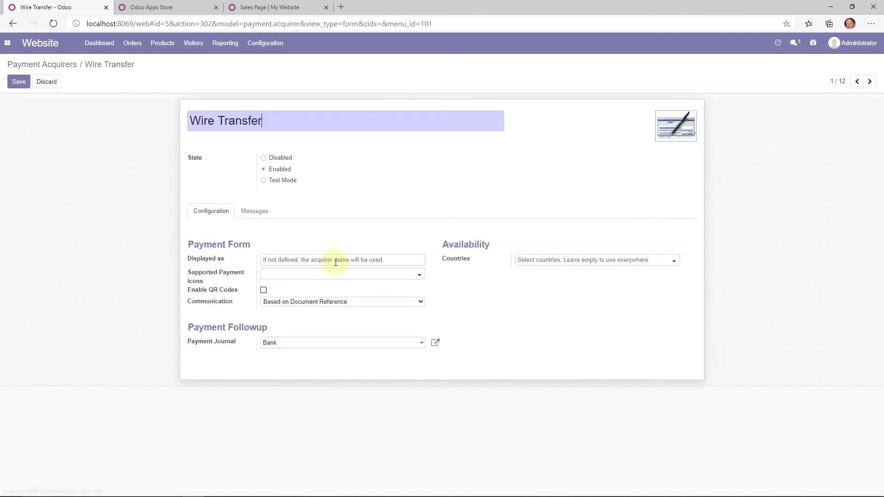
{"action": "left_click", "coordinate": [260, 211]}
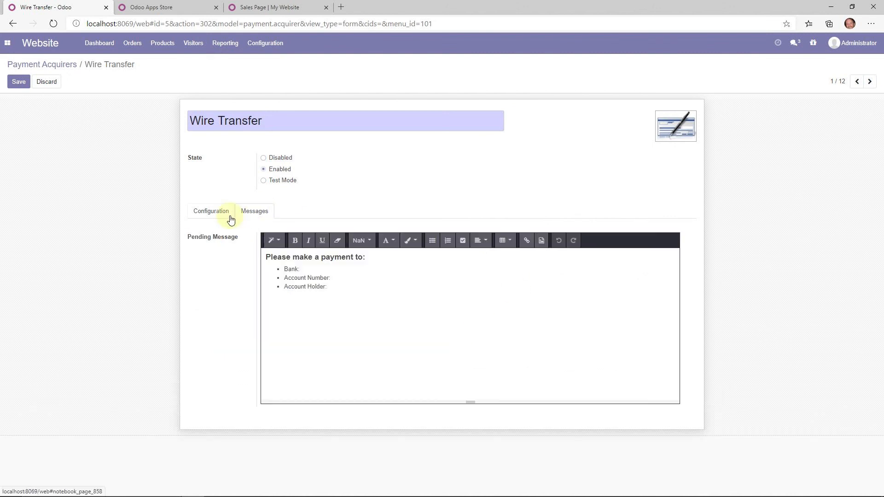
{"action": "left_click_drag", "start_coordinate": [326, 288], "coordinate": [280, 264]}
{"action": "left_click", "coordinate": [346, 270]}
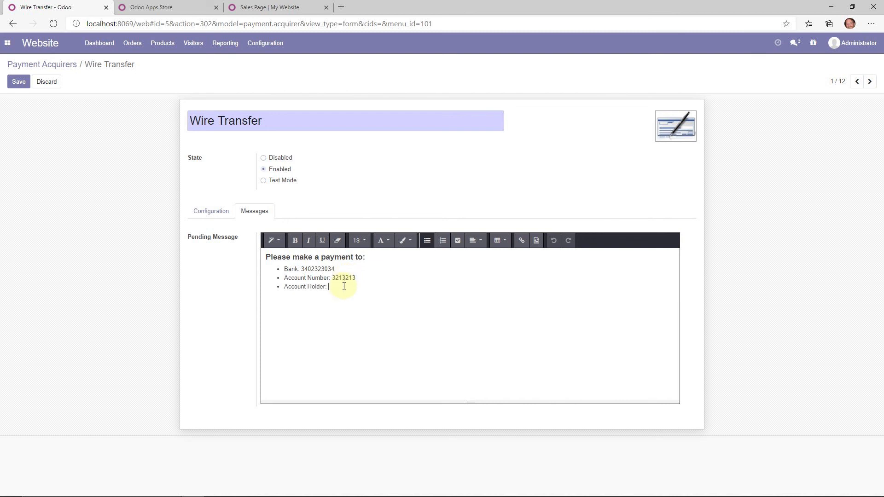
{"action": "left_click", "coordinate": [165, 8]}
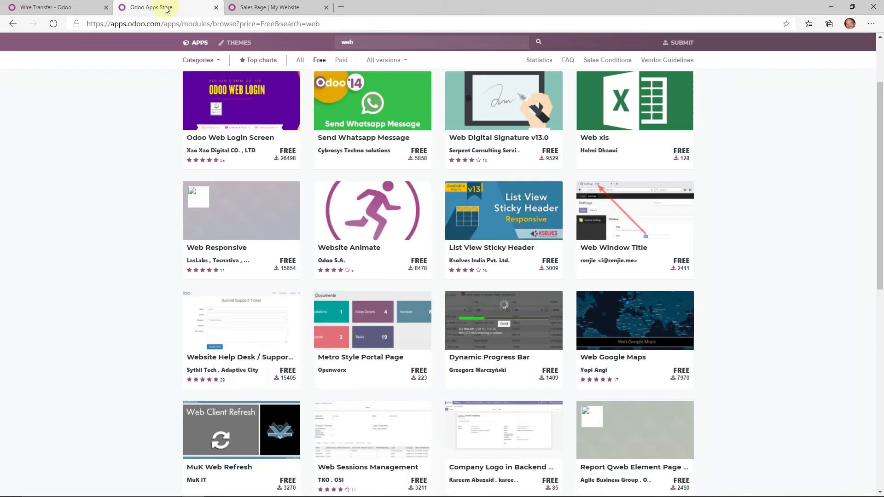
{"action": "left_click", "coordinate": [257, 9]}
{"action": "left_click", "coordinate": [65, 7]}
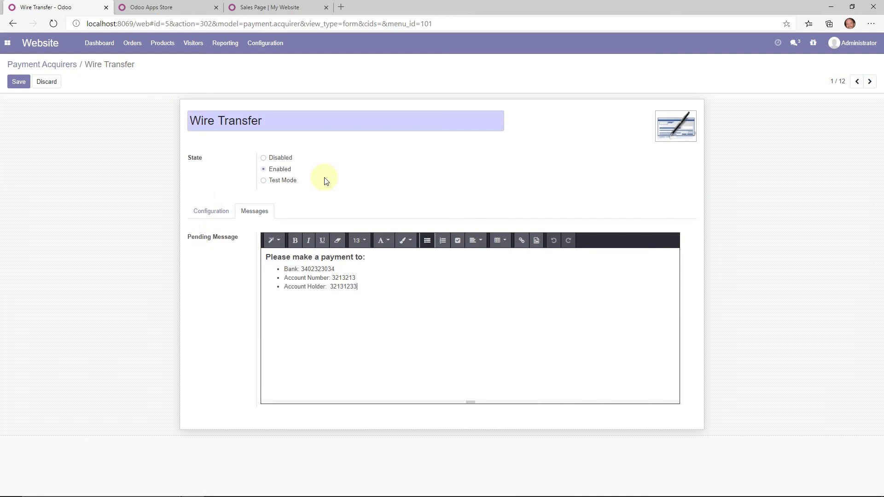
- Save the Wire Transfer settings and install the PayPal acquirer from the list
{"action": "left_click", "coordinate": [212, 212]}
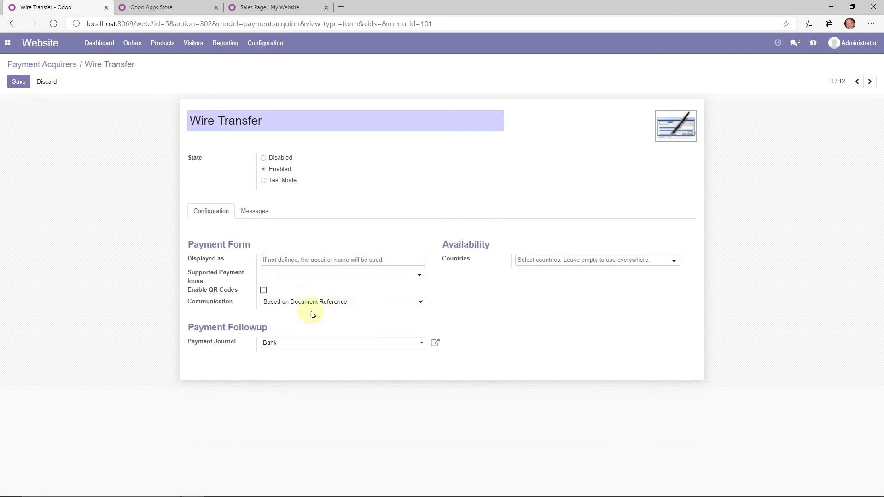
{"action": "left_click", "coordinate": [17, 81]}
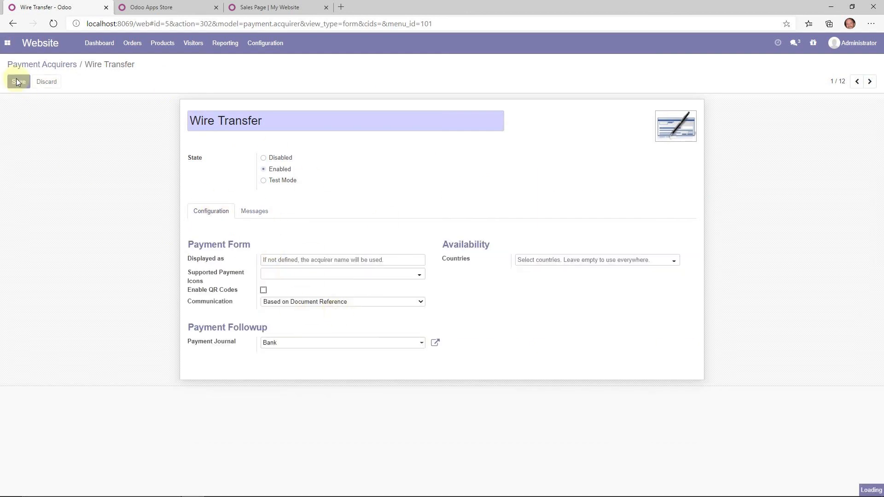
{"action": "left_click", "coordinate": [41, 68]}
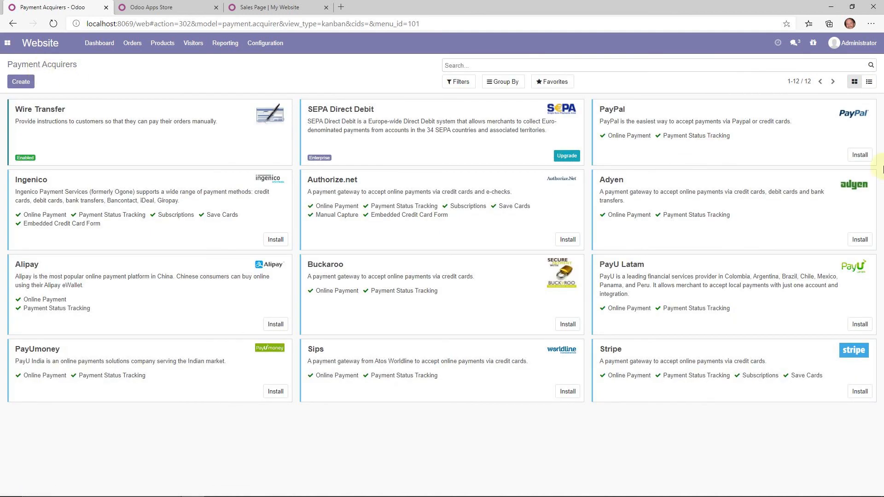
{"action": "left_click", "coordinate": [863, 155]}
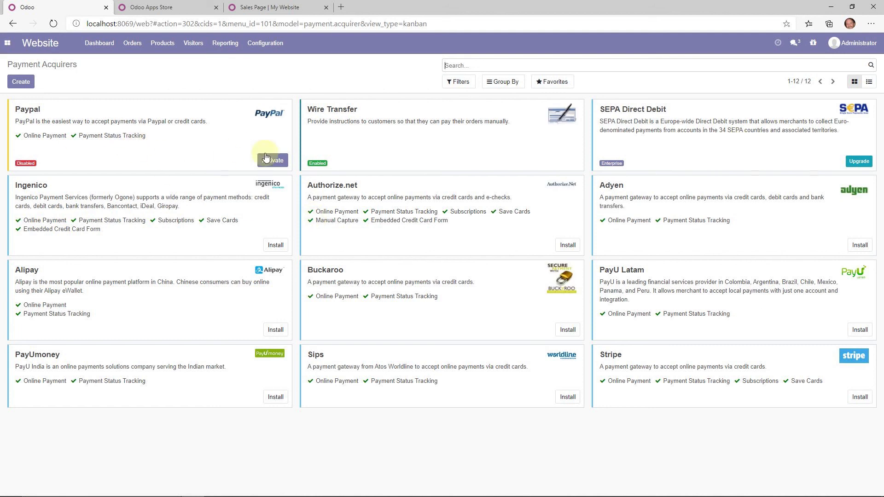
- Activate PayPal, review its payment form configuration, and save its settings
{"action": "left_click", "coordinate": [273, 161]}
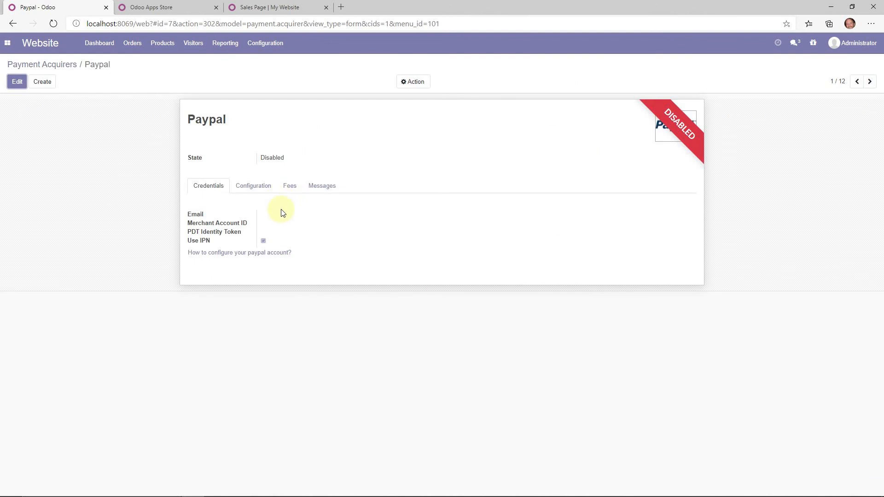
{"action": "left_click", "coordinate": [17, 82]}
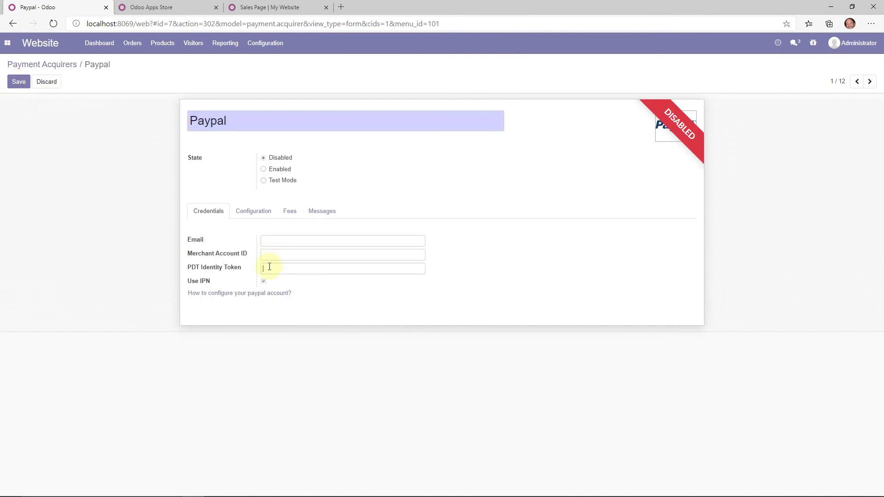
{"action": "left_click", "coordinate": [254, 212]}
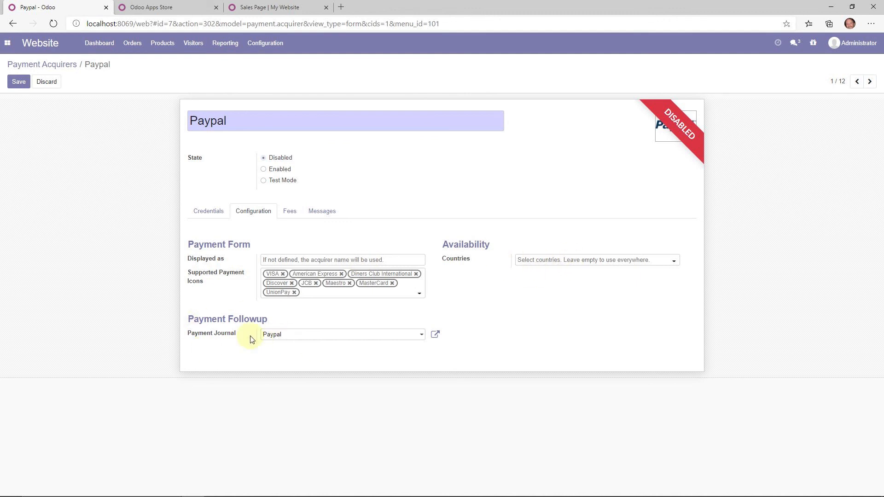
{"action": "left_click", "coordinate": [21, 82]}
{"action": "mouse_move", "coordinate": [45, 490]}
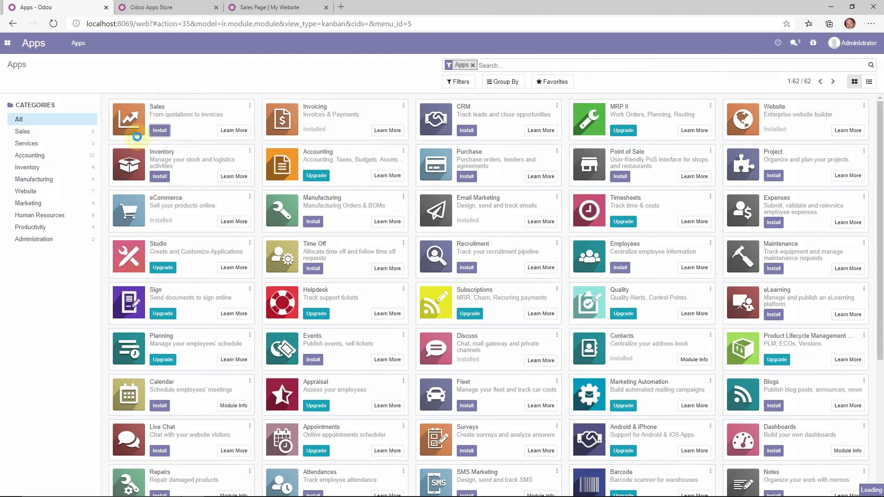
- Install the Sales app and open it from the apps menu
{"action": "left_click", "coordinate": [159, 130]}
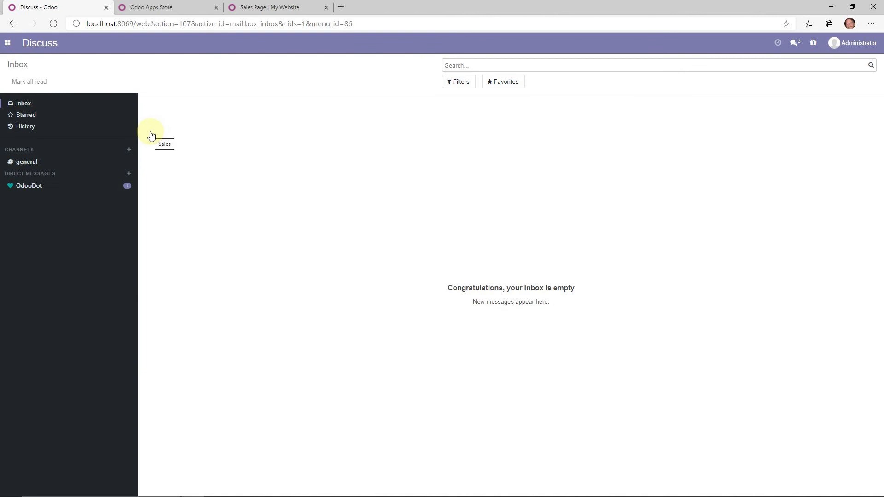
{"action": "left_click", "coordinate": [6, 44]}
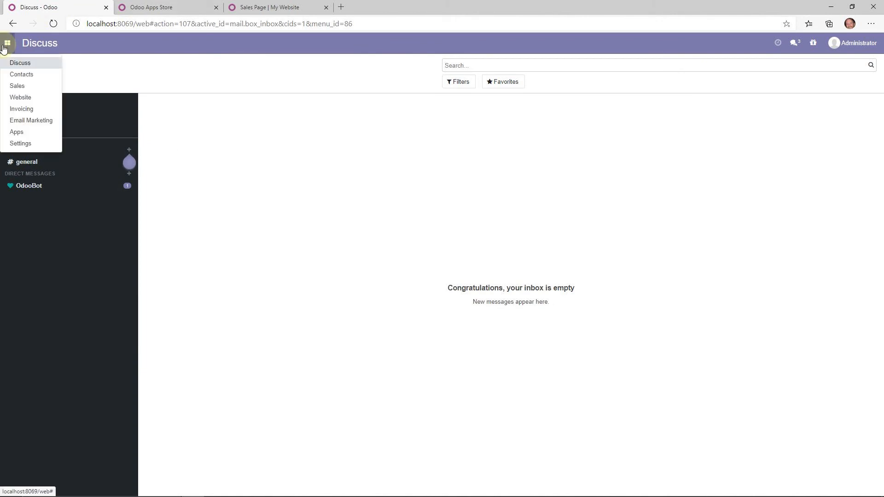
{"action": "left_click", "coordinate": [12, 85]}
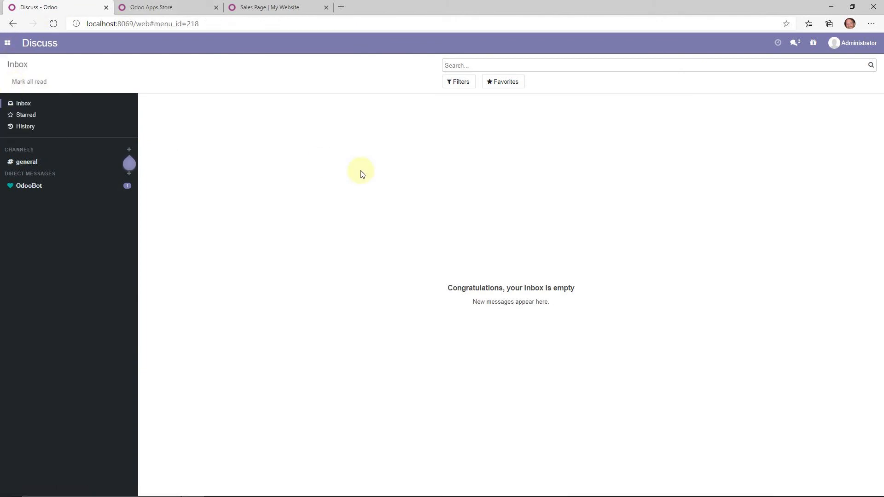
- Open the Website dashboard and go to the live website homepage
{"action": "left_click", "coordinate": [7, 43]}
{"action": "left_click", "coordinate": [29, 97]}
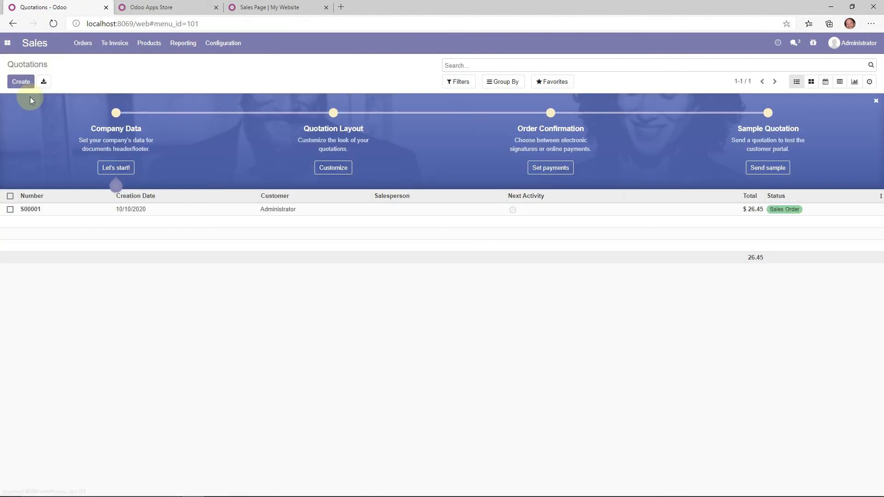
{"action": "mouse_move", "coordinate": [477, 153]}
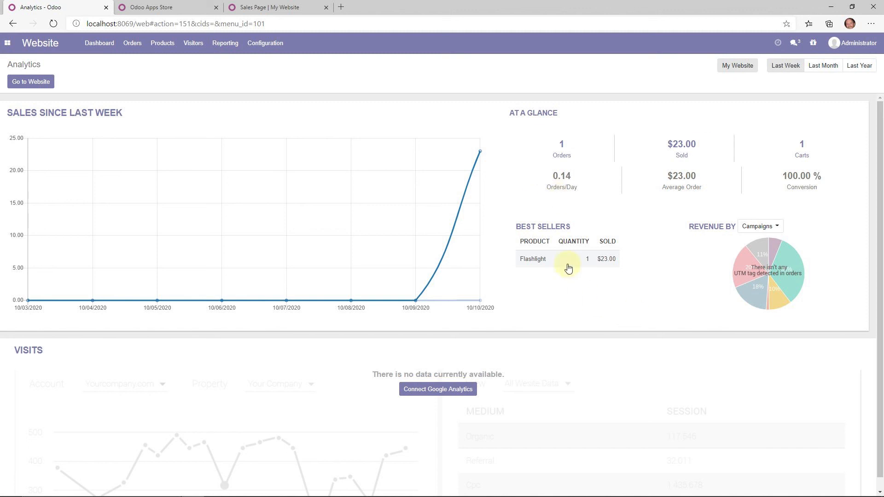
{"action": "left_click", "coordinate": [30, 82]}
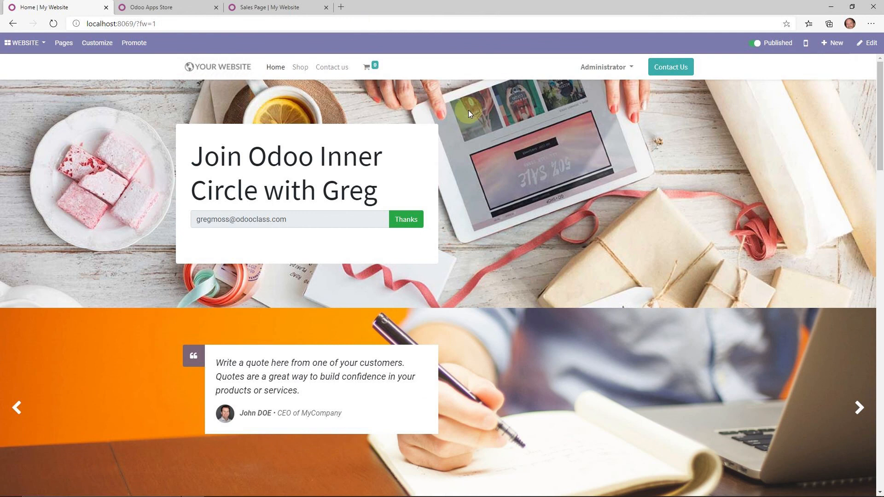
- Check the cart, return to the shop, and start then cancel a new website page
{"action": "left_click", "coordinate": [371, 74]}
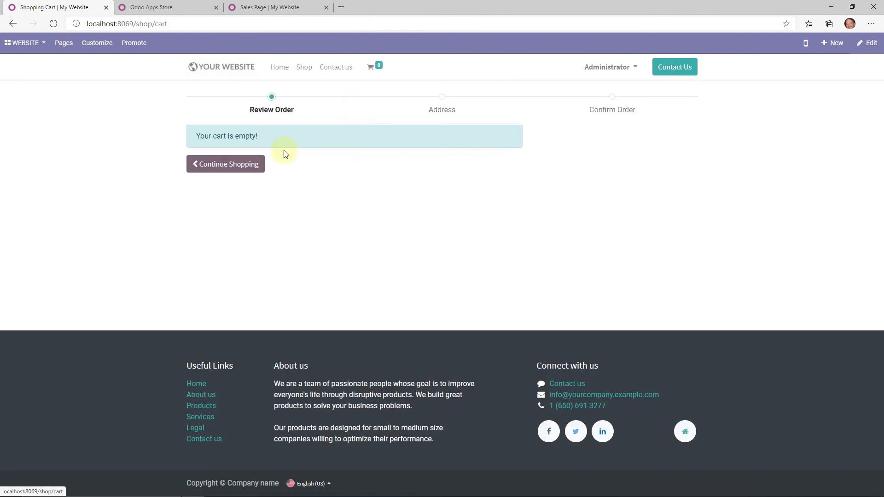
{"action": "left_click", "coordinate": [245, 167]}
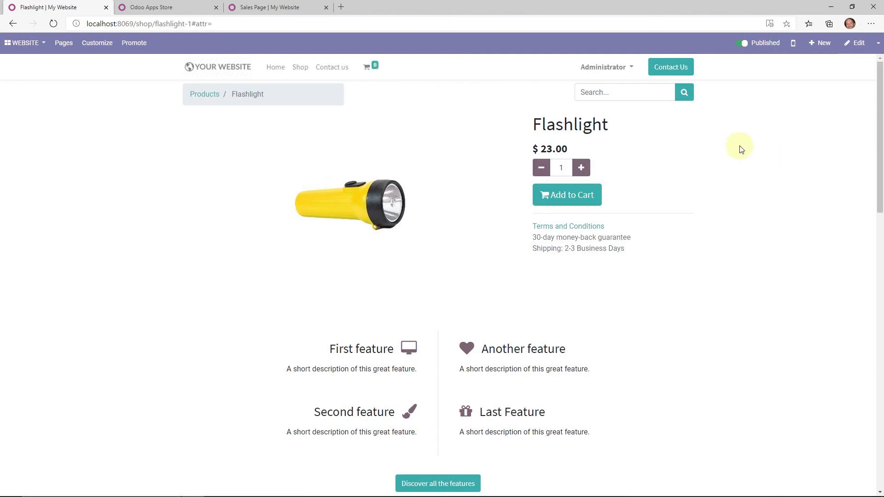
{"action": "left_click", "coordinate": [820, 43]}
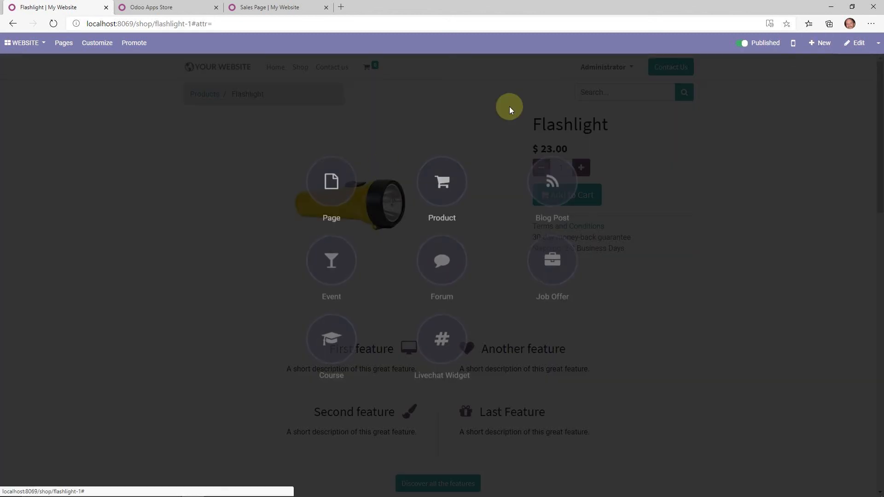
{"action": "left_click", "coordinate": [349, 184]}
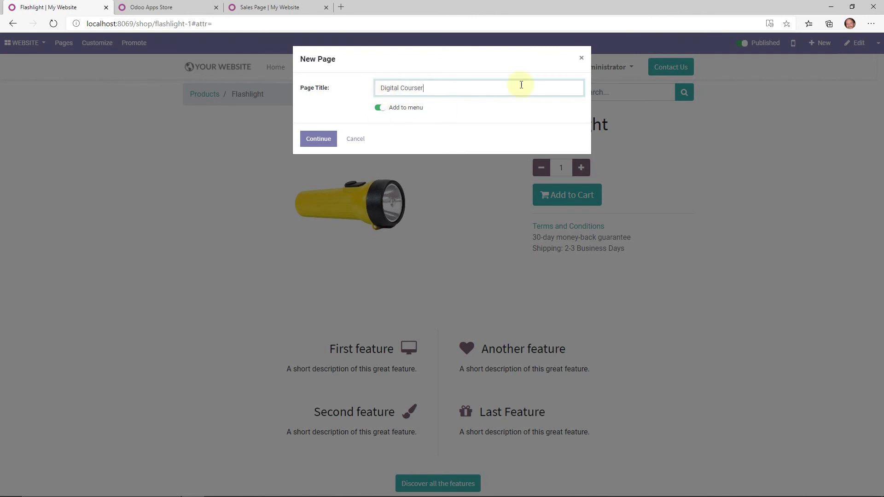
{"action": "left_click", "coordinate": [581, 62]}
- Create a new website product named Soda Pop
{"action": "left_click", "coordinate": [820, 42]}
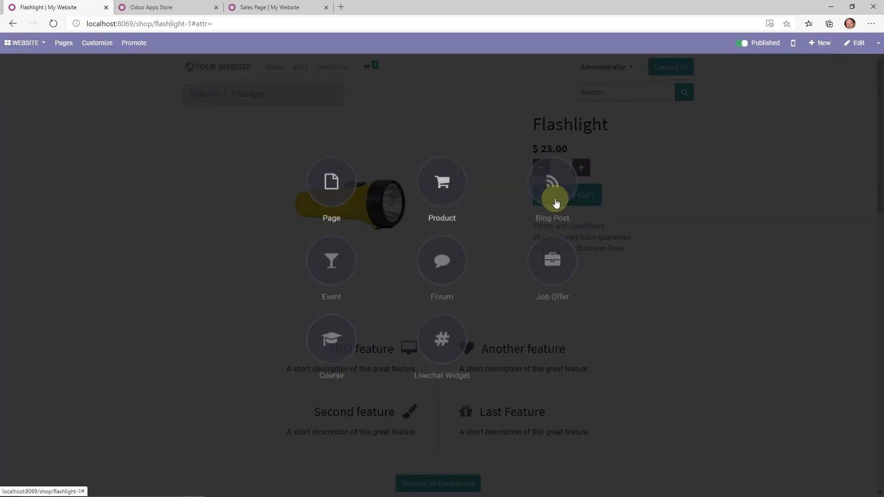
{"action": "left_click", "coordinate": [440, 182]}
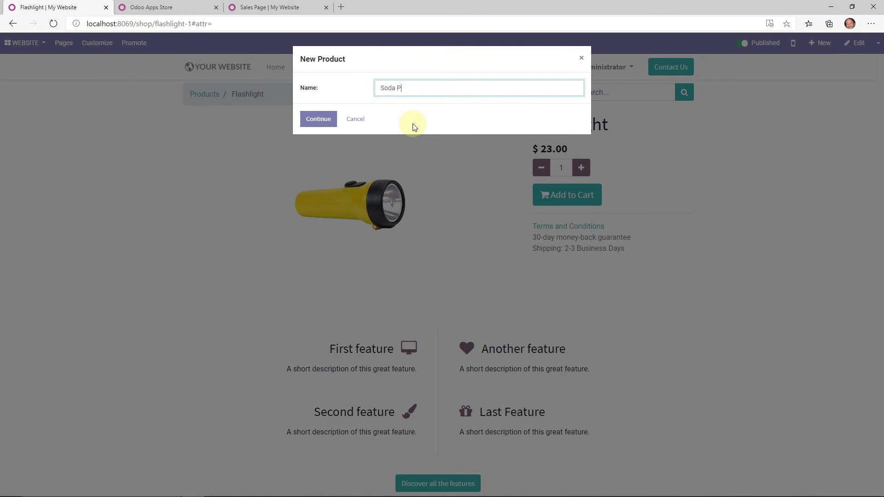
{"action": "left_click", "coordinate": [306, 120]}
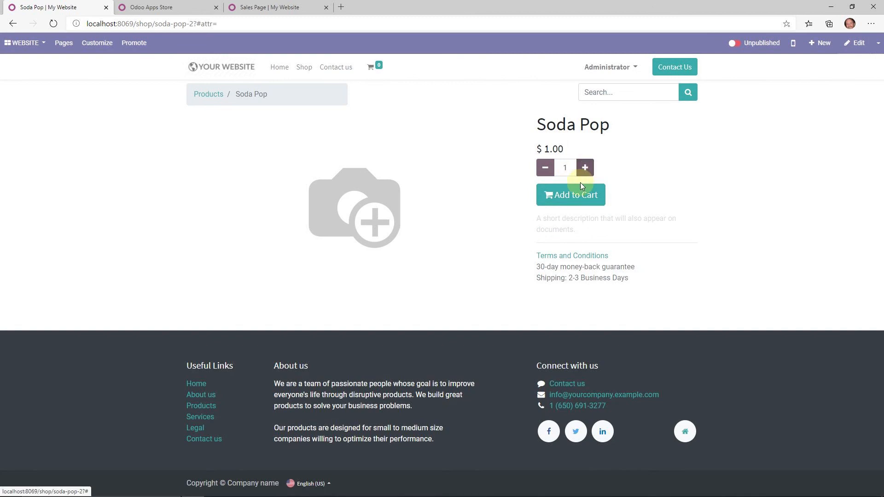
- Change the Soda Pop price to 3.00 and save the product page
{"action": "left_click", "coordinate": [562, 153]}
{"action": "type", "text": "3231"}
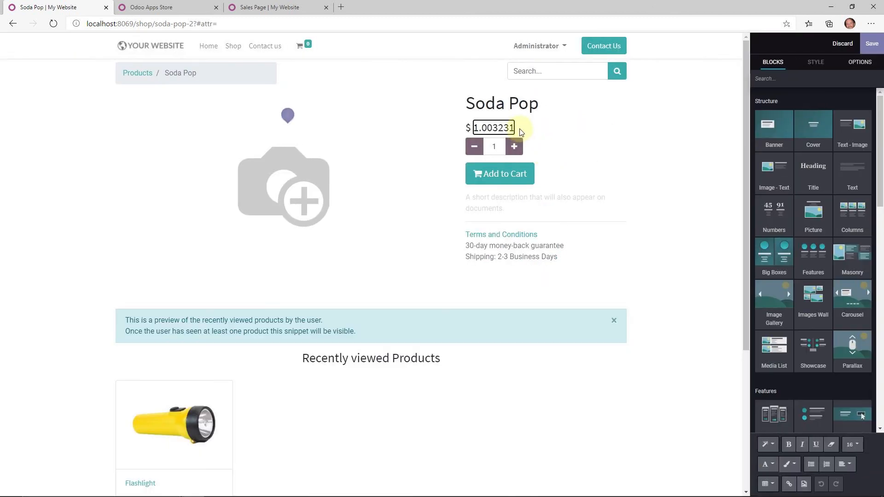
{"action": "left_click_drag", "start_coordinate": [520, 132], "coordinate": [470, 127]}
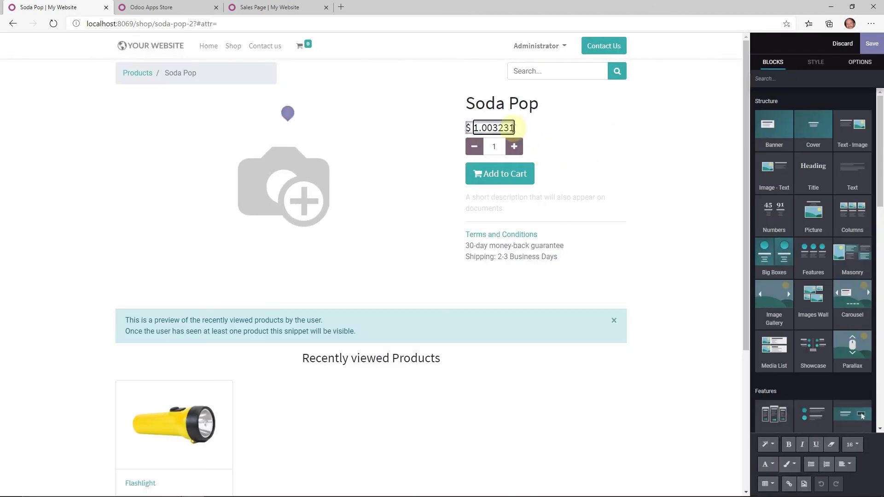
{"action": "type", "text": "312"}
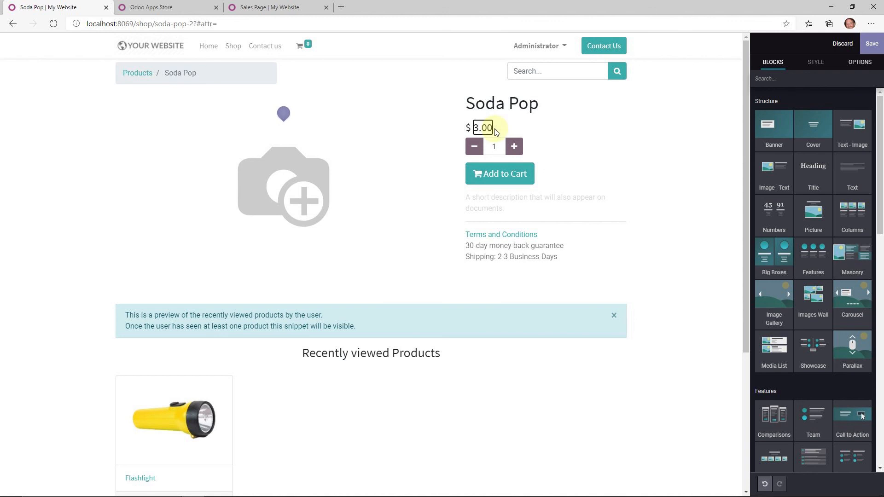
{"action": "left_click", "coordinate": [870, 46]}
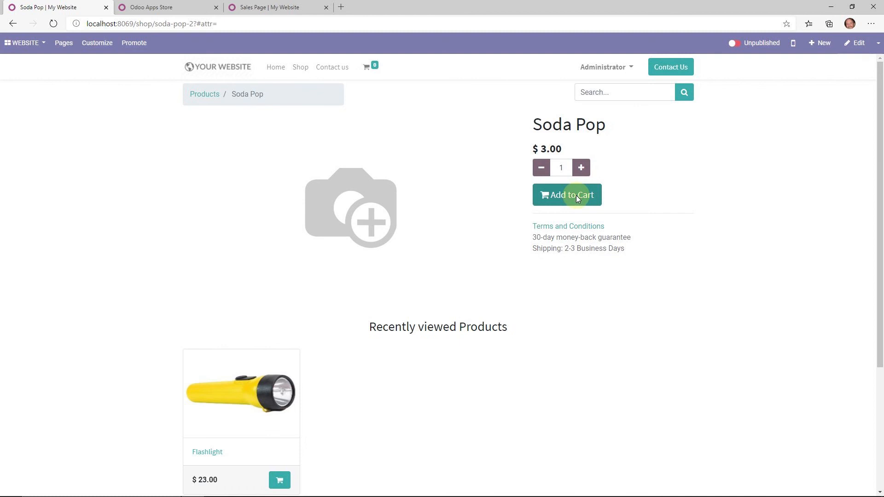
- Add Soda Pop to the cart and proceed to checkout, opening Odoo in a new tab
{"action": "left_click", "coordinate": [576, 195]}
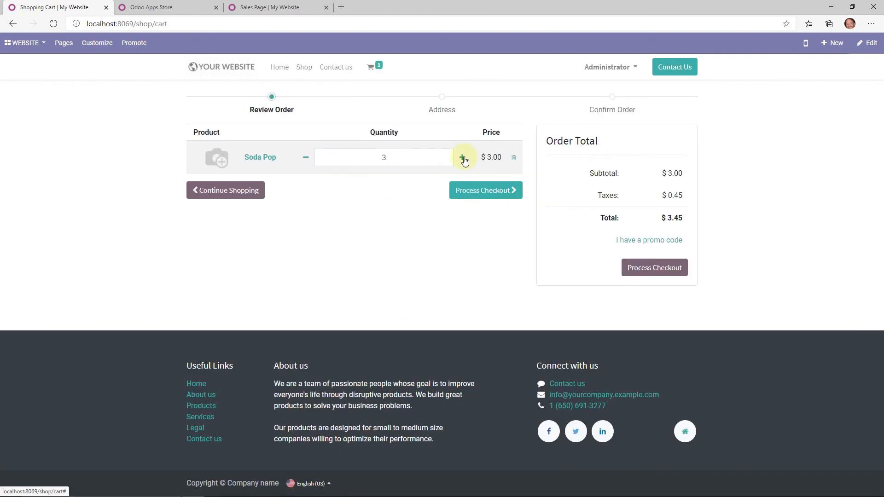
{"action": "left_click", "coordinate": [498, 194]}
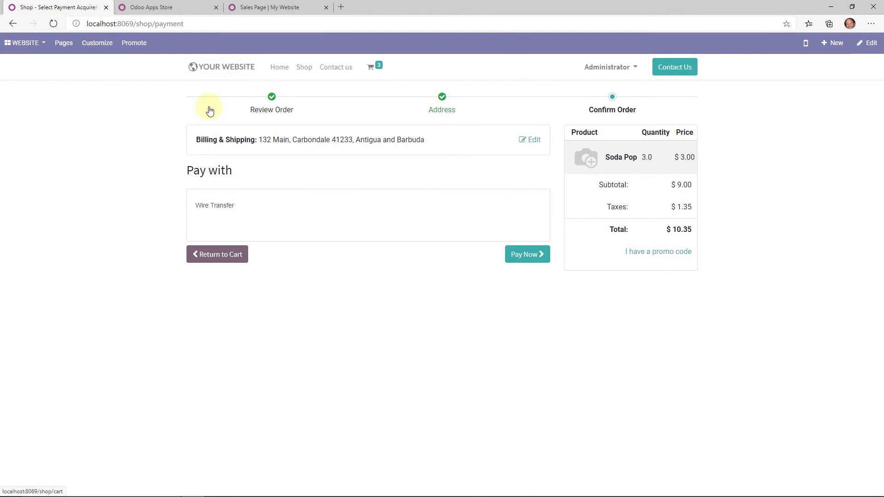
{"action": "right_click", "coordinate": [31, 44]}
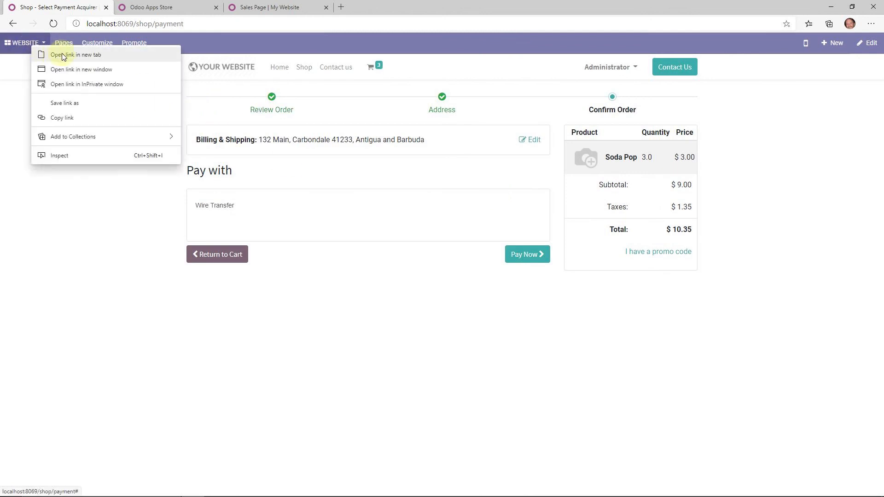
{"action": "left_click", "coordinate": [63, 55]}
- In Sales, clear the My Quotations filter to see the new quotation, then return to checkout
{"action": "left_click", "coordinate": [169, 7]}
{"action": "left_click", "coordinate": [25, 43]}
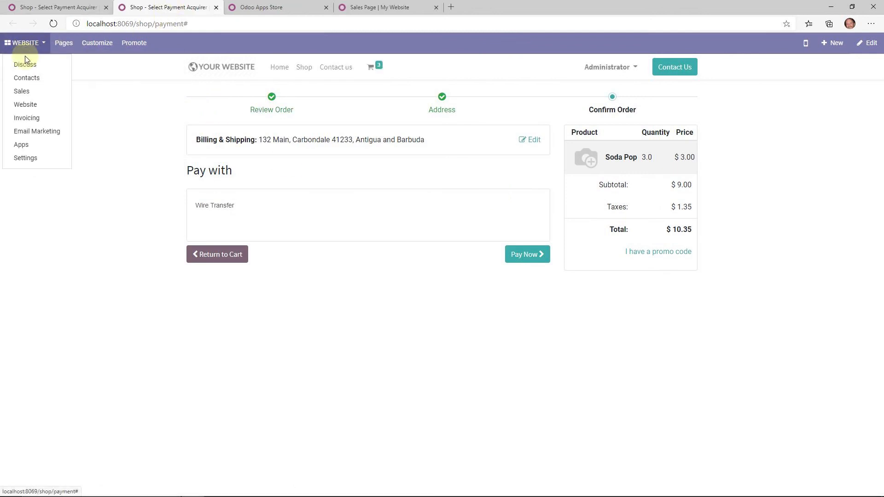
{"action": "left_click", "coordinate": [22, 91]}
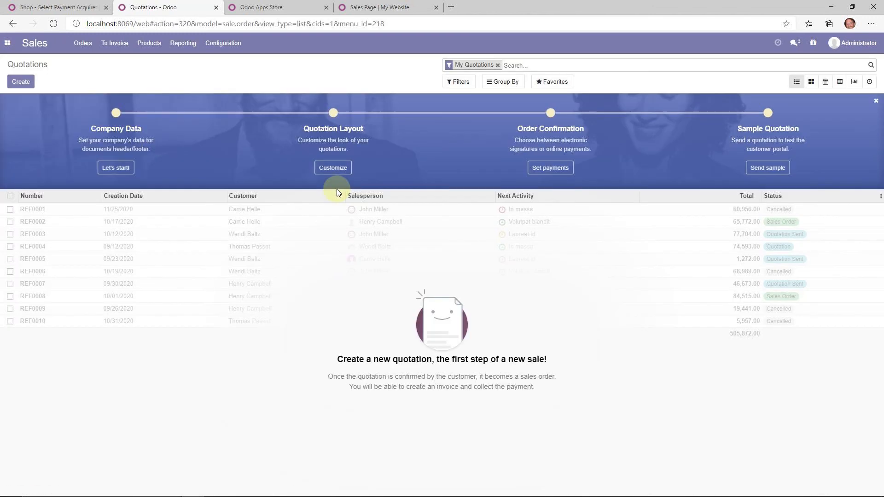
{"action": "left_click", "coordinate": [498, 65]}
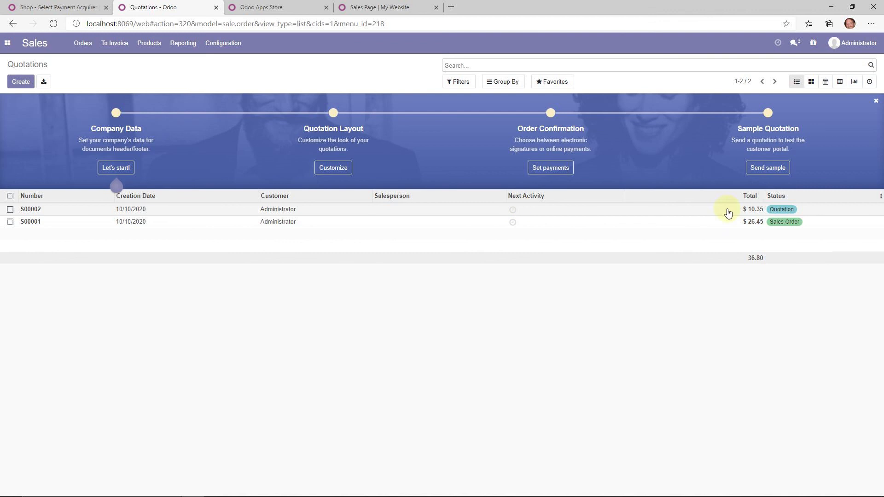
{"action": "left_click", "coordinate": [233, 7]}
{"action": "left_click", "coordinate": [352, 8]}
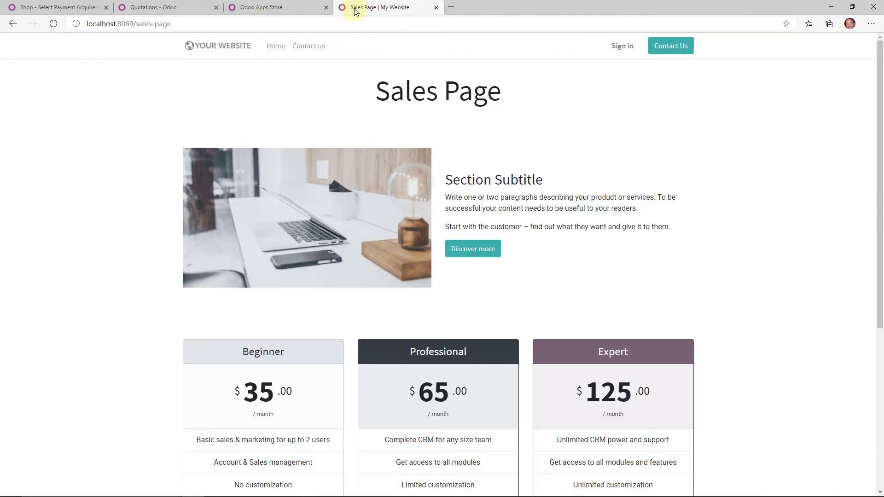
{"action": "left_click", "coordinate": [65, 6]}
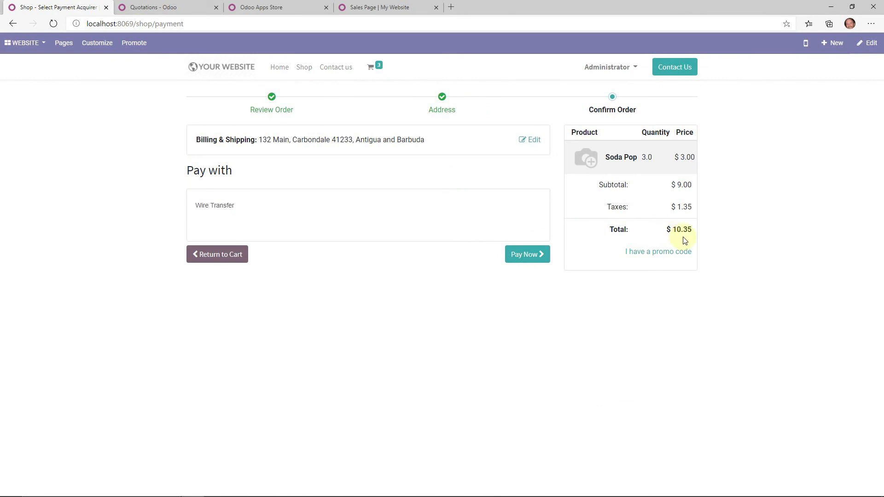
- Go back to the cart, raise the Soda Pop quantity, and return to payment
{"action": "left_click", "coordinate": [216, 254]}
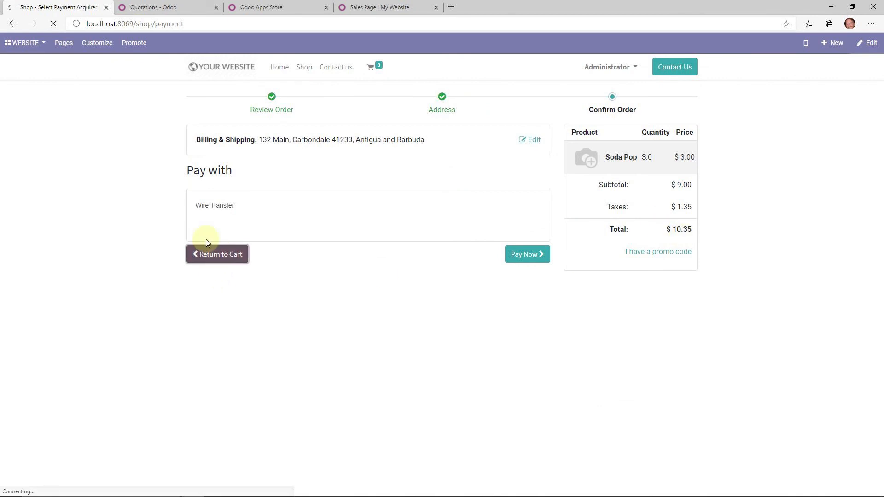
{"action": "left_click", "coordinate": [461, 158]}
{"action": "left_click", "coordinate": [461, 158]}
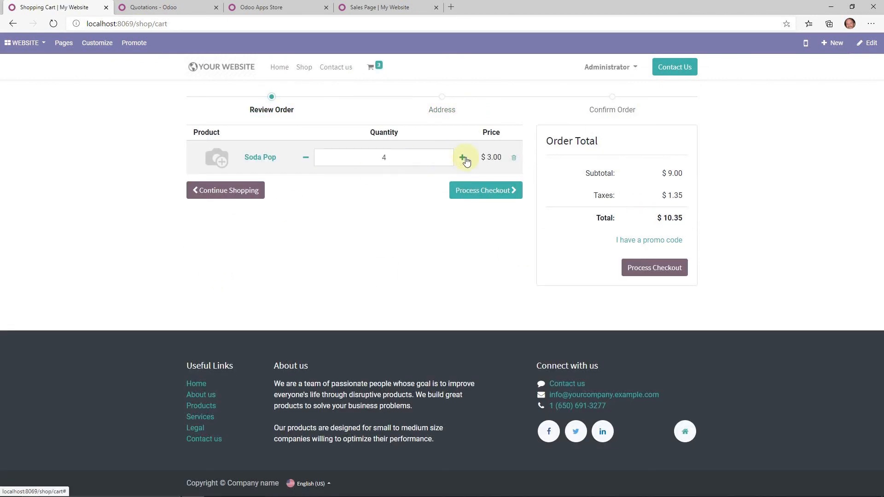
{"action": "left_click", "coordinate": [487, 193]}
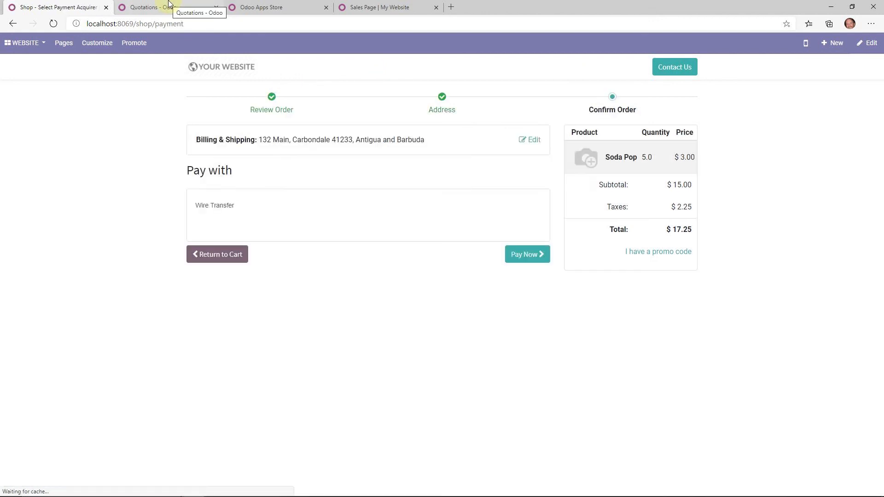
- Reload the quotations list, remove the My Quotations filter, and open S00002
{"action": "left_click", "coordinate": [168, 4]}
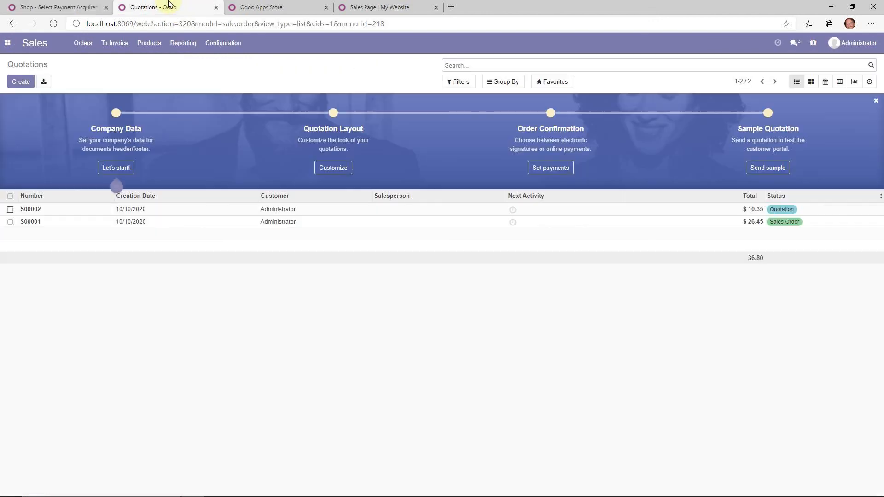
{"action": "left_click", "coordinate": [53, 23]}
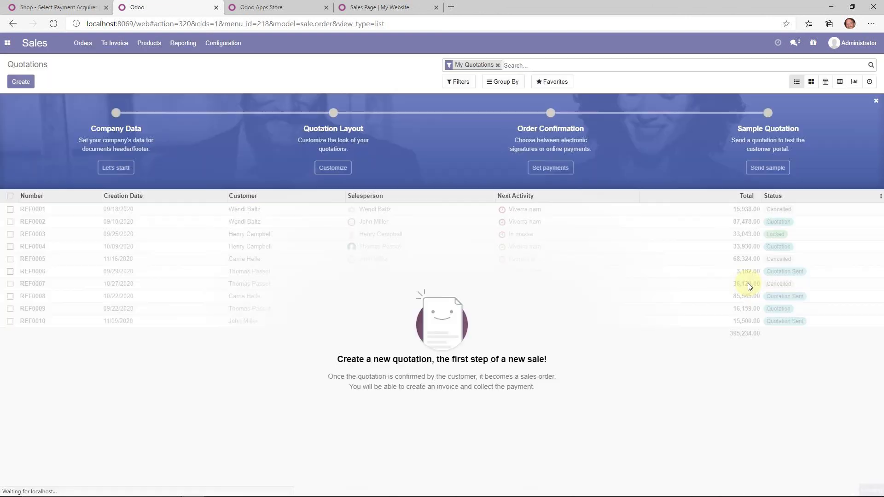
{"action": "left_click", "coordinate": [498, 65]}
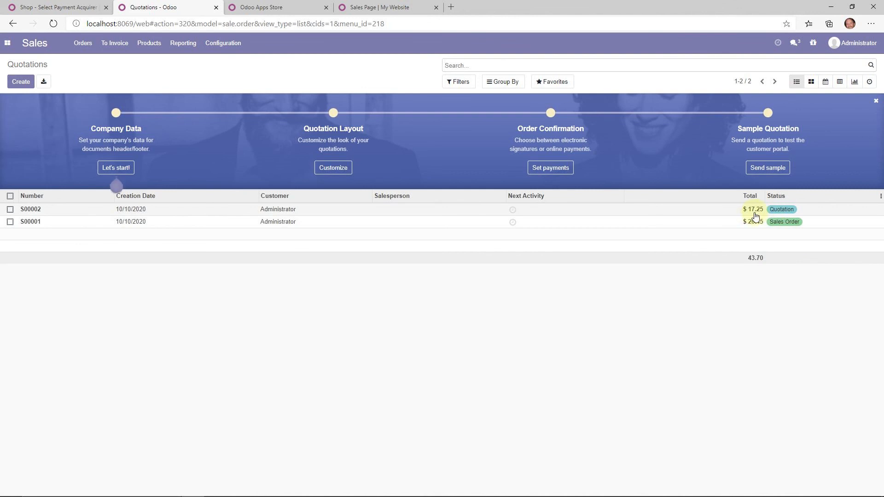
{"action": "left_click", "coordinate": [697, 212]}
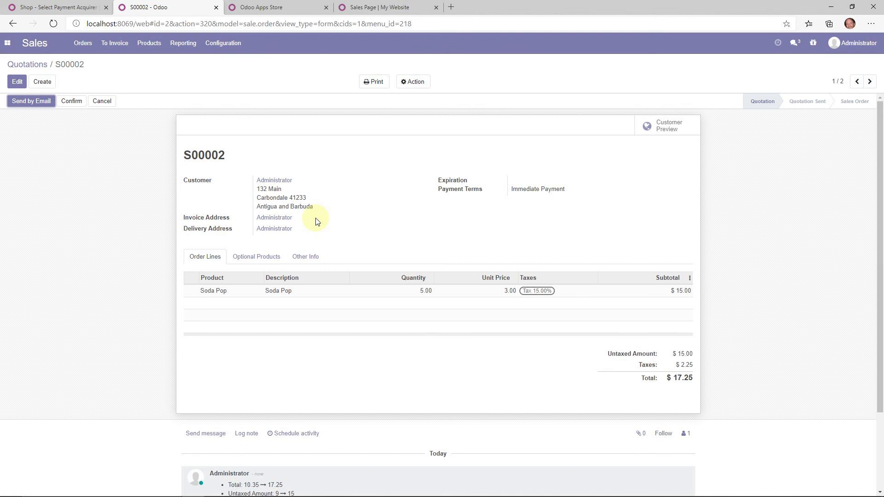
- Log the internal note 'Information just for me.' on quotation S00002
{"action": "scroll", "coordinate": [317, 221], "scroll_direction": "down", "scroll_amount": 3}
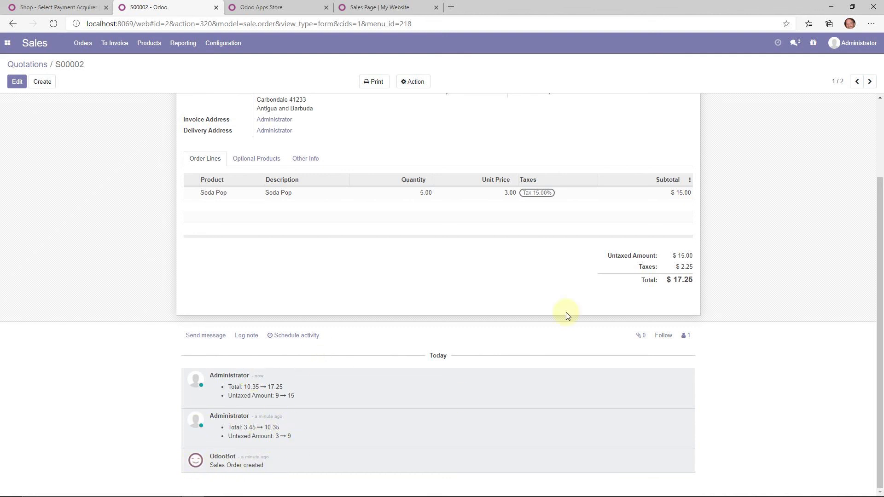
{"action": "left_click", "coordinate": [251, 338]}
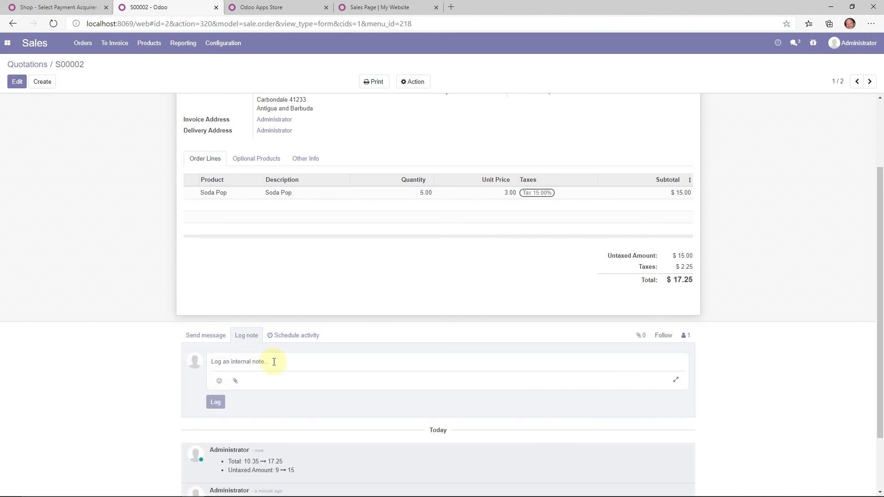
{"action": "type", "text": "Information just for me."}
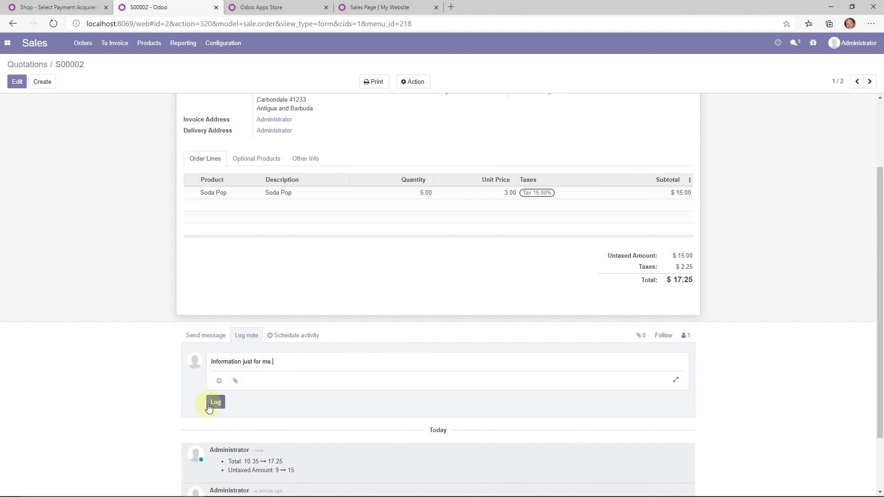
{"action": "left_click", "coordinate": [209, 406]}
- Send the message 'Hey! We got your order!' to the quotation's followers
{"action": "left_click", "coordinate": [205, 336]}
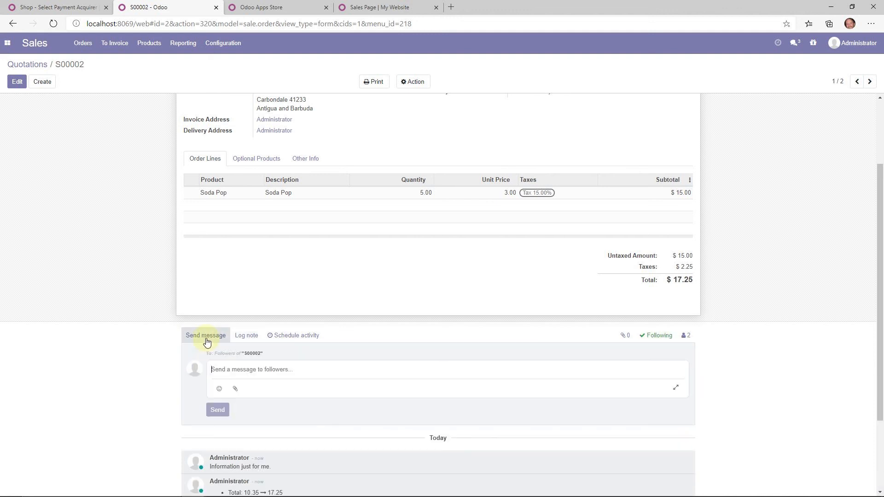
{"action": "left_click", "coordinate": [686, 336]}
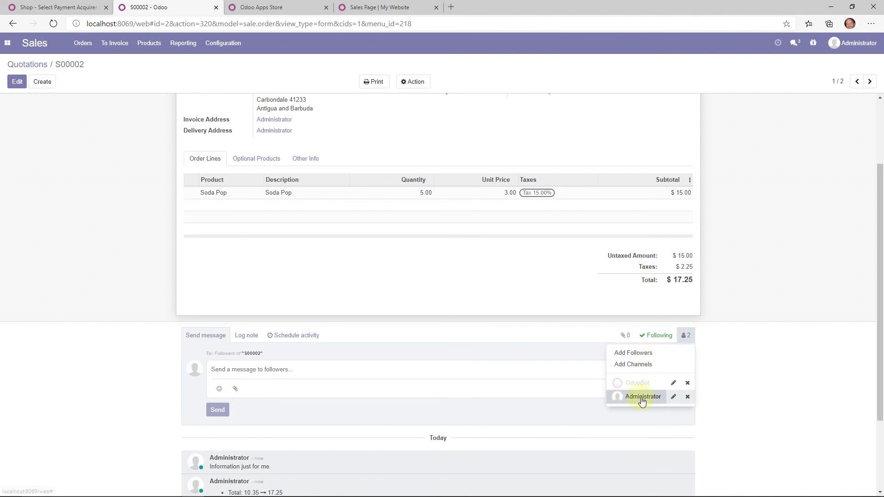
{"action": "left_click", "coordinate": [244, 369]}
{"action": "type", "text": "Hey! We got your order!"}
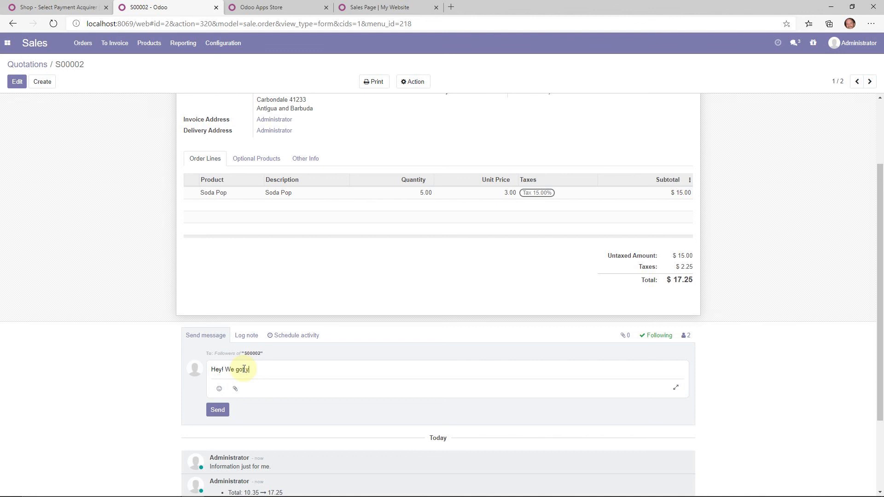
{"action": "left_click", "coordinate": [219, 411]}
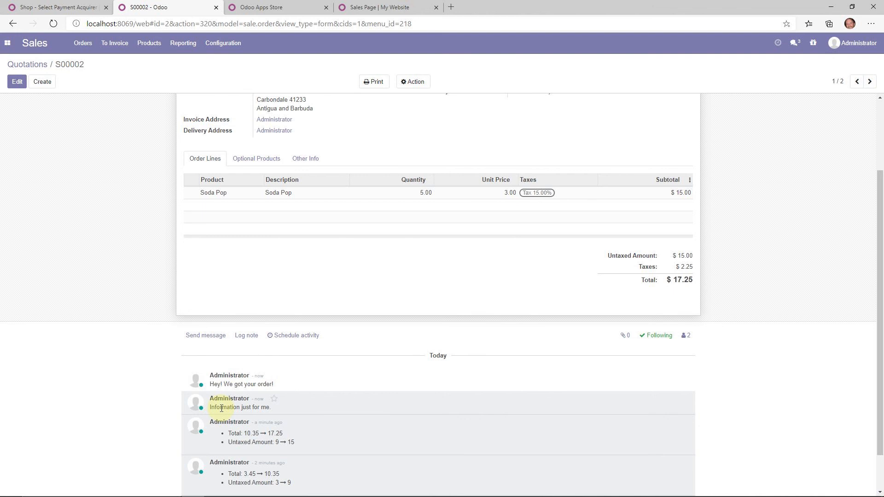
{"action": "scroll", "coordinate": [270, 262], "scroll_direction": "up", "scroll_amount": 3}
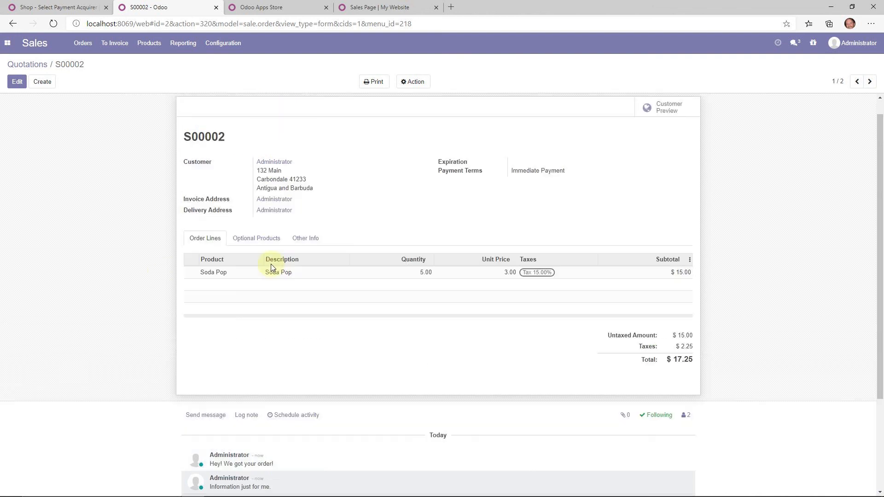
- Open the Flashlight product from Products, view its eCommerce tab, and switch to edit mode
{"action": "left_click", "coordinate": [150, 44]}
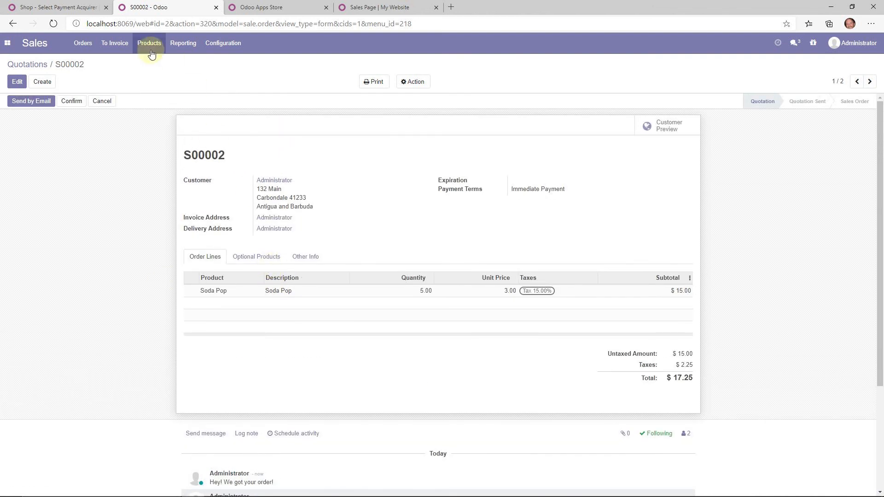
{"action": "left_click", "coordinate": [155, 63]}
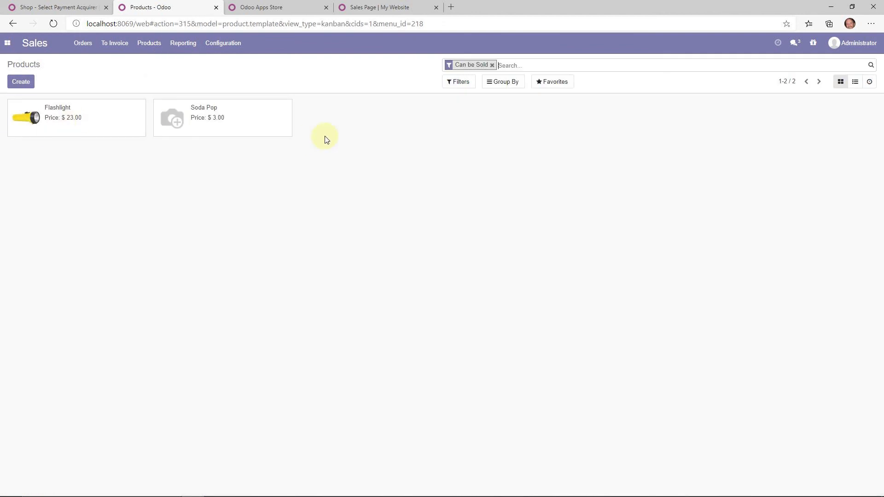
{"action": "left_click", "coordinate": [81, 119]}
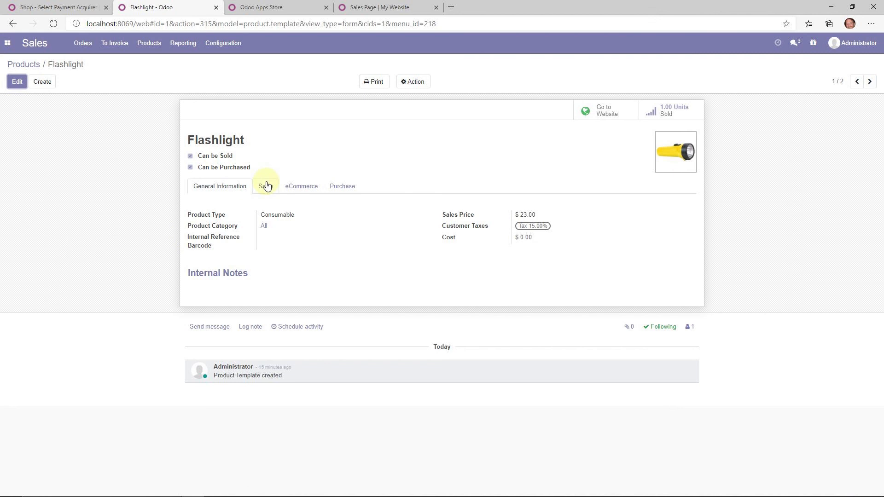
{"action": "left_click", "coordinate": [266, 185]}
{"action": "left_click", "coordinate": [291, 188]}
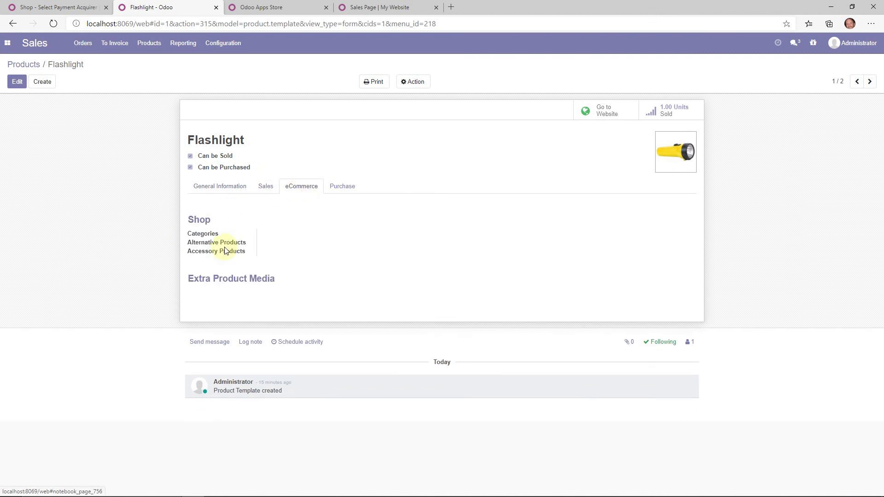
{"action": "left_click", "coordinate": [17, 82]}
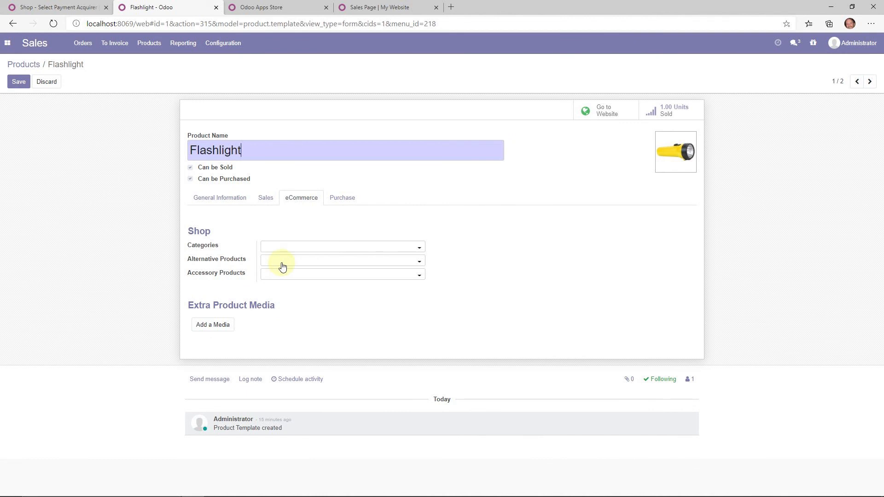
{"action": "left_click", "coordinate": [7, 42]}
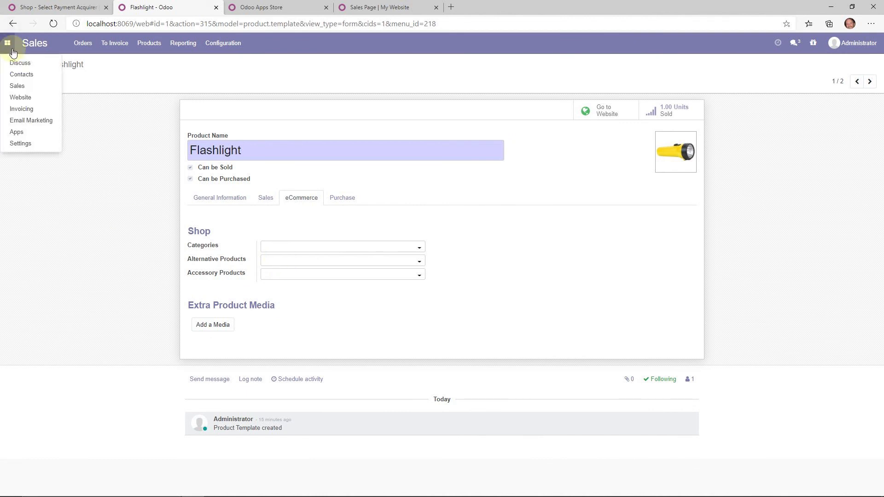
- Switch to the Website app for My Website and open Configuration > Settings
{"action": "left_click", "coordinate": [18, 99]}
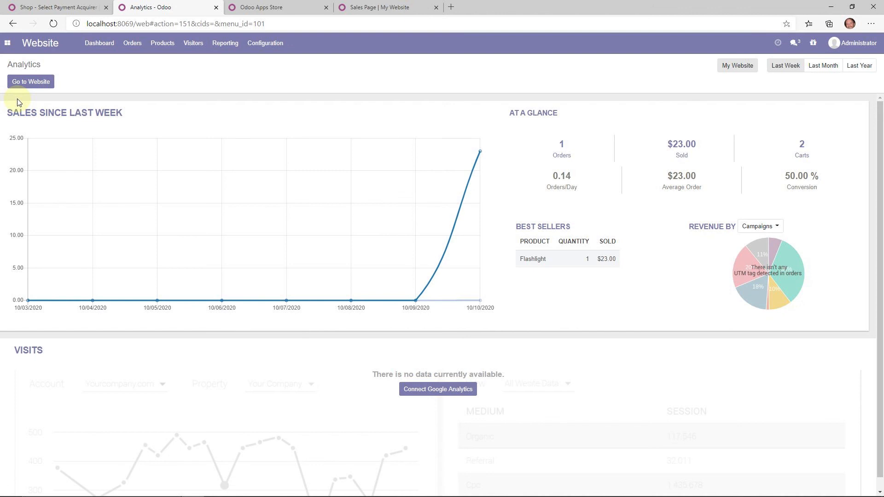
{"action": "left_click", "coordinate": [739, 72]}
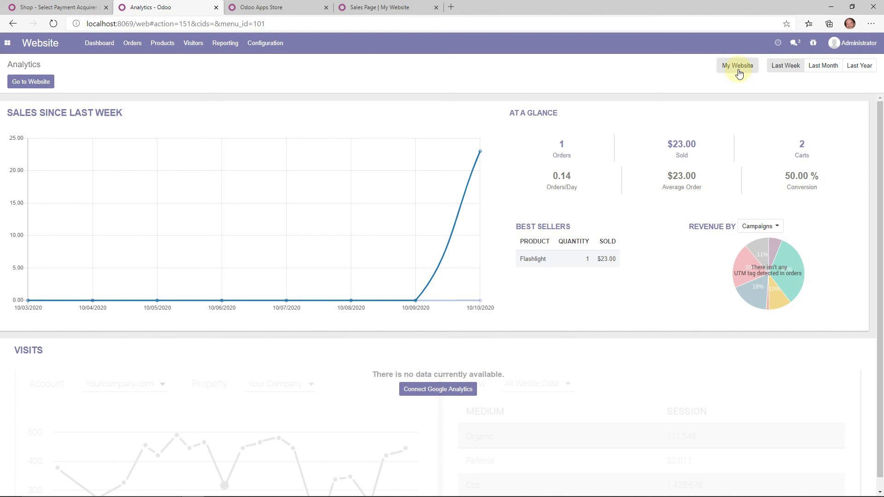
{"action": "left_click", "coordinate": [260, 43]}
{"action": "left_click", "coordinate": [268, 63]}
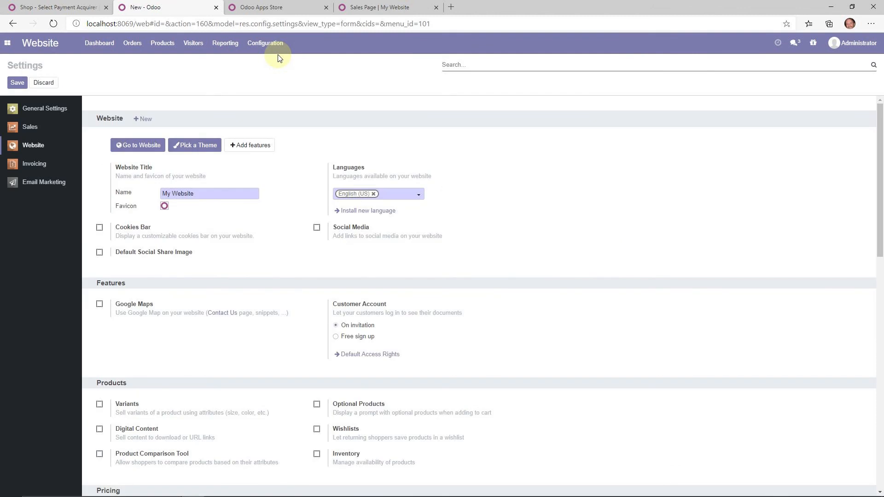
- Add 'Flashlight Website' with domain flashlight.odooinnercircle.com and proceed to theme selection
{"action": "left_click", "coordinate": [141, 122]}
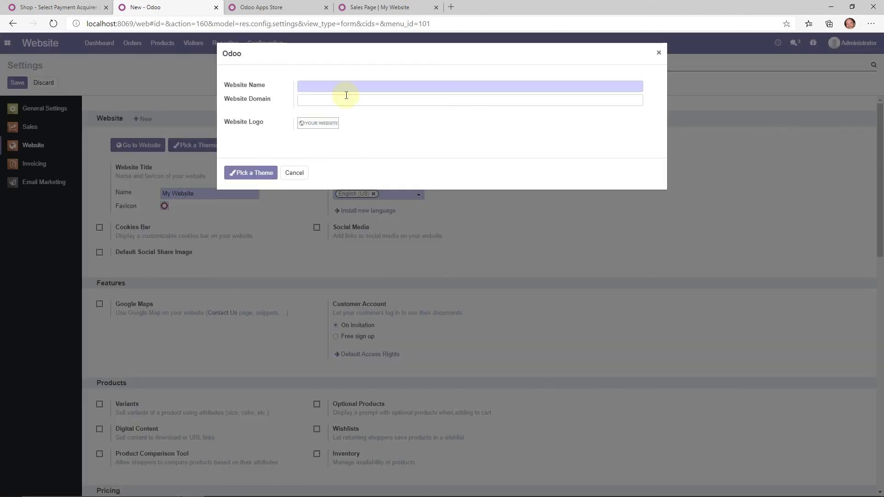
{"action": "type", "text": "Flashlight Website"}
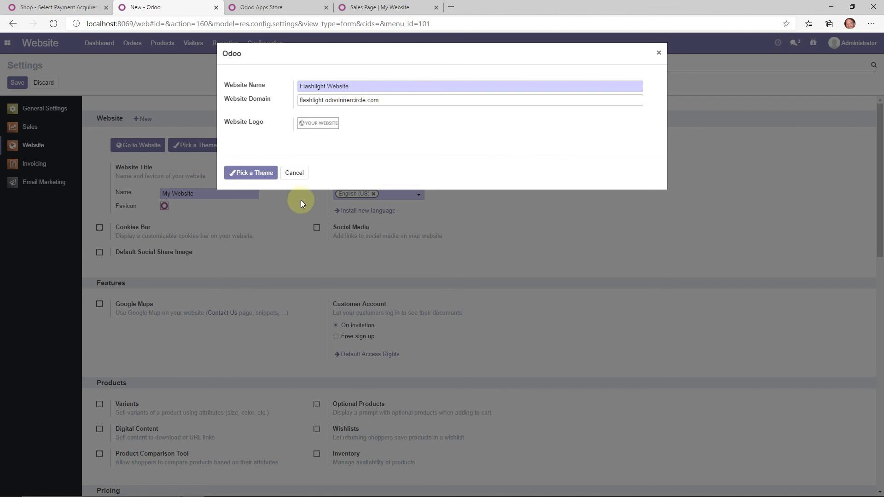
{"action": "left_click", "coordinate": [264, 173]}
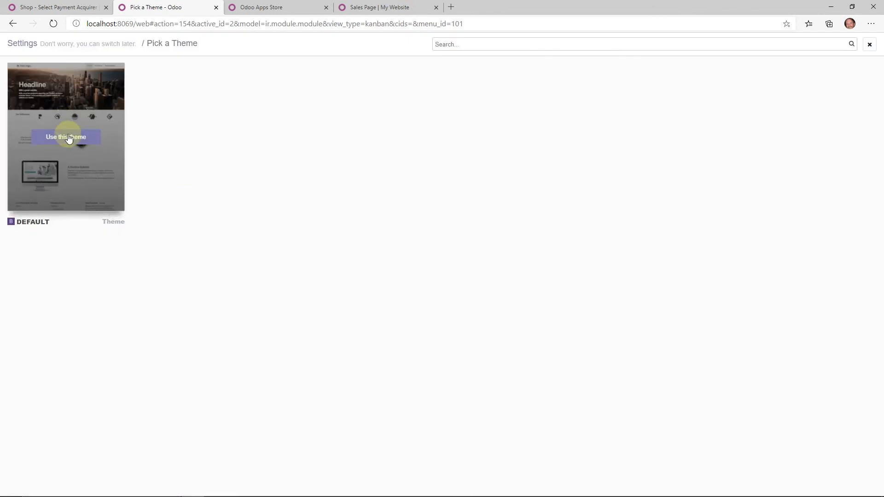
- Apply the Default theme to Flashlight Website, then switch back to My Website
{"action": "left_click", "coordinate": [69, 137]}
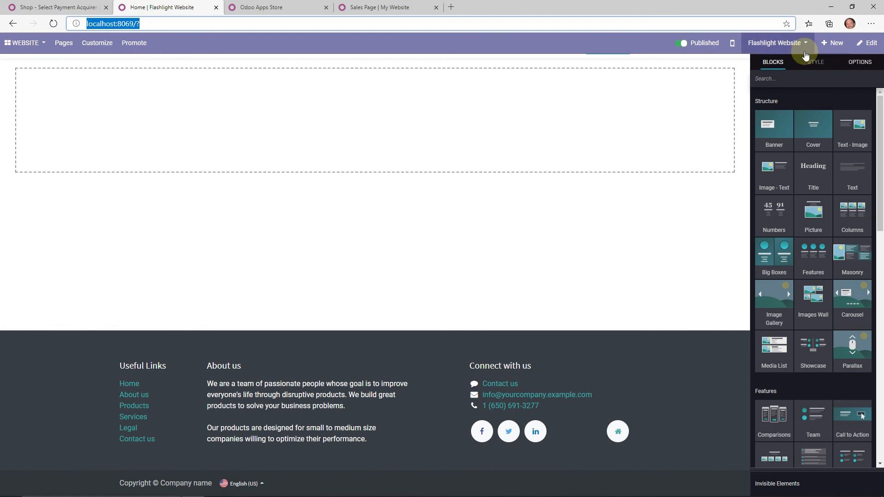
{"action": "left_click", "coordinate": [778, 43]}
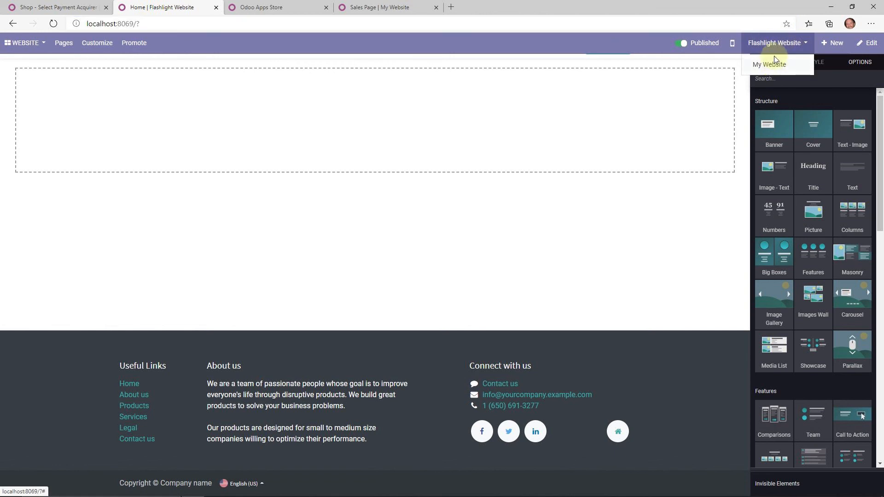
{"action": "left_click", "coordinate": [776, 65]}
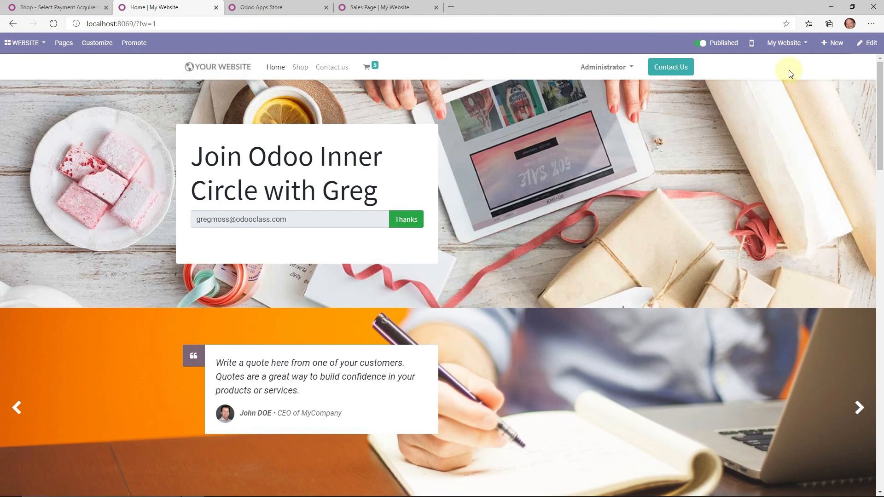
- In edit mode, drag the Form block from Dynamic Content under the homepage banner
{"action": "left_click", "coordinate": [868, 43]}
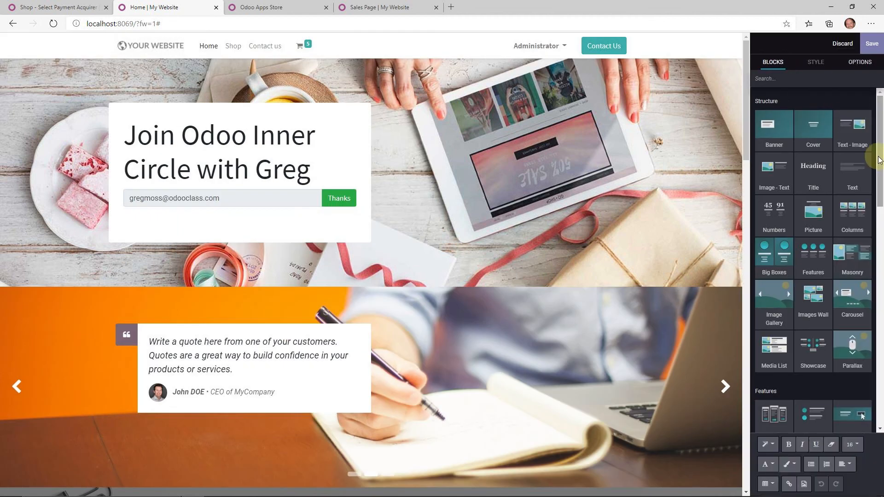
{"action": "left_click_drag", "start_coordinate": [881, 155], "coordinate": [882, 272]}
{"action": "left_click_drag", "start_coordinate": [784, 256], "coordinate": [424, 294]}
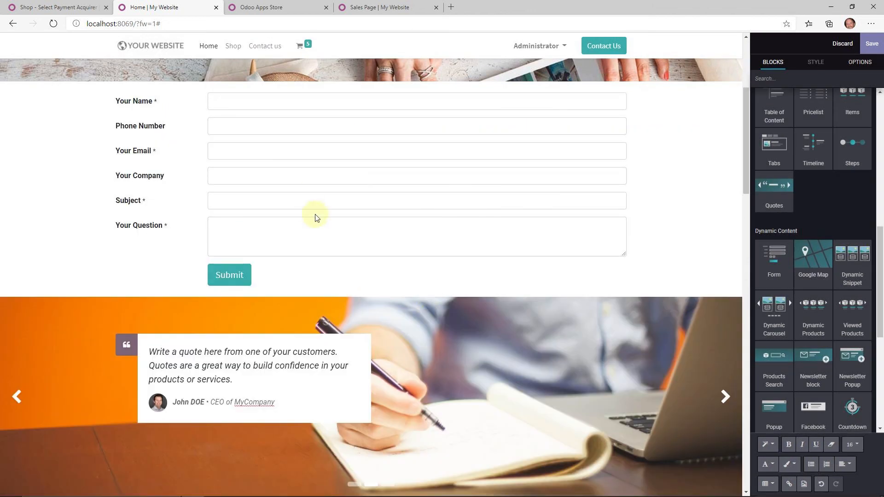
{"action": "scroll", "coordinate": [316, 216], "scroll_direction": "up", "scroll_amount": 2}
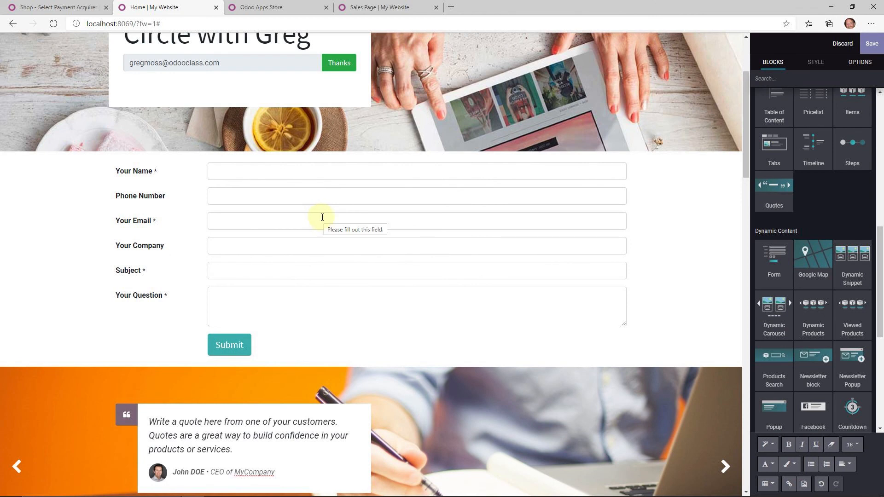
- Review the Phone Number, Your Email, Your Company and Subject fields, then select Your Question
{"action": "left_click", "coordinate": [325, 191]}
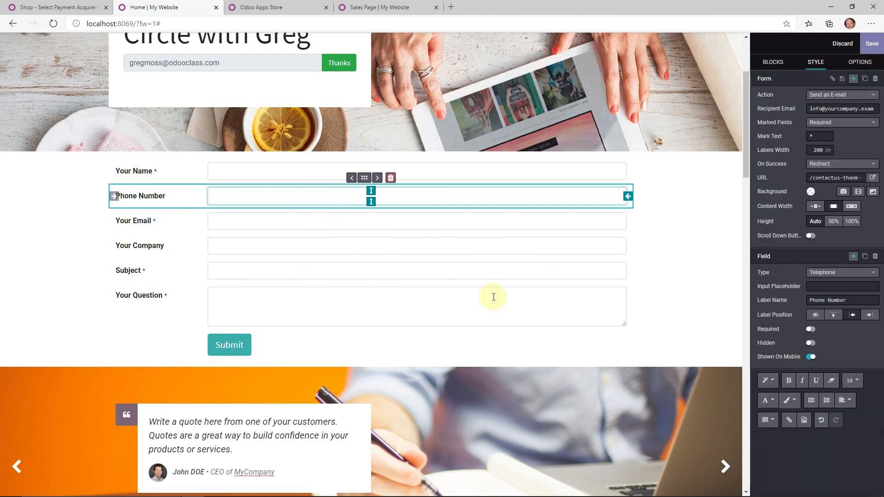
{"action": "left_click", "coordinate": [311, 221]}
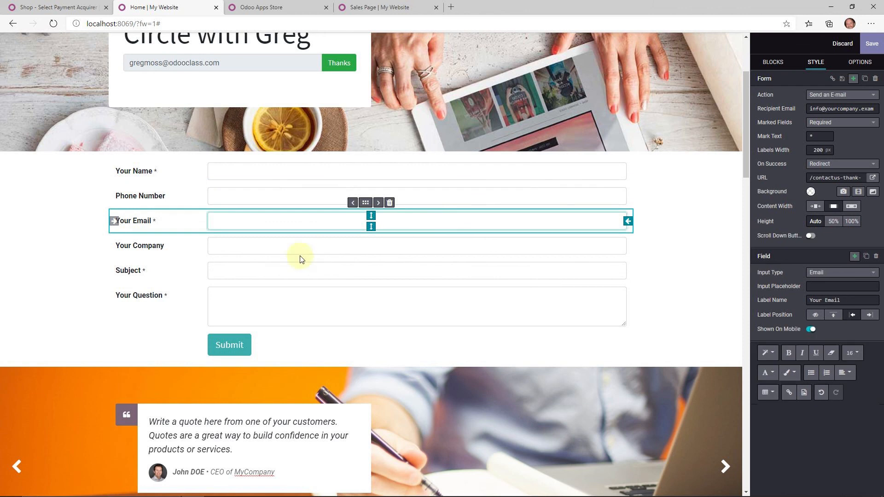
{"action": "left_click", "coordinate": [258, 246]}
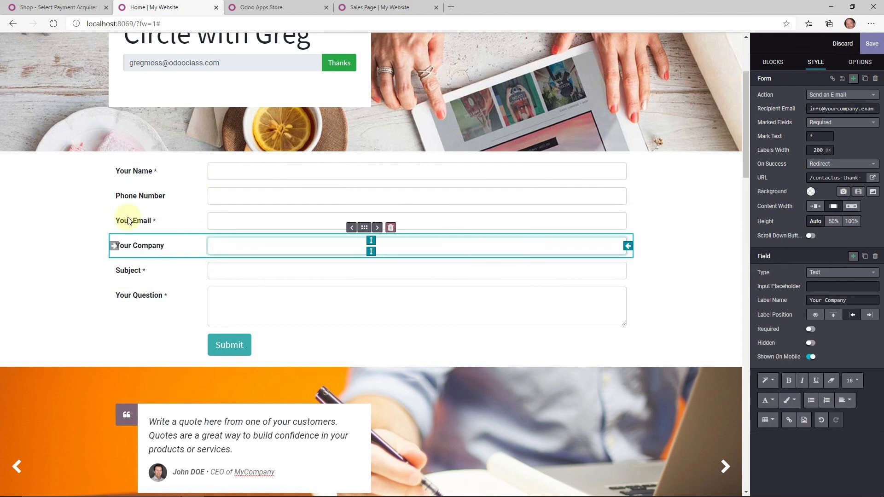
{"action": "left_click", "coordinate": [253, 218]}
{"action": "left_click", "coordinate": [239, 269]}
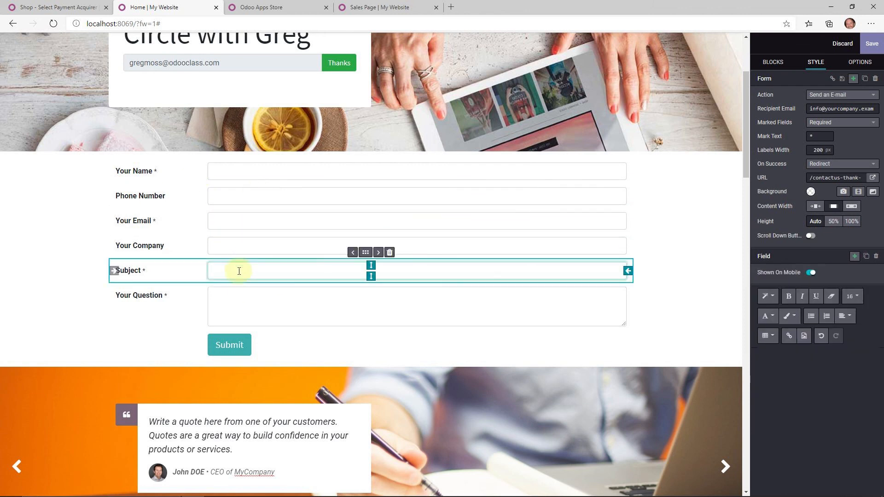
{"action": "left_click", "coordinate": [239, 298]}
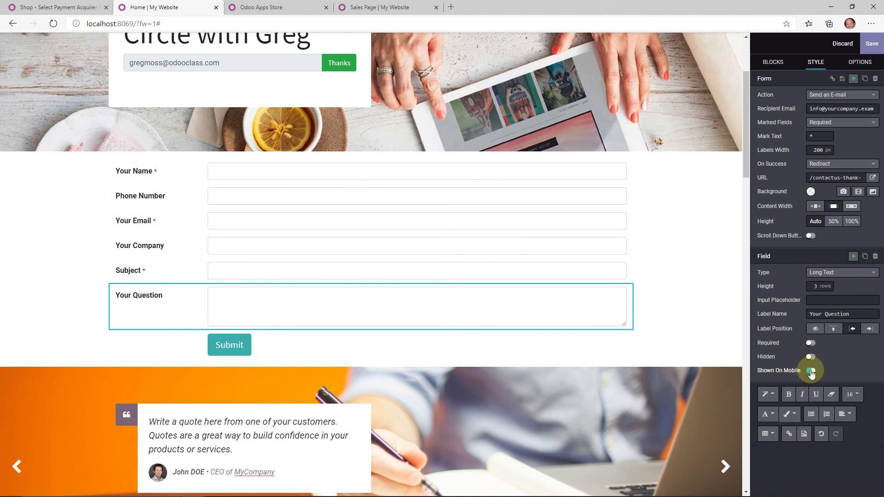
- Keep Your Question as a Long Text field and make it optional instead of required
{"action": "left_click", "coordinate": [824, 276]}
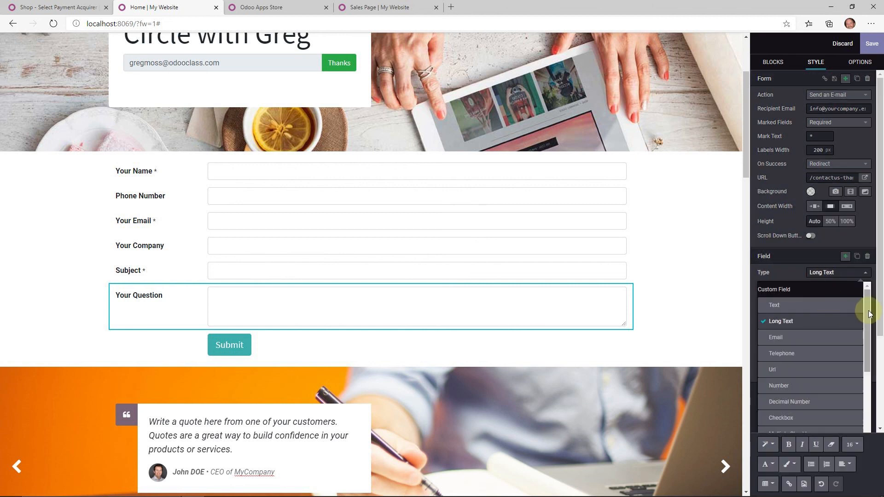
{"action": "mouse_move", "coordinate": [866, 306]}
{"action": "left_mouse_down"}
{"action": "mouse_move", "coordinate": [868, 419]}
{"action": "mouse_move", "coordinate": [870, 296]}
{"action": "left_mouse_up"}
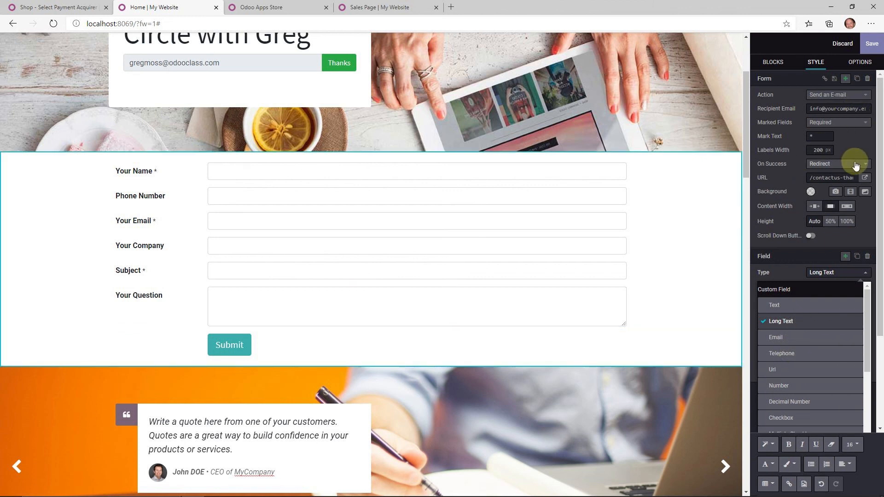
{"action": "left_click", "coordinate": [849, 113]}
- Keep the form sending an e-mail on submit and redirecting to /contactus-thank-you on success
{"action": "left_click", "coordinate": [838, 95]}
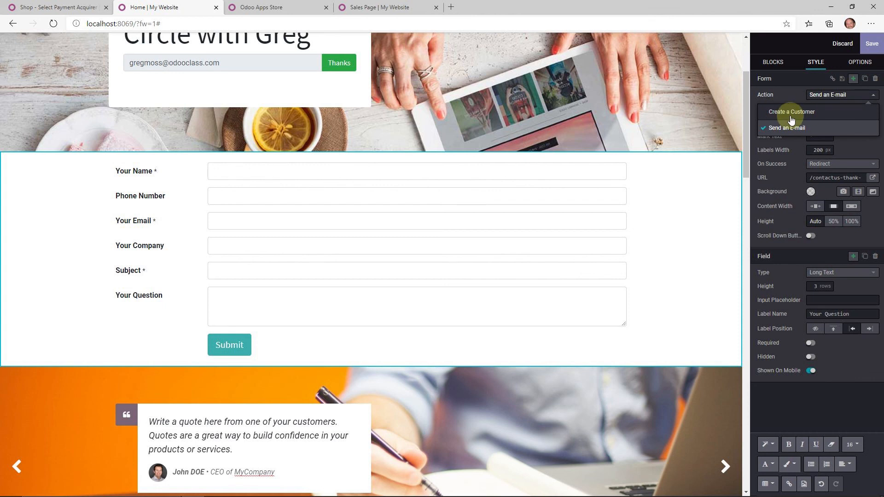
{"action": "left_click", "coordinate": [787, 95]}
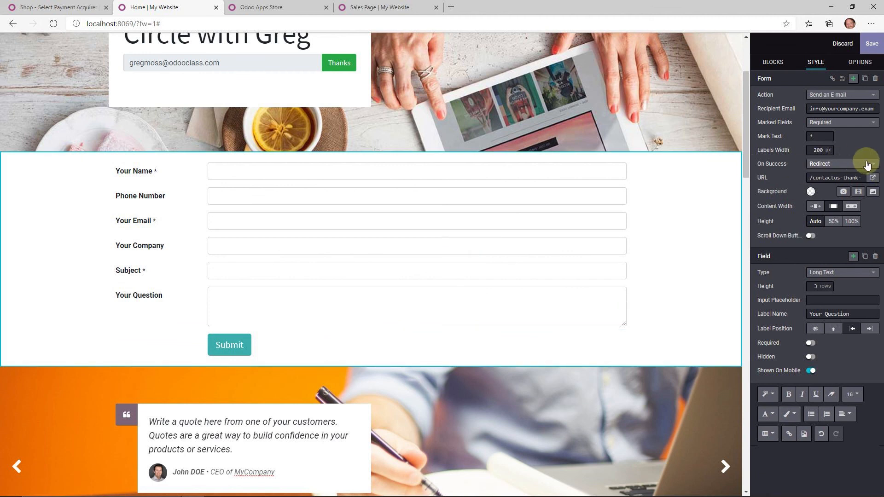
{"action": "left_click", "coordinate": [824, 164]}
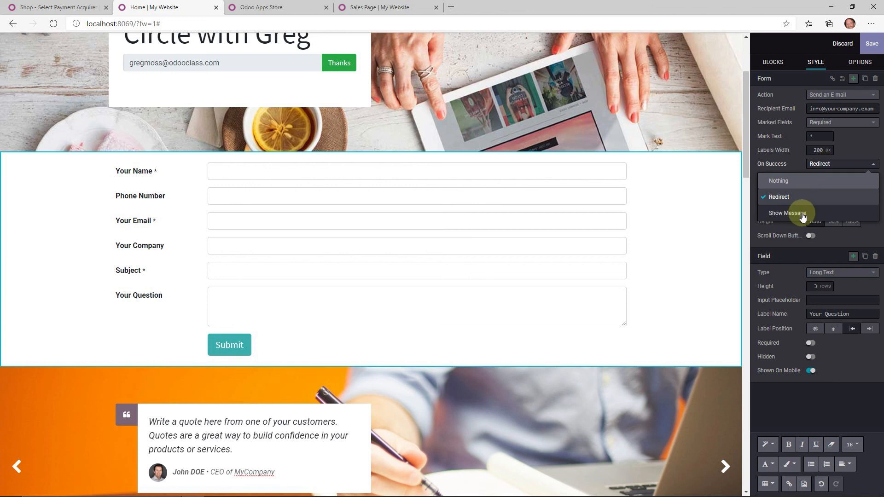
{"action": "left_click", "coordinate": [852, 148]}
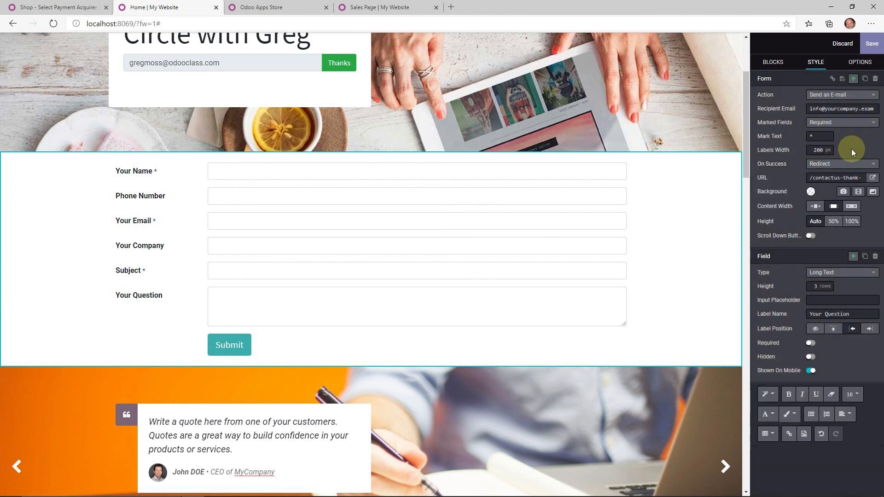
- Save the homepage, then reopen it in the website editor and scroll the Blocks sidebar
{"action": "left_click", "coordinate": [868, 44]}
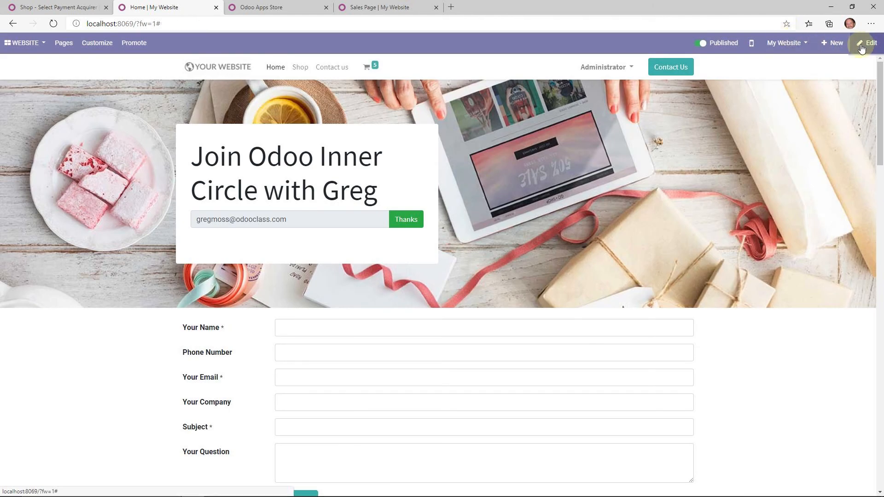
{"action": "left_click", "coordinate": [862, 46]}
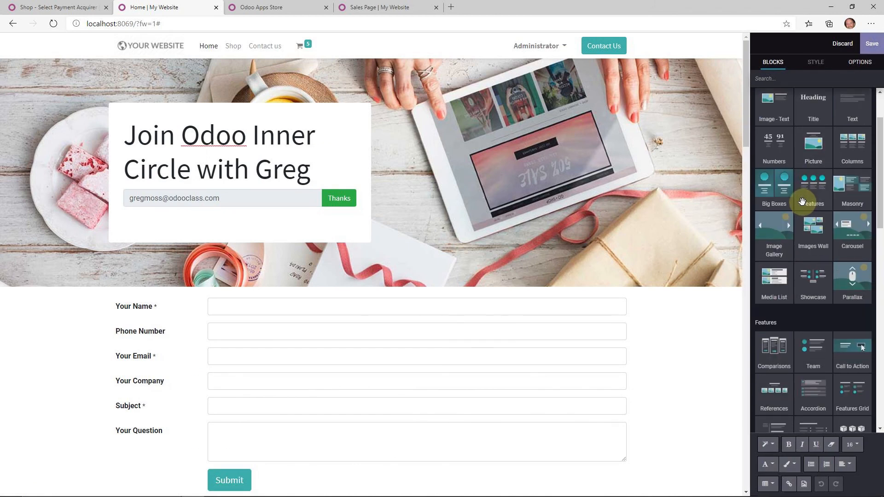
{"action": "scroll", "coordinate": [802, 202], "scroll_direction": "down", "scroll_amount": 3}
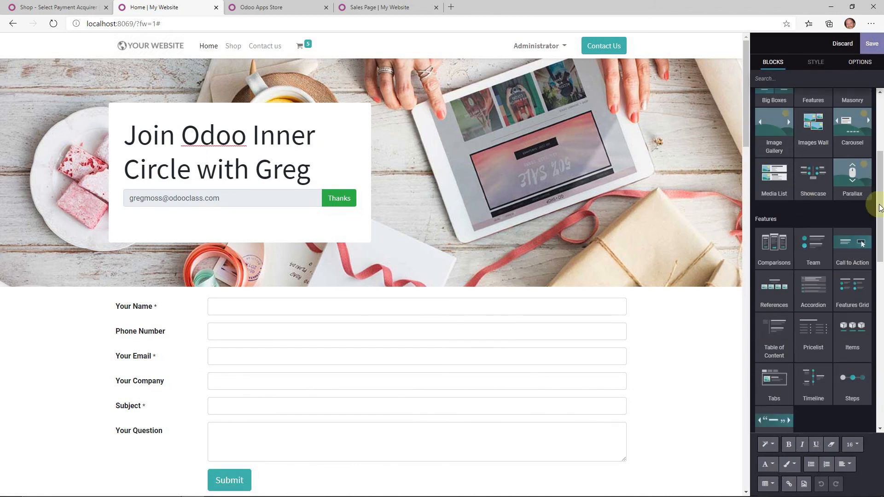
- Drop the Popup block onto the homepage and select its 'Win $20' heading
{"action": "left_click_drag", "start_coordinate": [880, 196], "coordinate": [880, 307]}
{"action": "left_click_drag", "start_coordinate": [773, 293], "coordinate": [426, 234]}
{"action": "scroll", "coordinate": [442, 278], "scroll_direction": "down", "scroll_amount": 5}
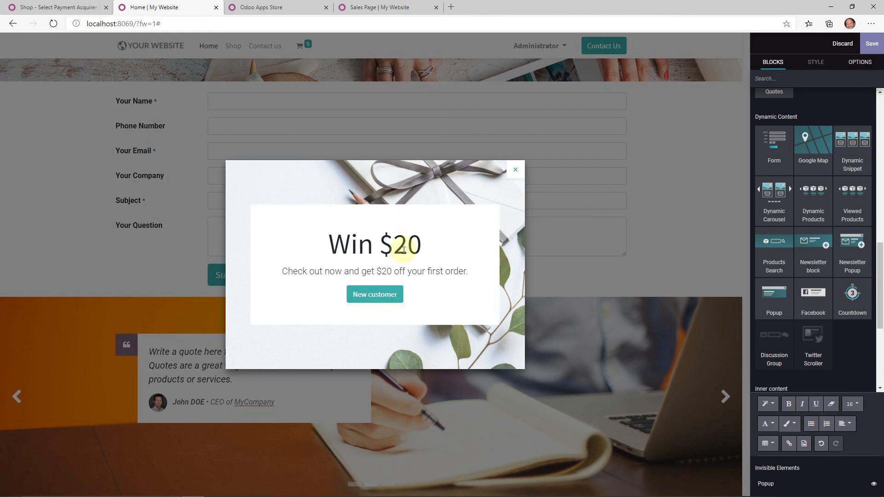
{"action": "triple_click", "coordinate": [404, 251]}
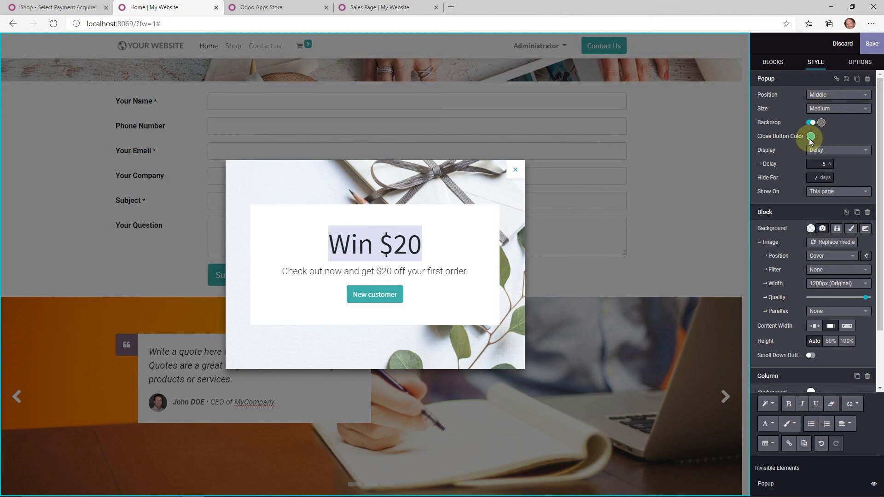
- Keep the popup appearing after a delay on this page only, reviewing close button and hide-for days
{"action": "left_click", "coordinate": [836, 152]}
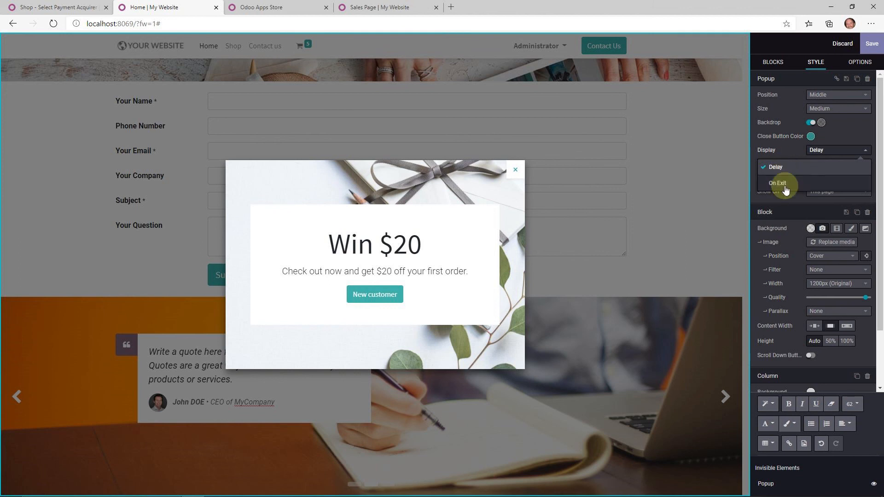
{"action": "left_click", "coordinate": [850, 131]}
{"action": "left_click", "coordinate": [854, 142]}
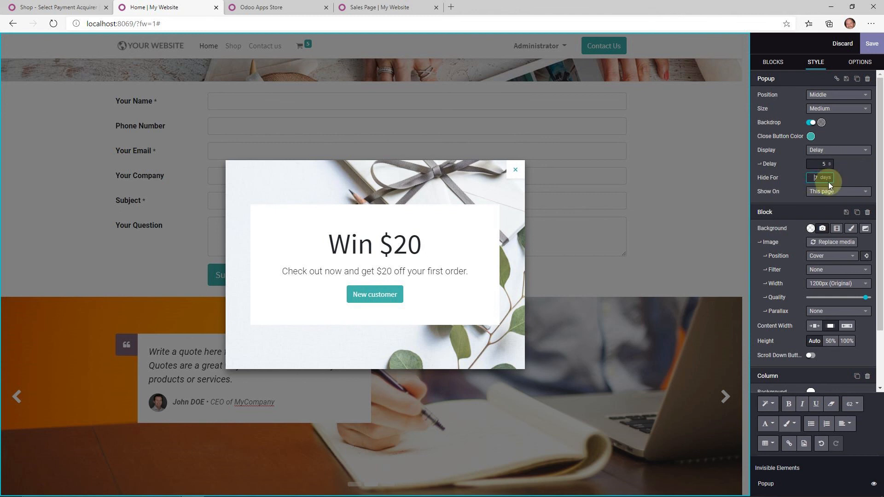
{"action": "left_click", "coordinate": [813, 179]}
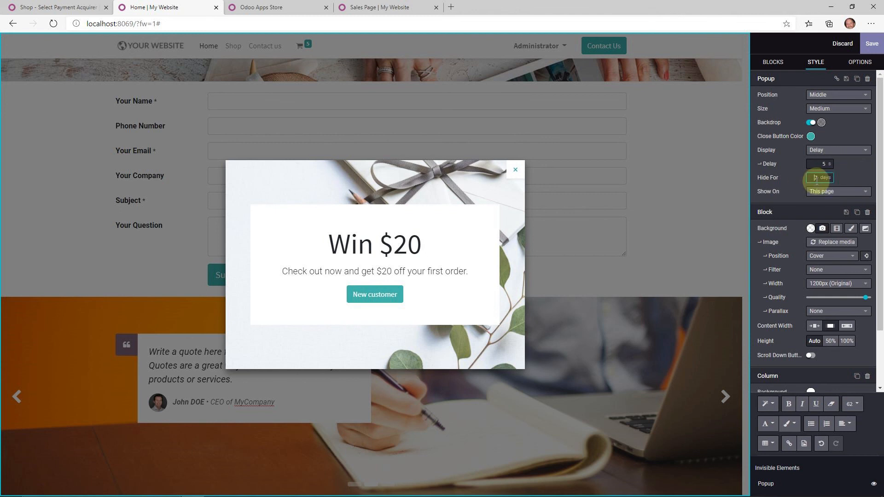
{"action": "left_click", "coordinate": [842, 192]}
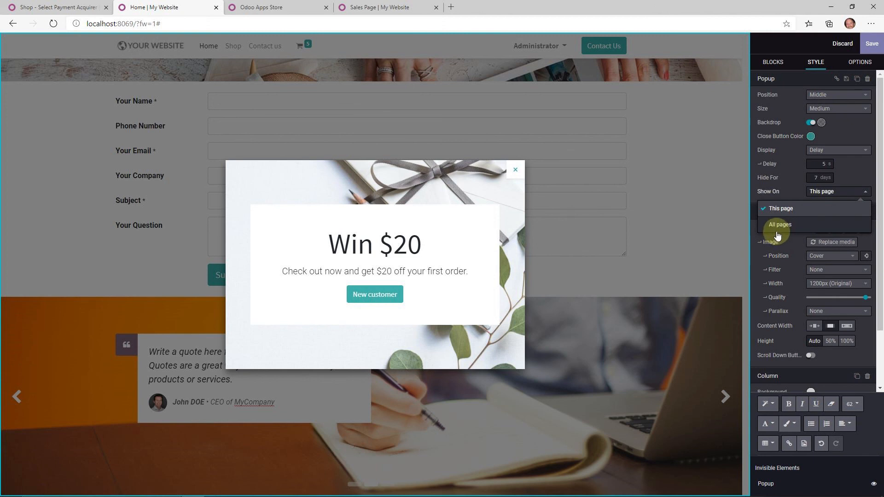
{"action": "left_click", "coordinate": [849, 182]}
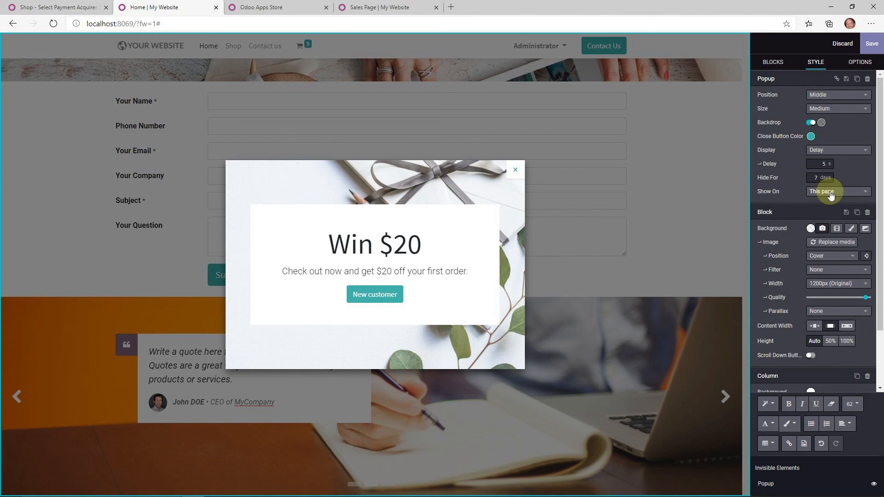
{"action": "scroll", "coordinate": [824, 152], "scroll_direction": "down", "scroll_amount": 1}
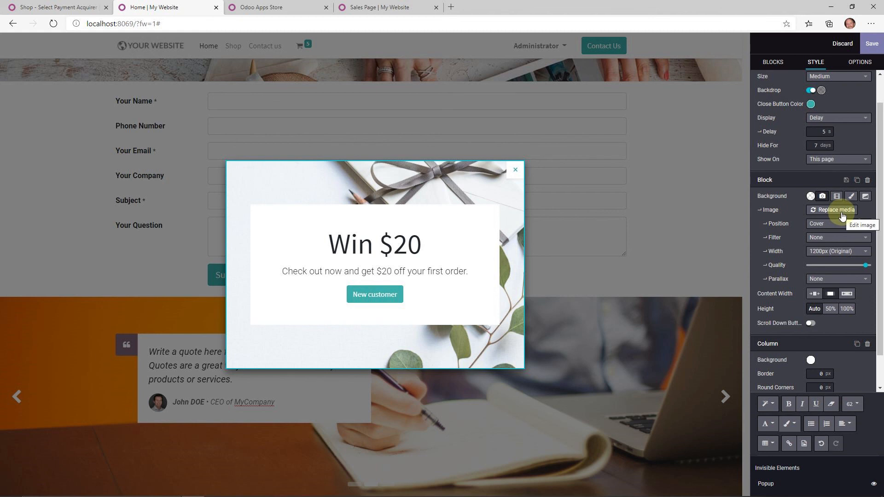
{"action": "scroll", "coordinate": [804, 248], "scroll_direction": "down", "scroll_amount": 1}
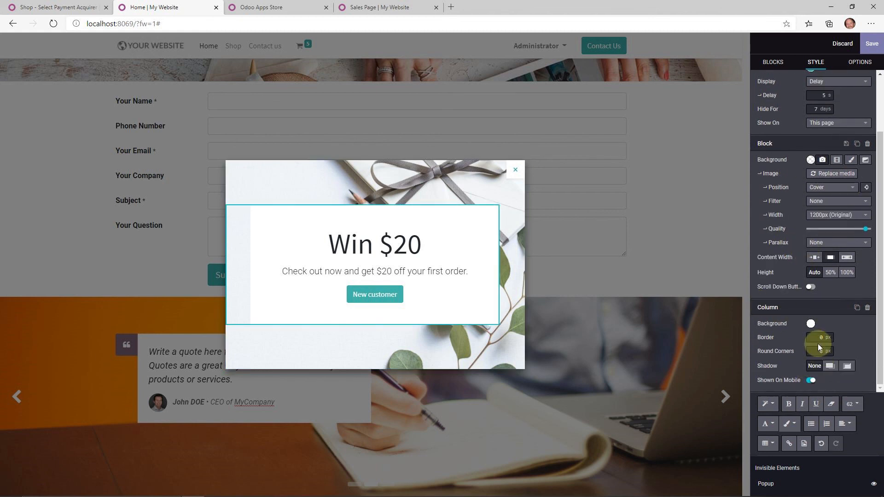
{"action": "scroll", "coordinate": [813, 179], "scroll_direction": "up", "scroll_amount": 2}
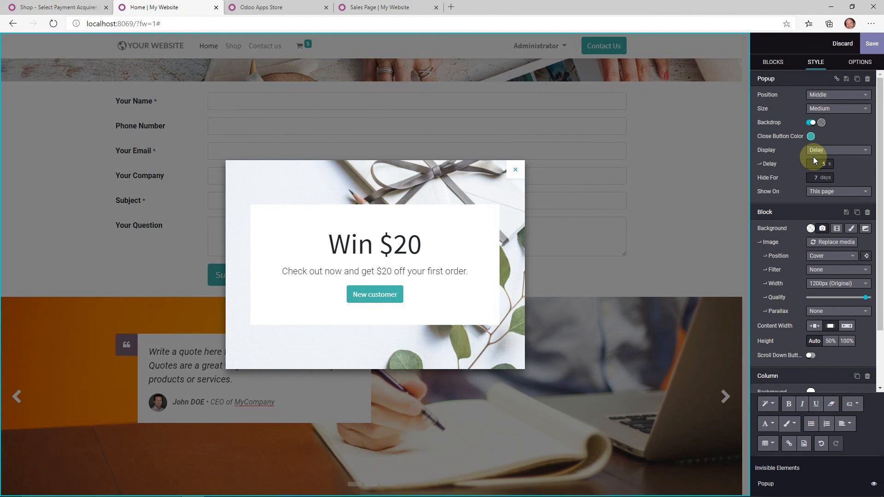
{"action": "scroll", "coordinate": [813, 157], "scroll_direction": "down", "scroll_amount": 2}
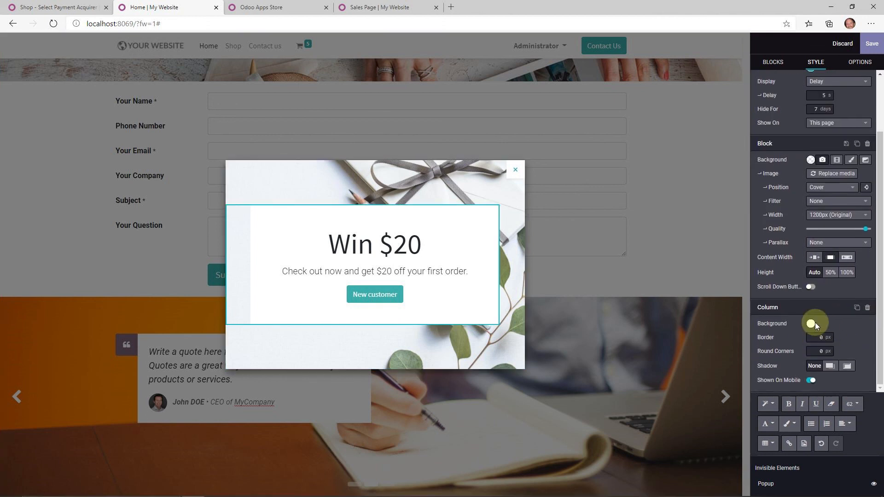